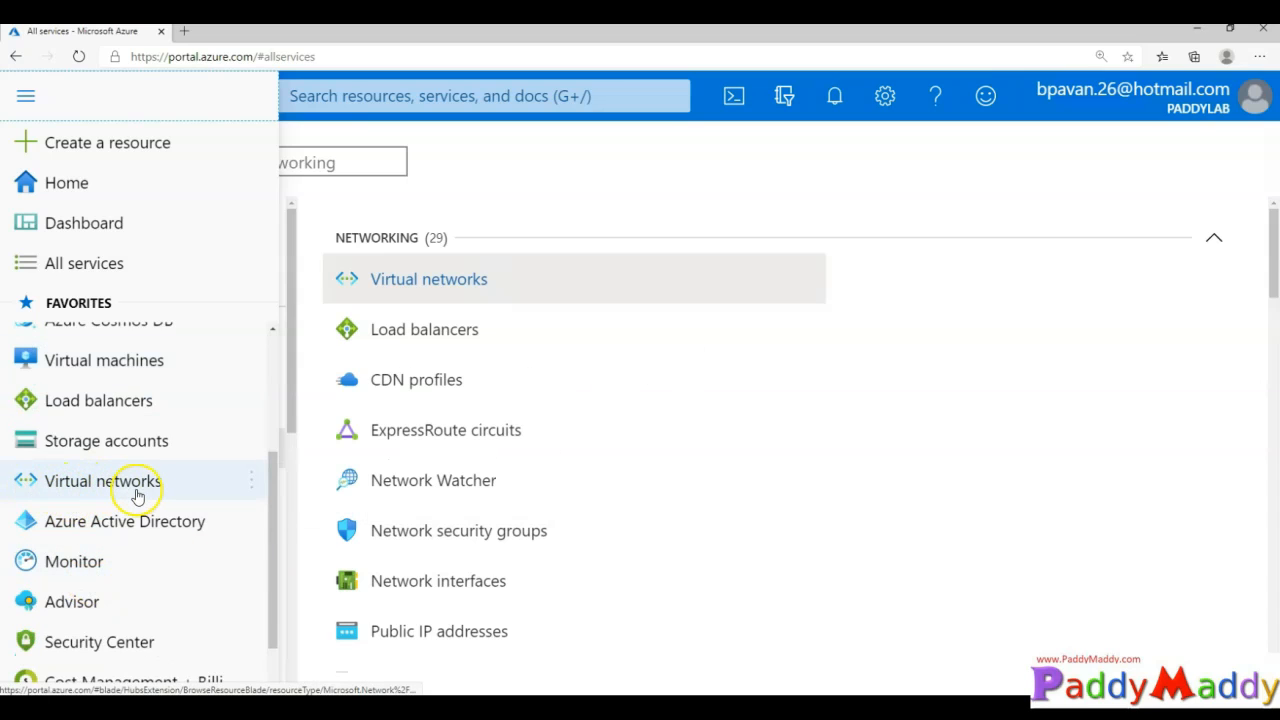
# - Open the Virtual networks service and start creating a new virtual network
pyautogui.moveTo(131, 497)
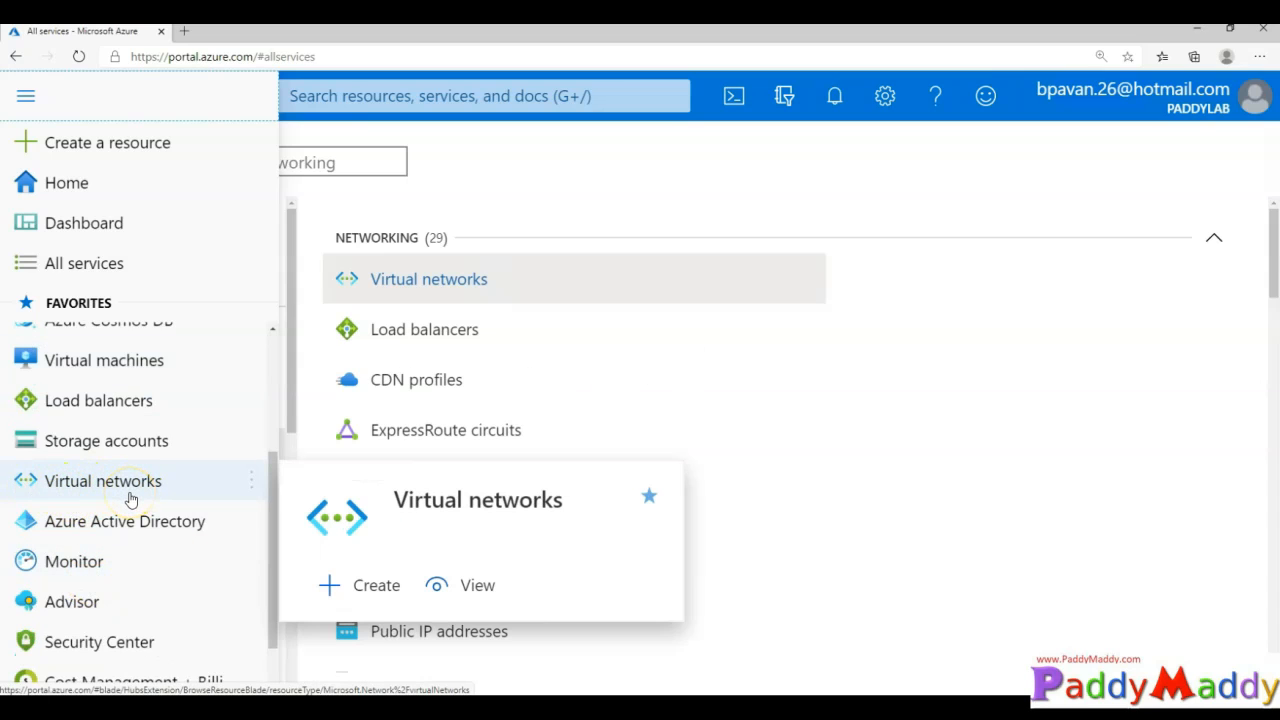
pyautogui.click(396, 287)
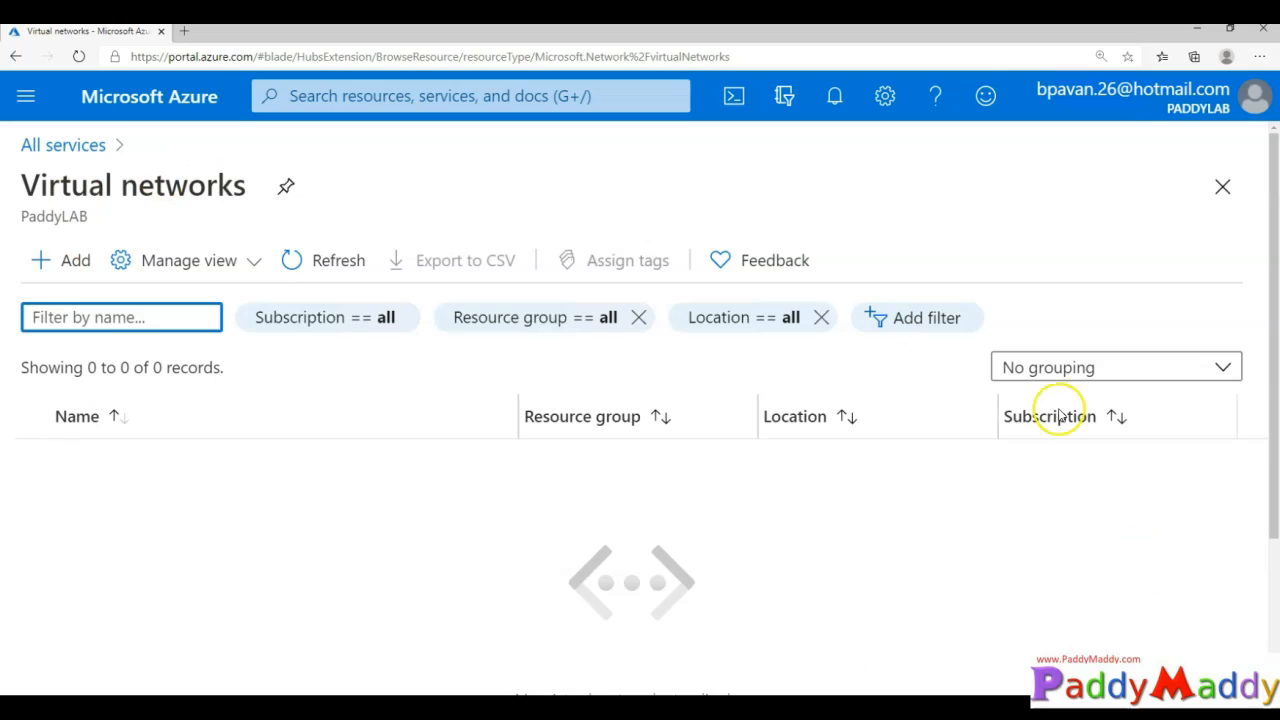
pyautogui.click(52, 266)
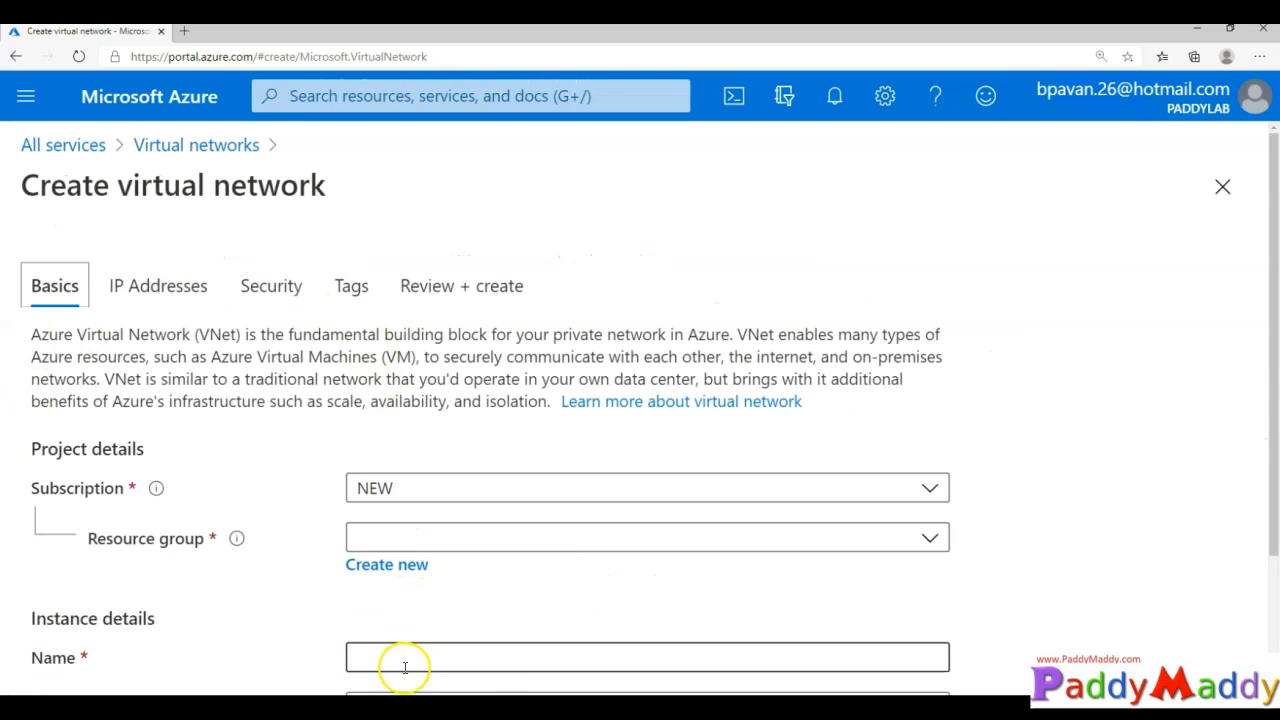
pyautogui.scroll(-1, 200, 445)
pyautogui.scroll(1, 206, 430)
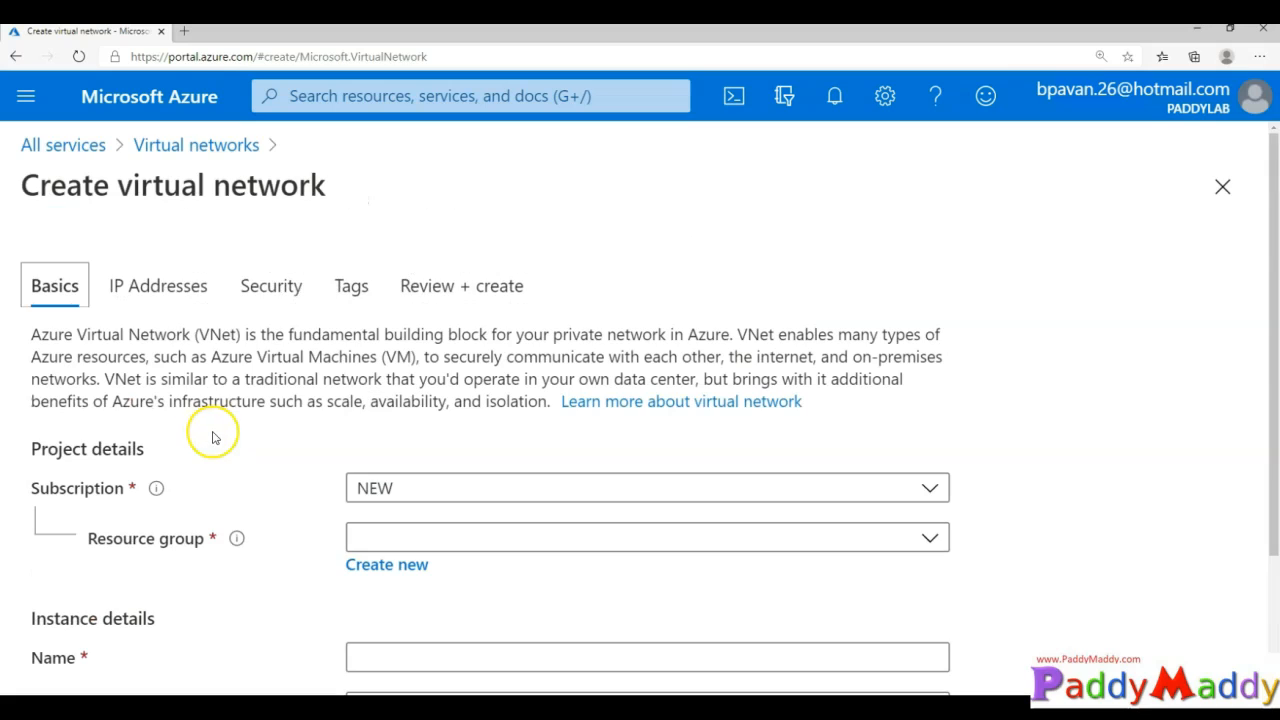
# - Look through the IP Addresses, Security, Tags and Review + create pages of the virtual network wizard
pyautogui.click(148, 286)
pyautogui.click(288, 280)
pyautogui.click(356, 288)
pyautogui.click(460, 290)
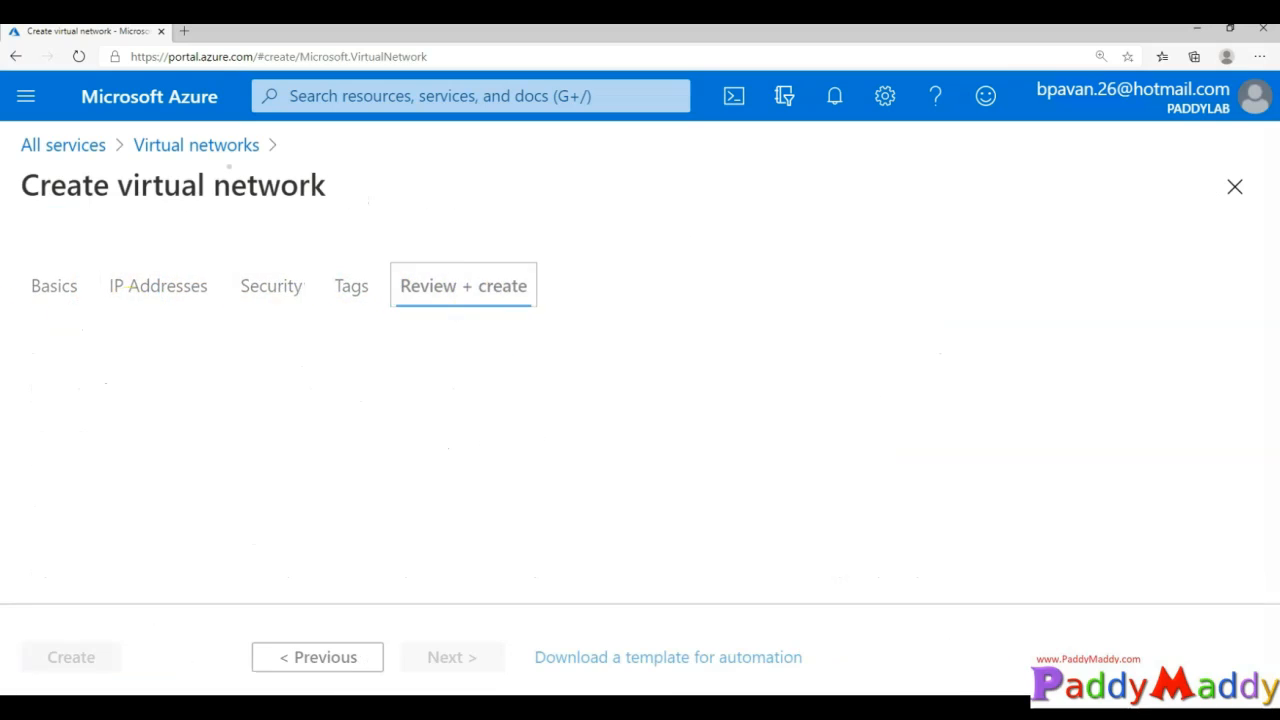
pyautogui.click(62, 347)
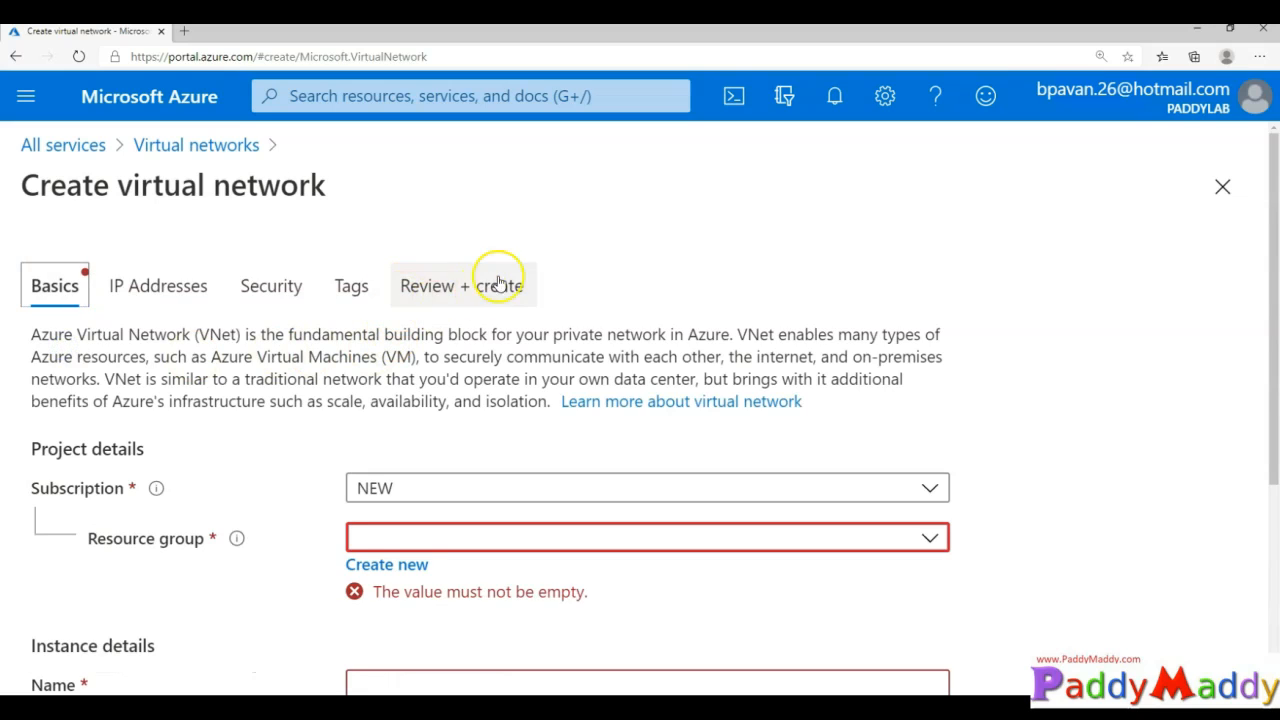
pyautogui.click(130, 360)
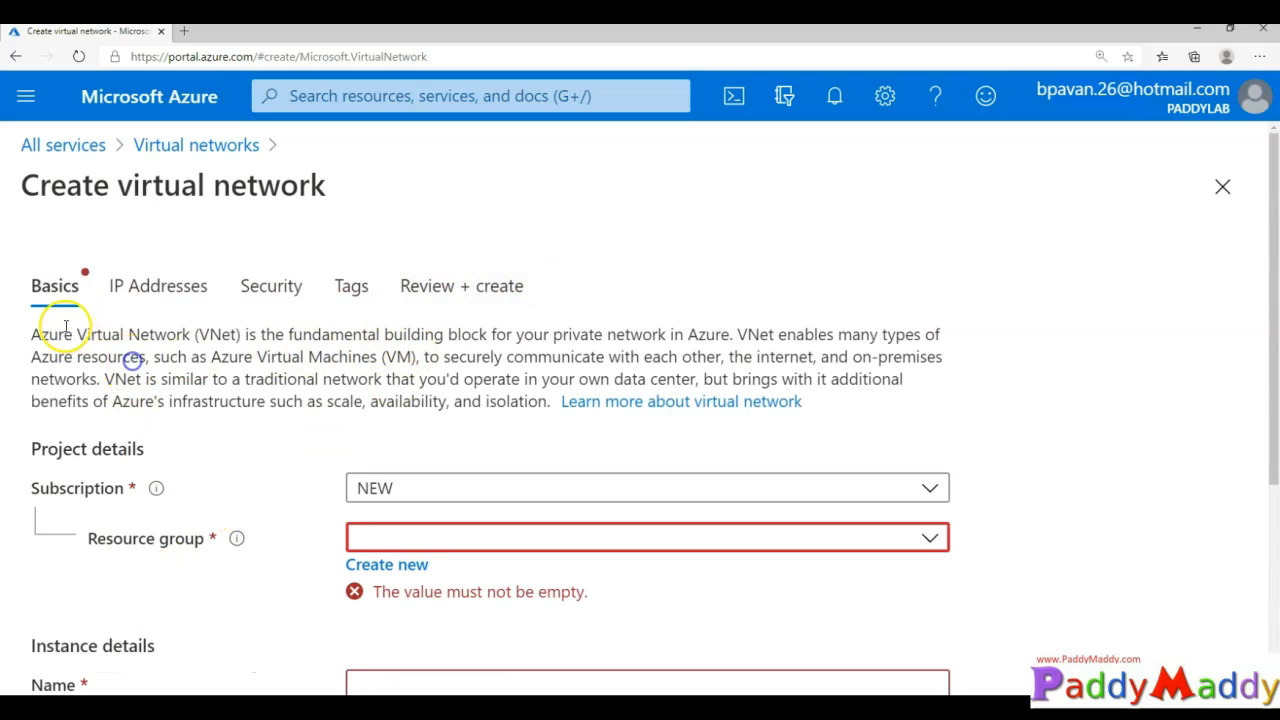
# - Check the subscription choices for the virtual network and view the directory and subscription filter settings
pyautogui.scroll(-1, 162, 390)
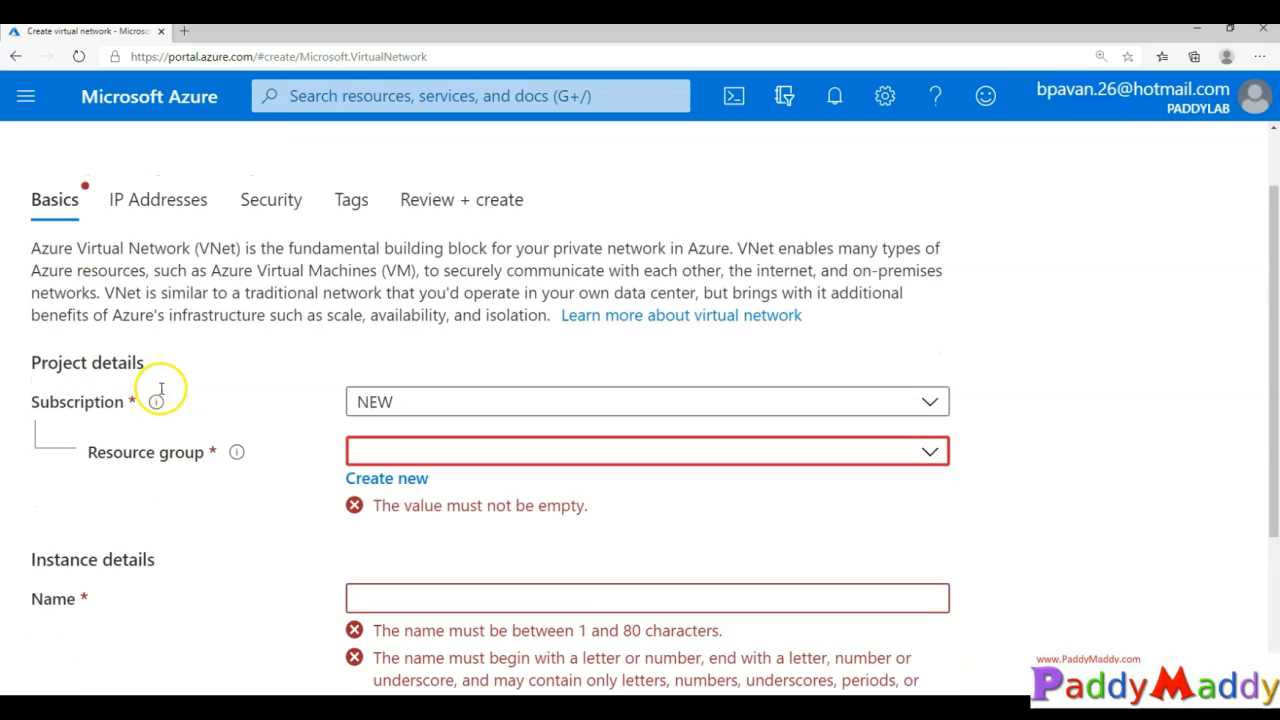
pyautogui.click(453, 404)
pyautogui.click(234, 332)
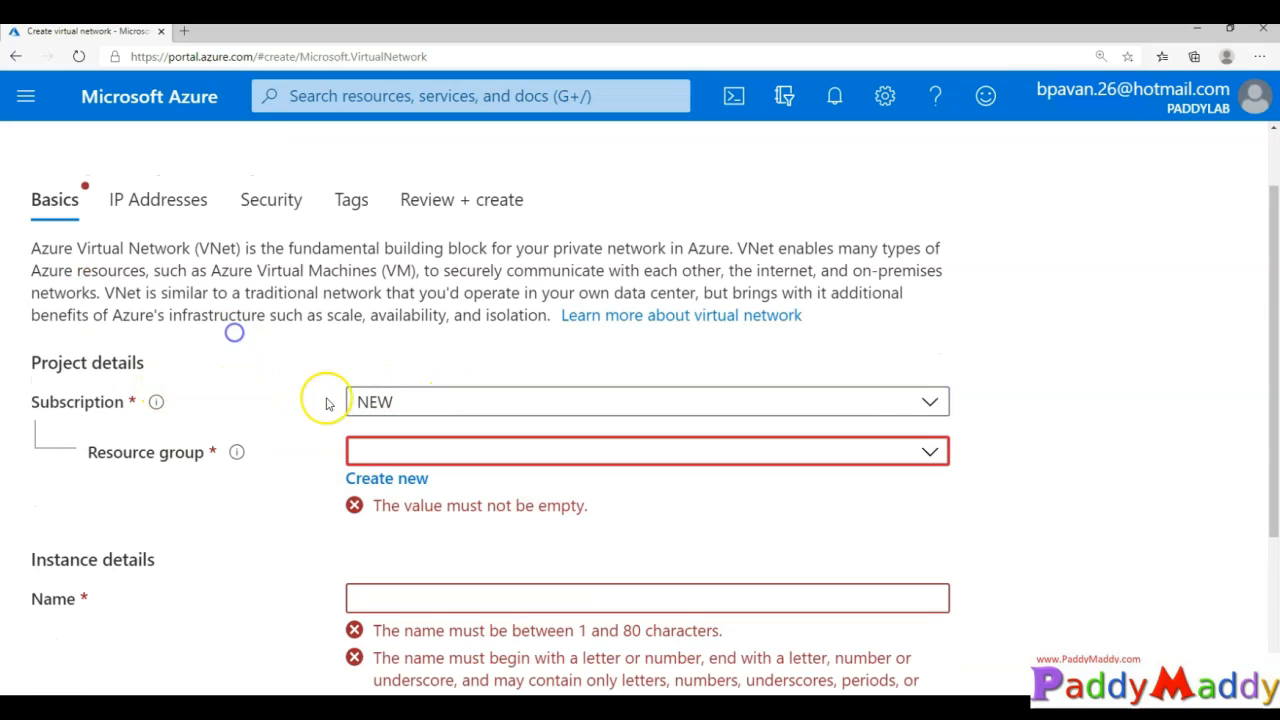
pyautogui.scroll(-2, 414, 423)
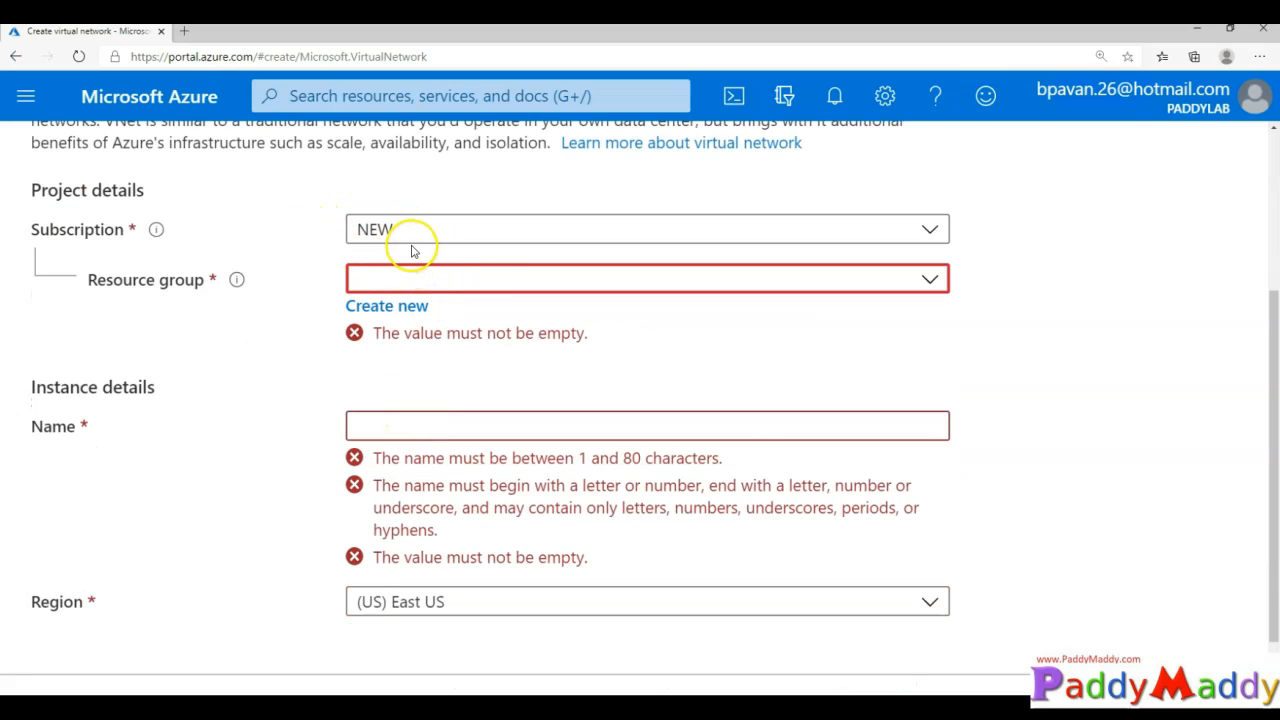
pyautogui.click(783, 100)
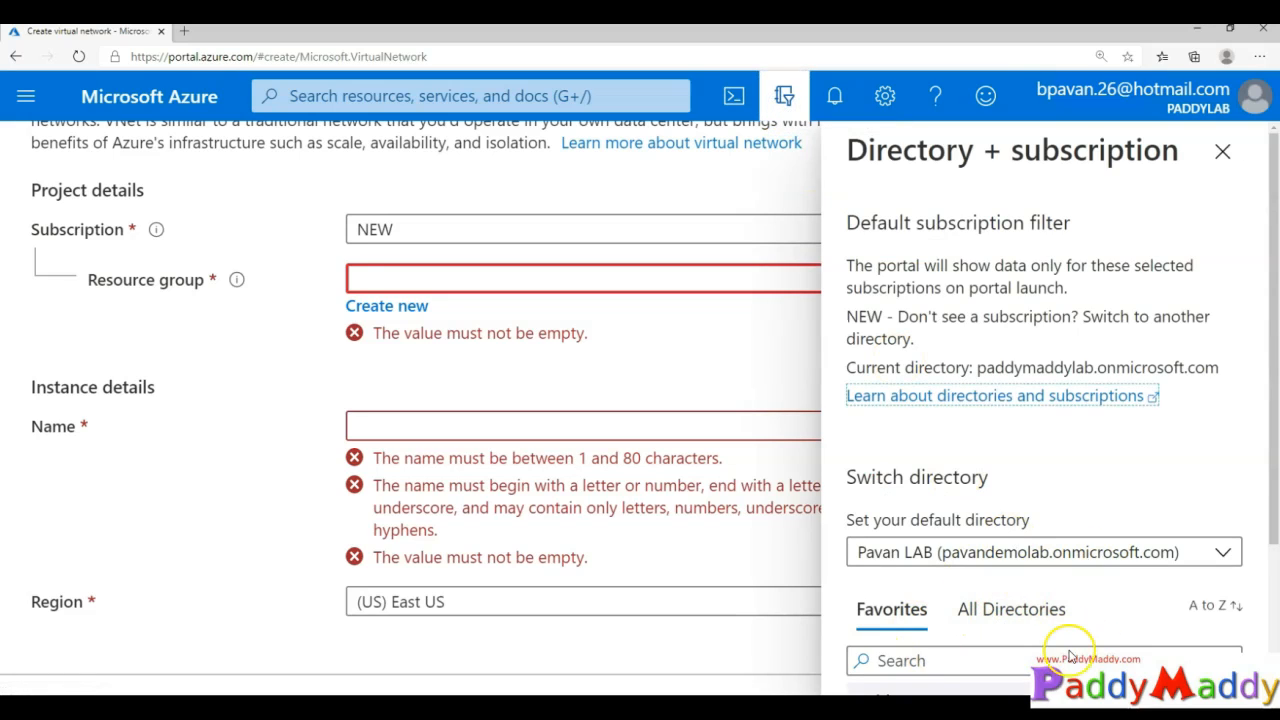
pyautogui.click(786, 95)
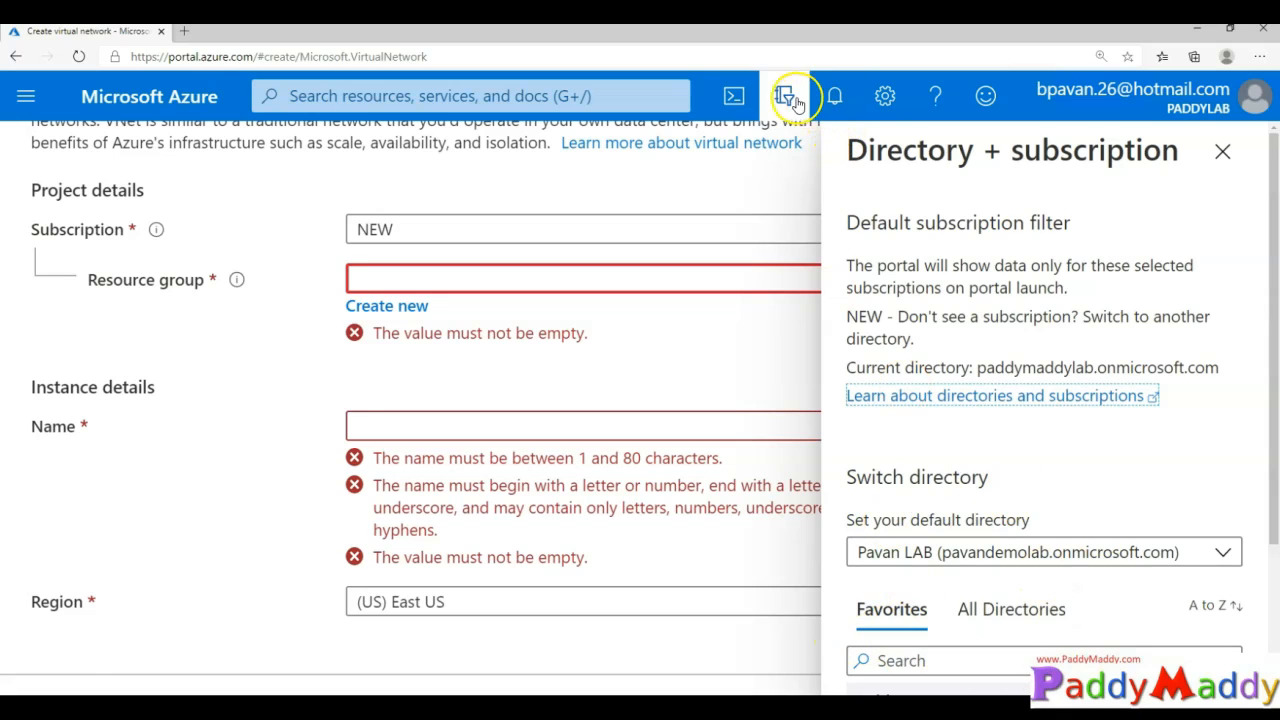
# - Create a new resource group named DemoLAB for the virtual network
pyautogui.click(510, 277)
pyautogui.click(540, 287)
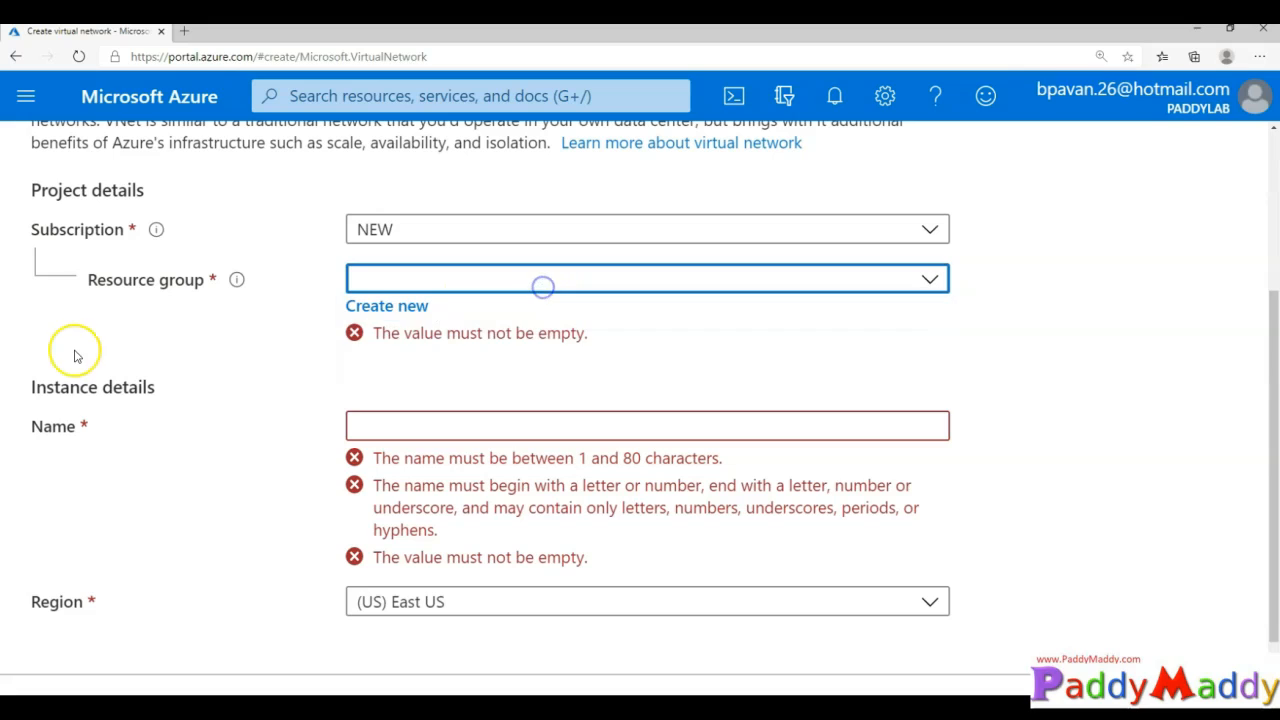
pyautogui.click(424, 306)
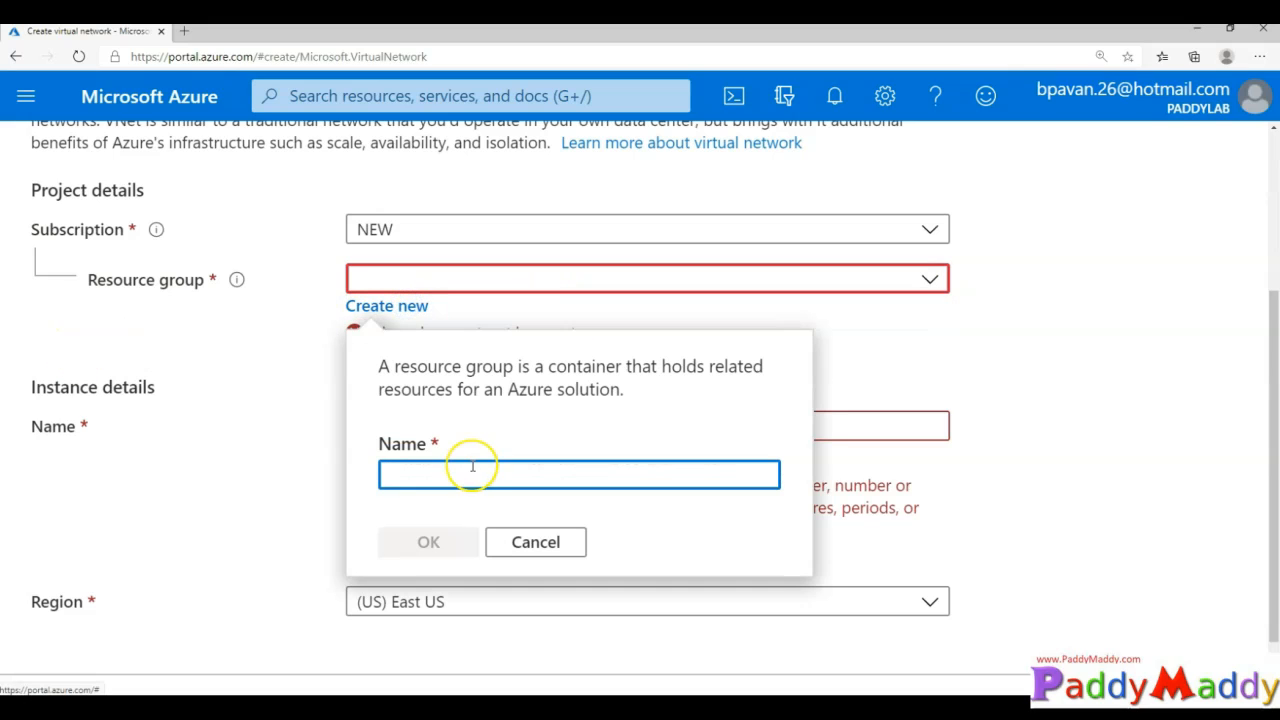
pyautogui.write('DemoLAB')
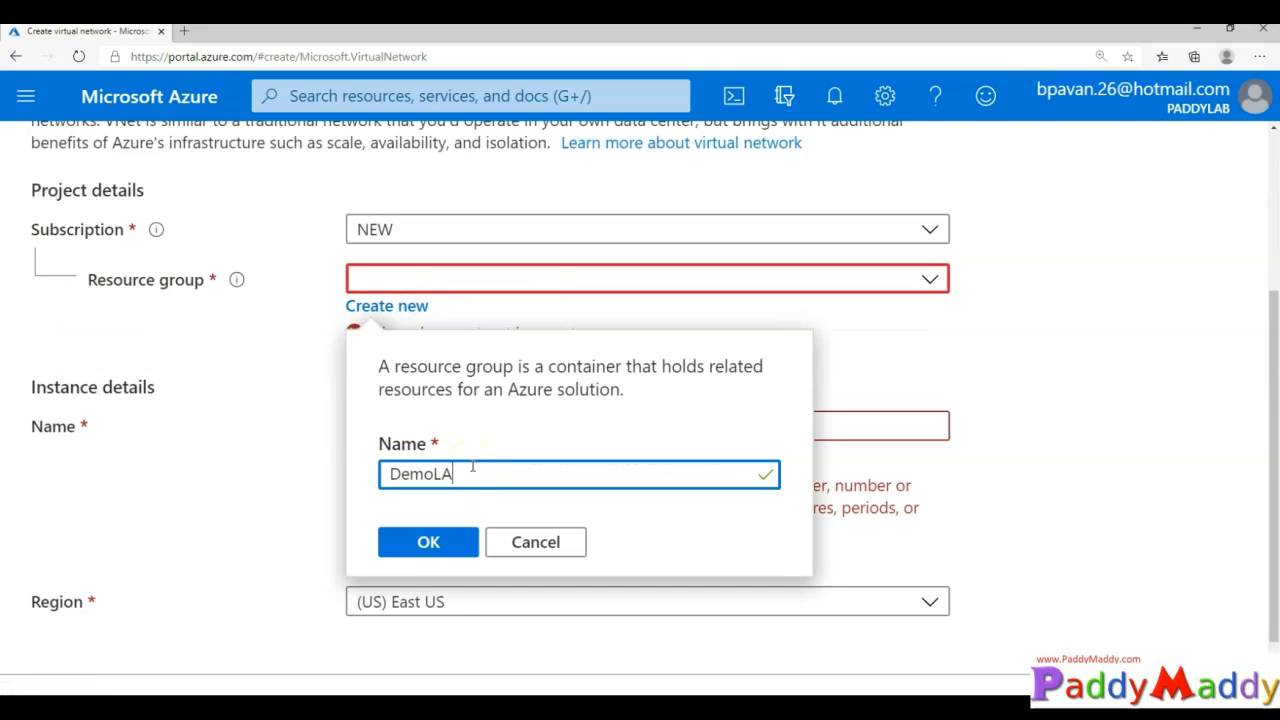
pyautogui.click(426, 542)
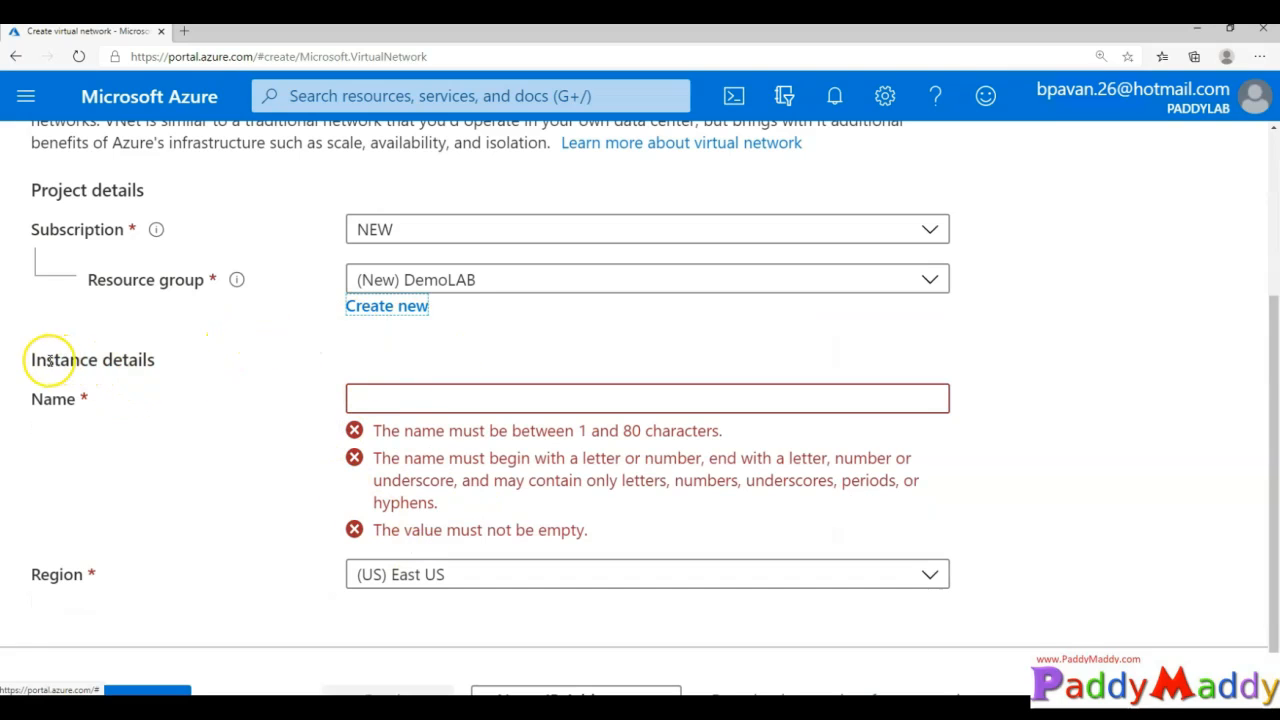
# - Name the virtual network Vnet-EUS-SQLWEBAPP in the instance details
pyautogui.moveTo(45, 361); pyautogui.dragTo(160, 364)
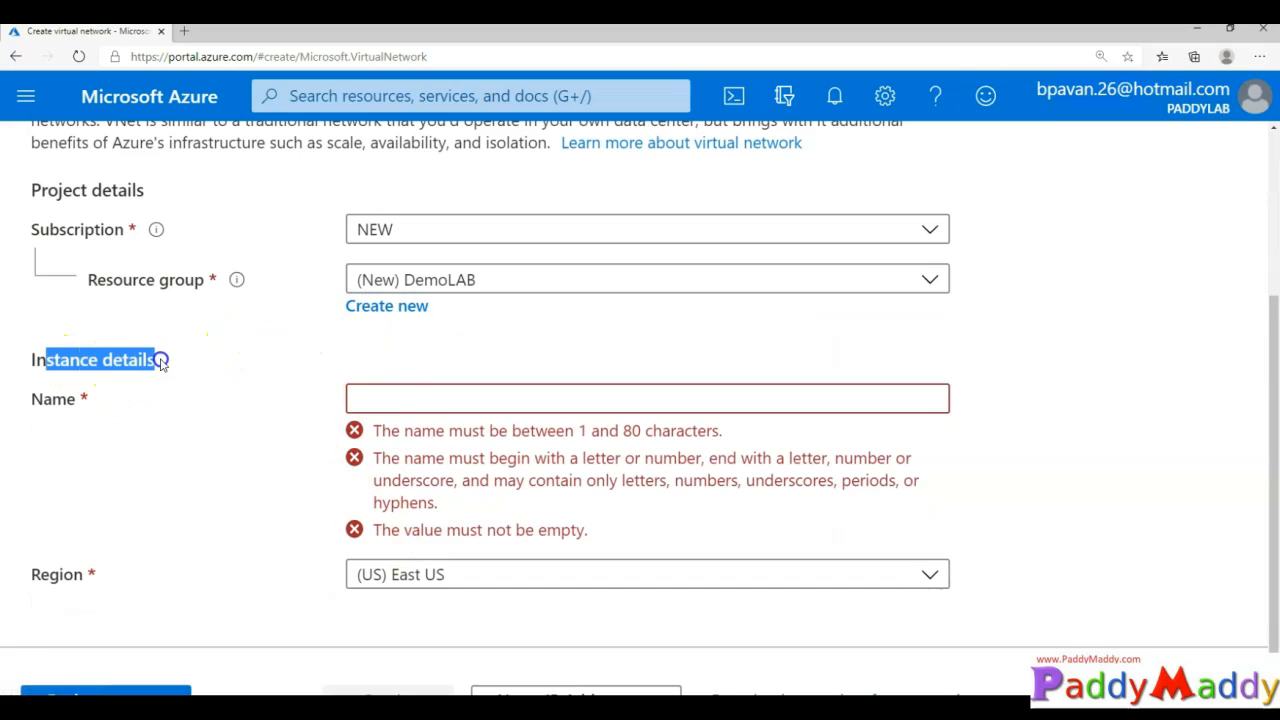
pyautogui.click(404, 398)
pyautogui.click(714, 458)
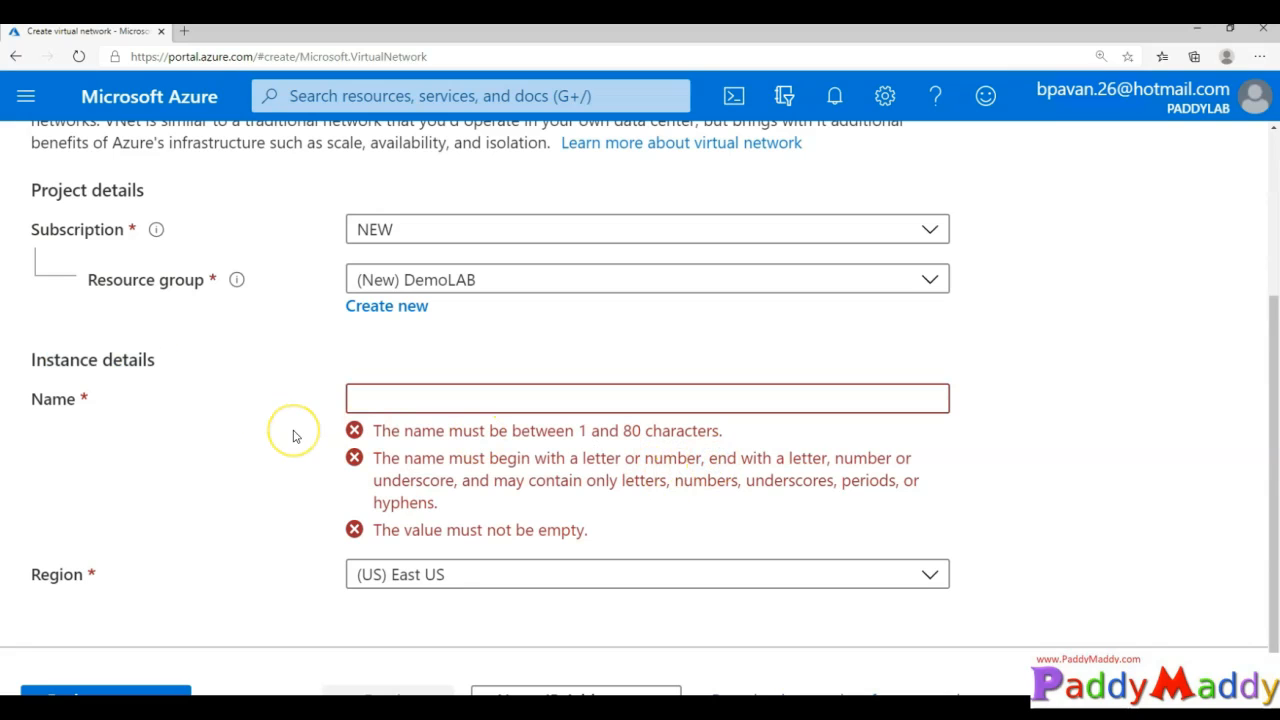
pyautogui.scroll(-1, 460, 470)
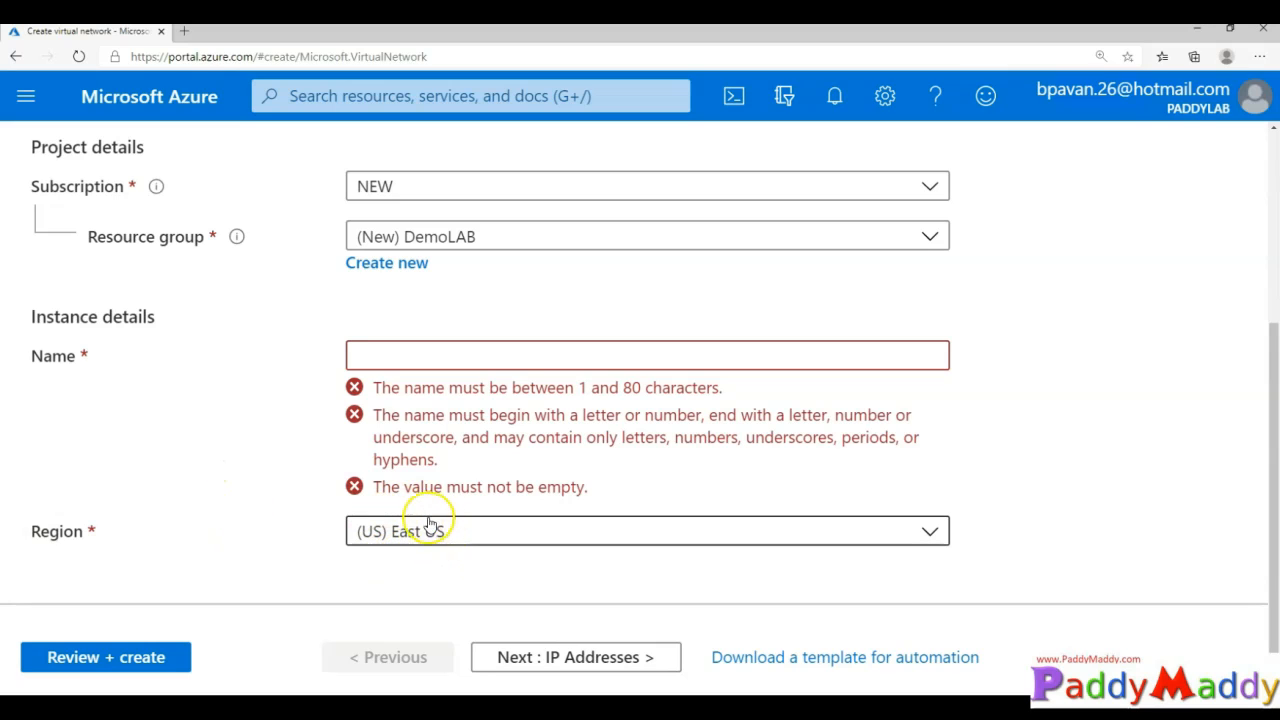
pyautogui.click(410, 360)
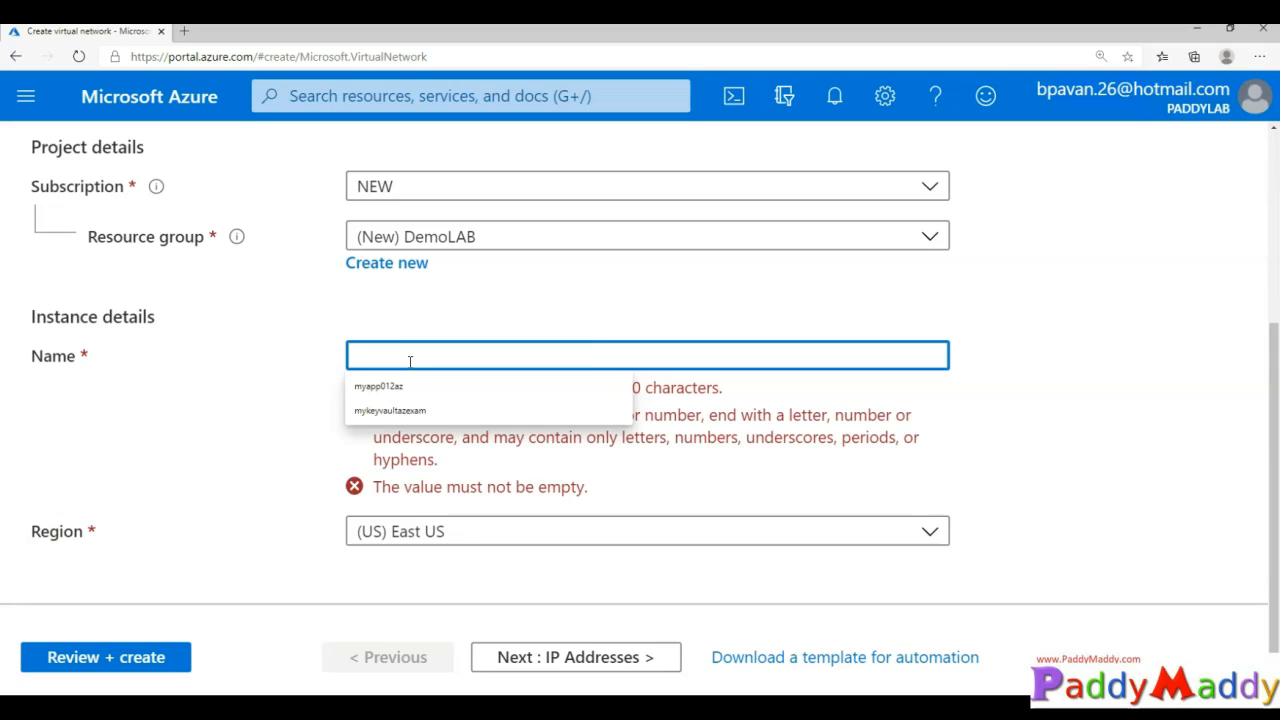
pyautogui.write('Vnet-EUS-')
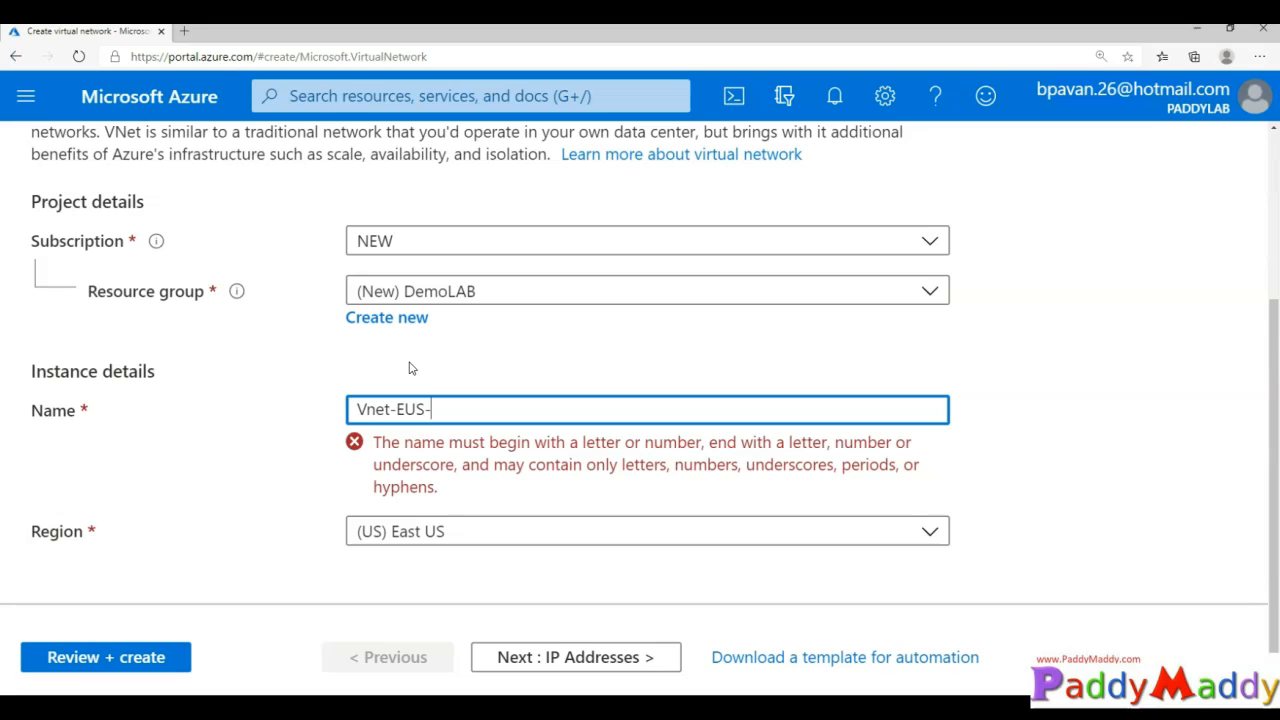
pyautogui.write('LWEBAPP')
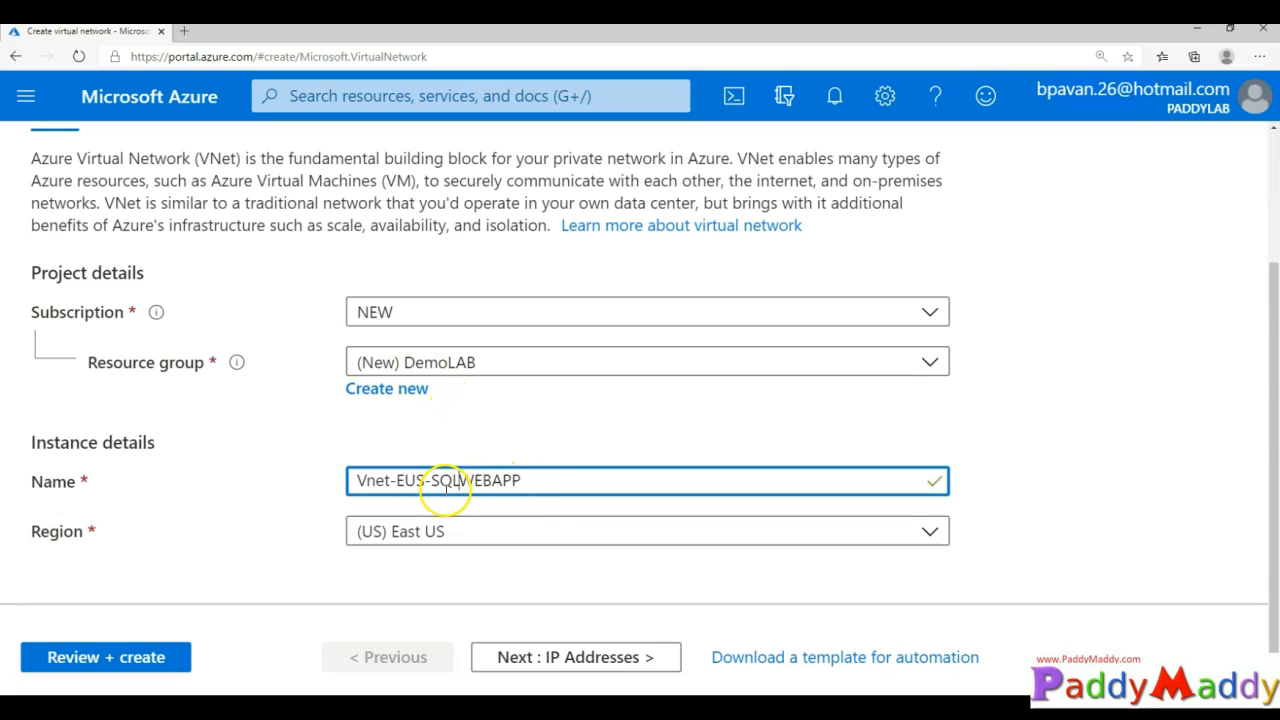
# - Insert hyphens in the virtual network's name so that it reads Vnet-EUS-SQL-WEB-APP
pyautogui.moveTo(45, 482); pyautogui.dragTo(177, 486)
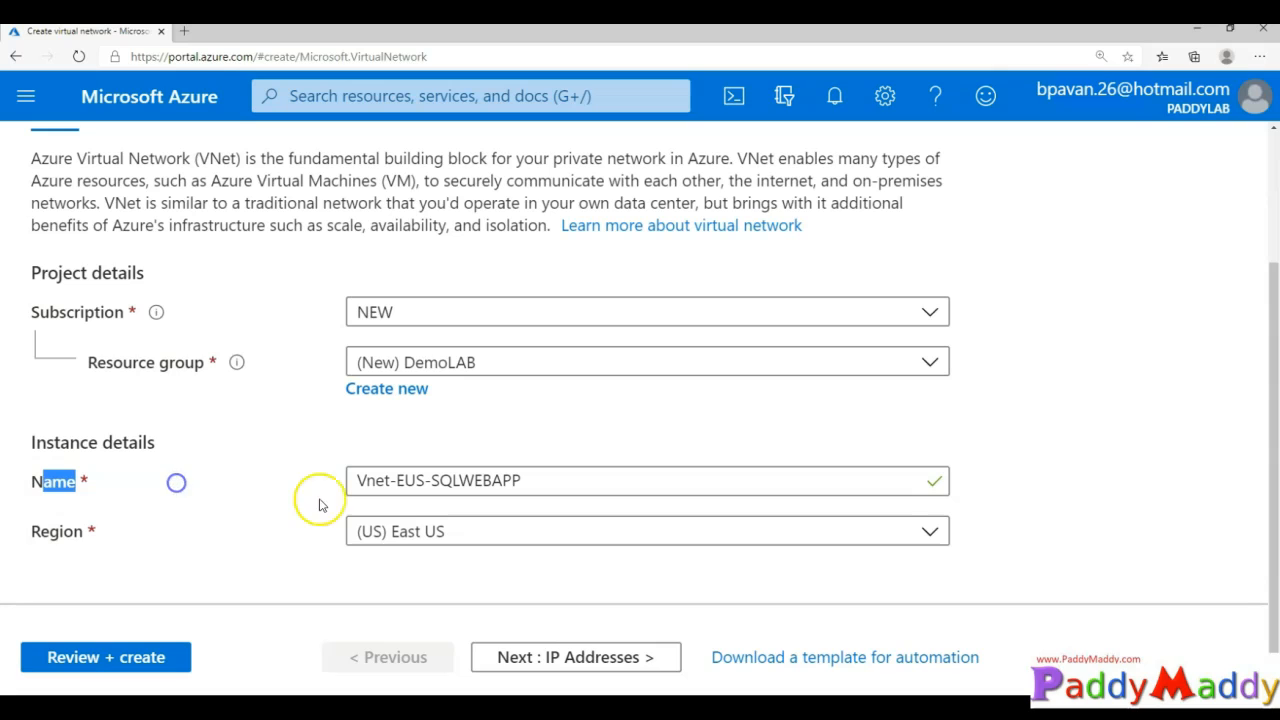
pyautogui.moveTo(389, 480); pyautogui.dragTo(449, 481)
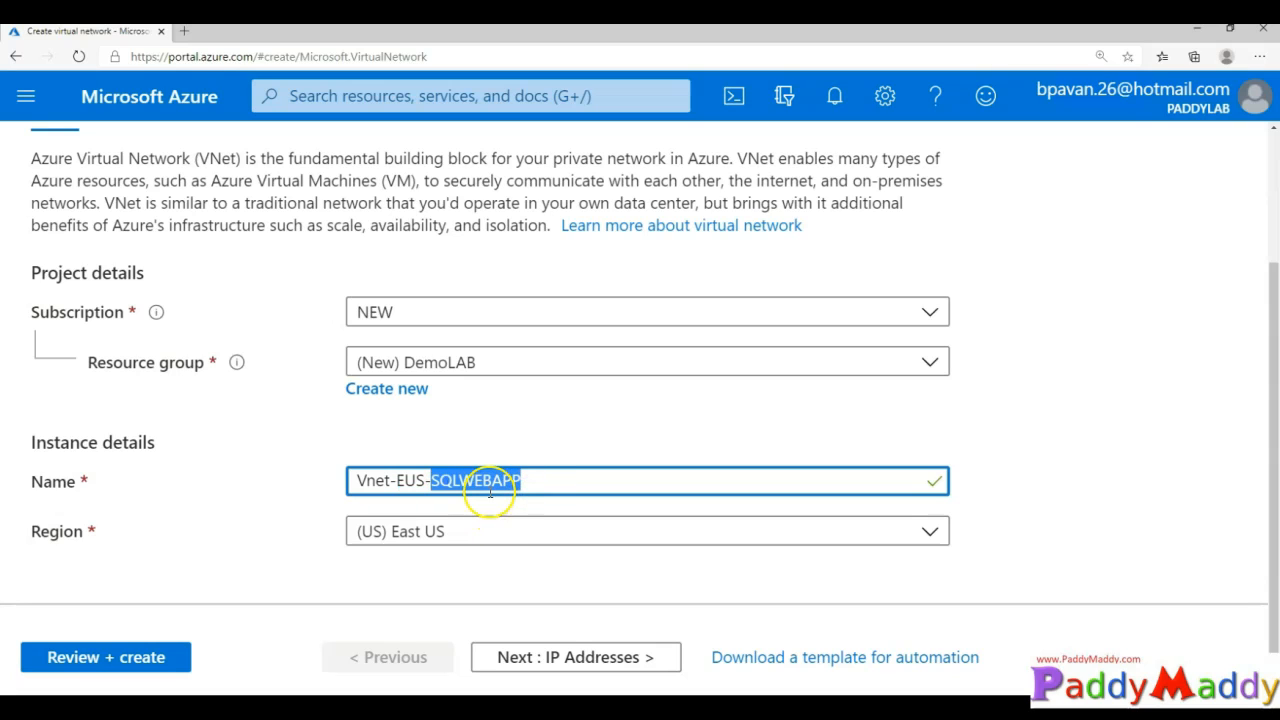
pyautogui.click(543, 467)
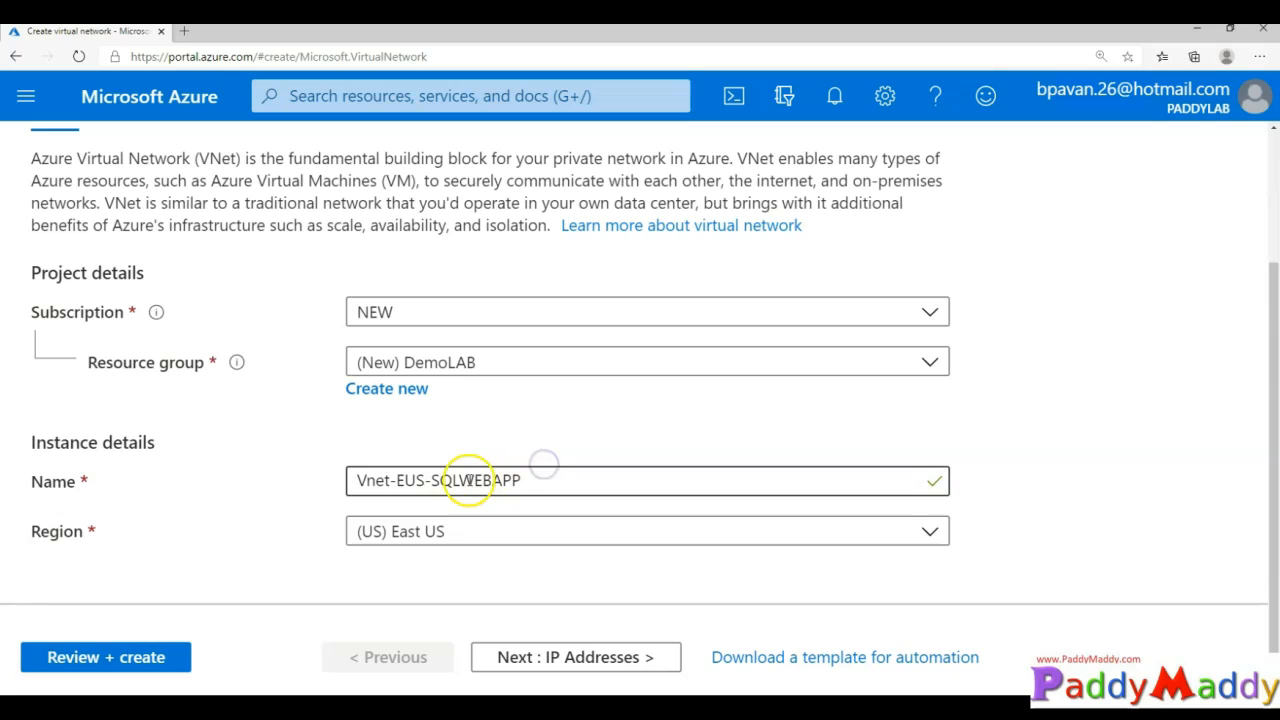
pyautogui.write('-')
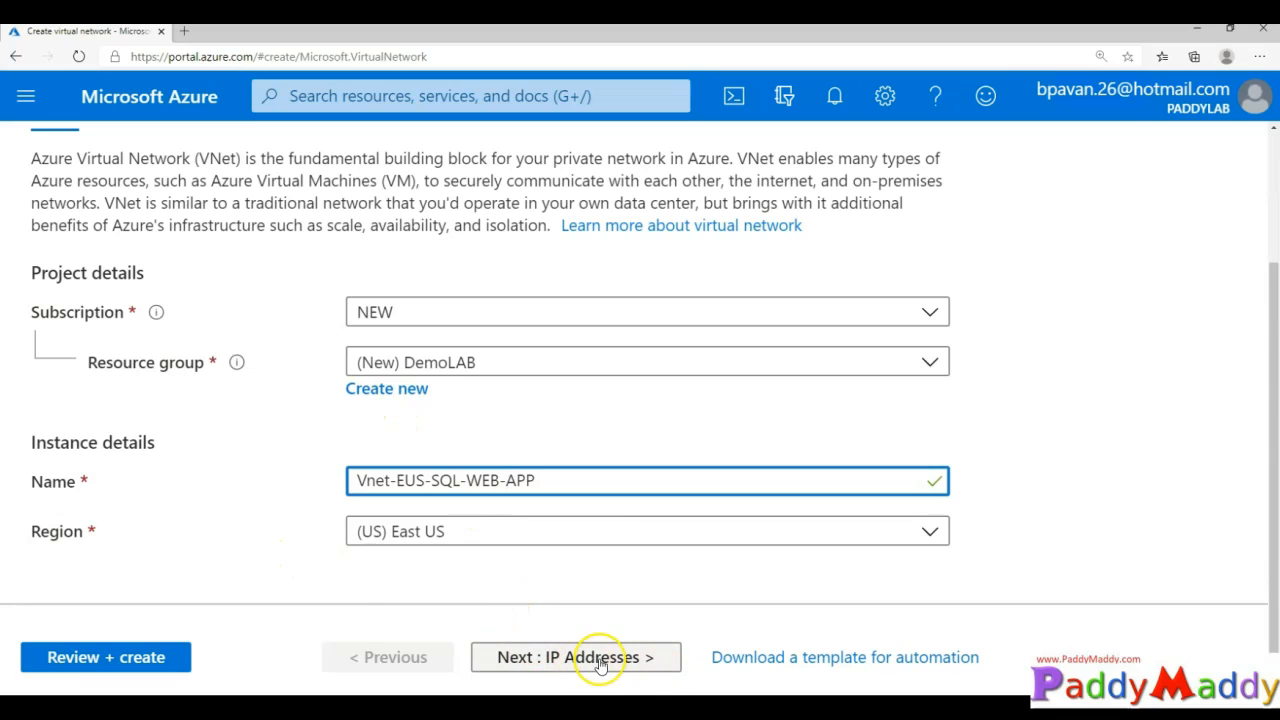
# - Proceed to the IP address settings and open the existing IPv4 address space for editing
pyautogui.click(633, 659)
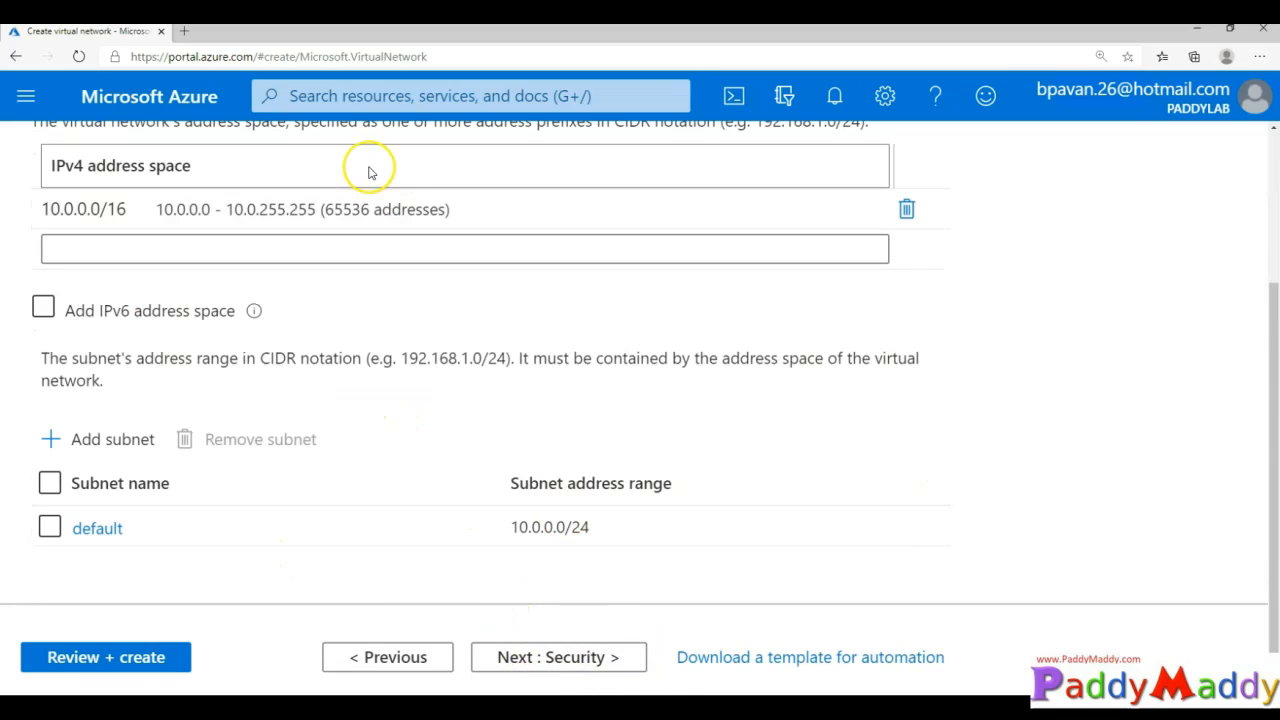
pyautogui.scroll(2, 369, 420)
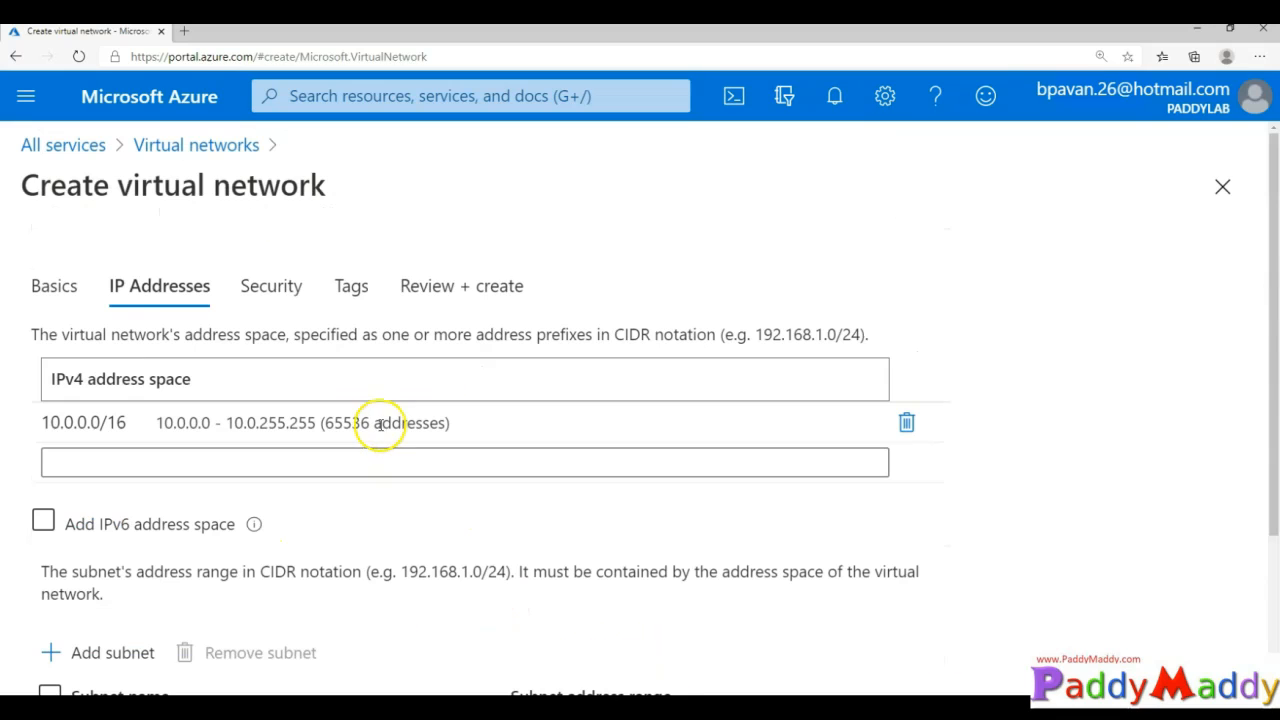
pyautogui.click(86, 423)
pyautogui.moveTo(51, 420); pyautogui.dragTo(124, 418)
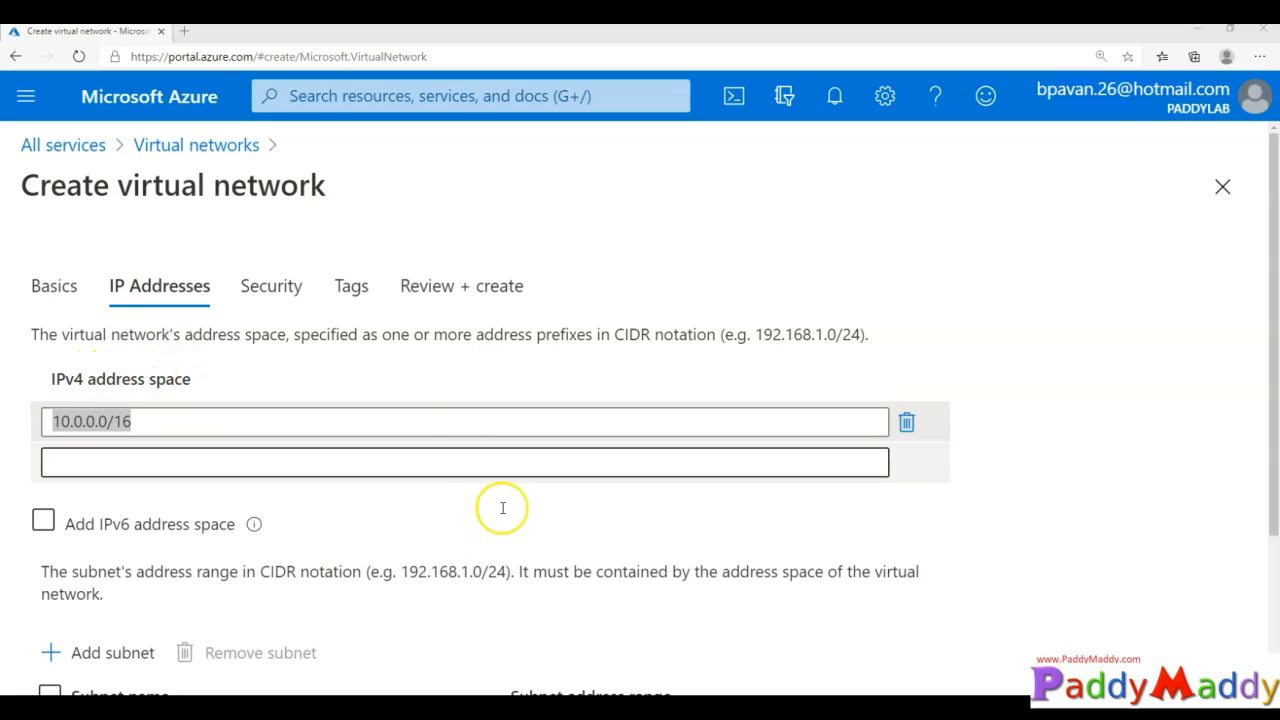
# - Switch to the PowerPoint network diagram to check its address ranges, and compare them with the default subnet's range in the Azure portal
pyautogui.hotkey('alt', 'Tab')
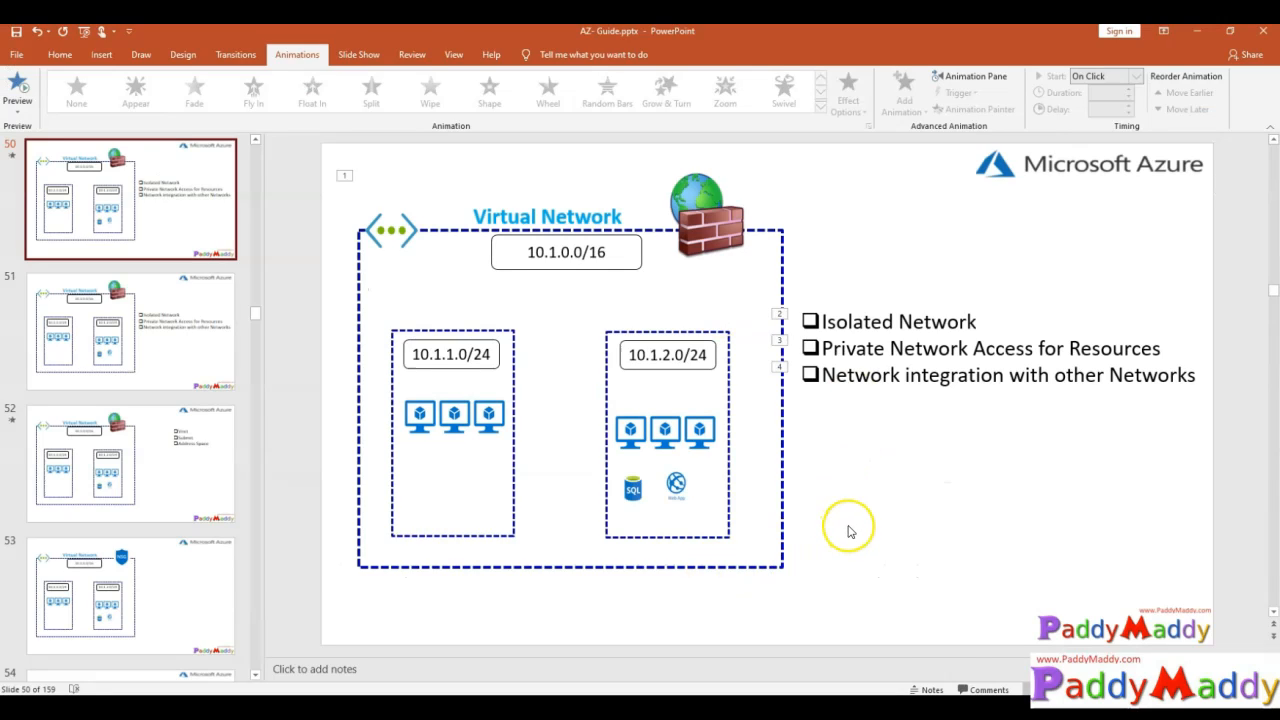
pyautogui.click(537, 255)
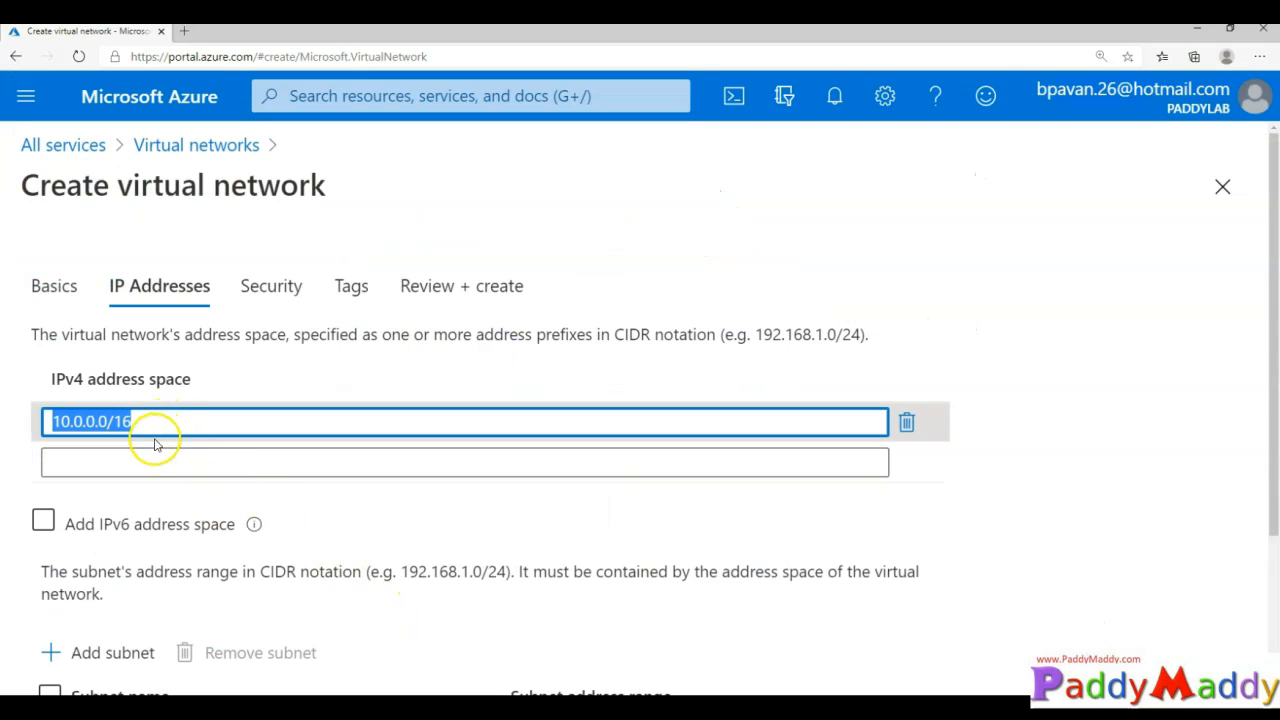
pyautogui.scroll(-3, 246, 531)
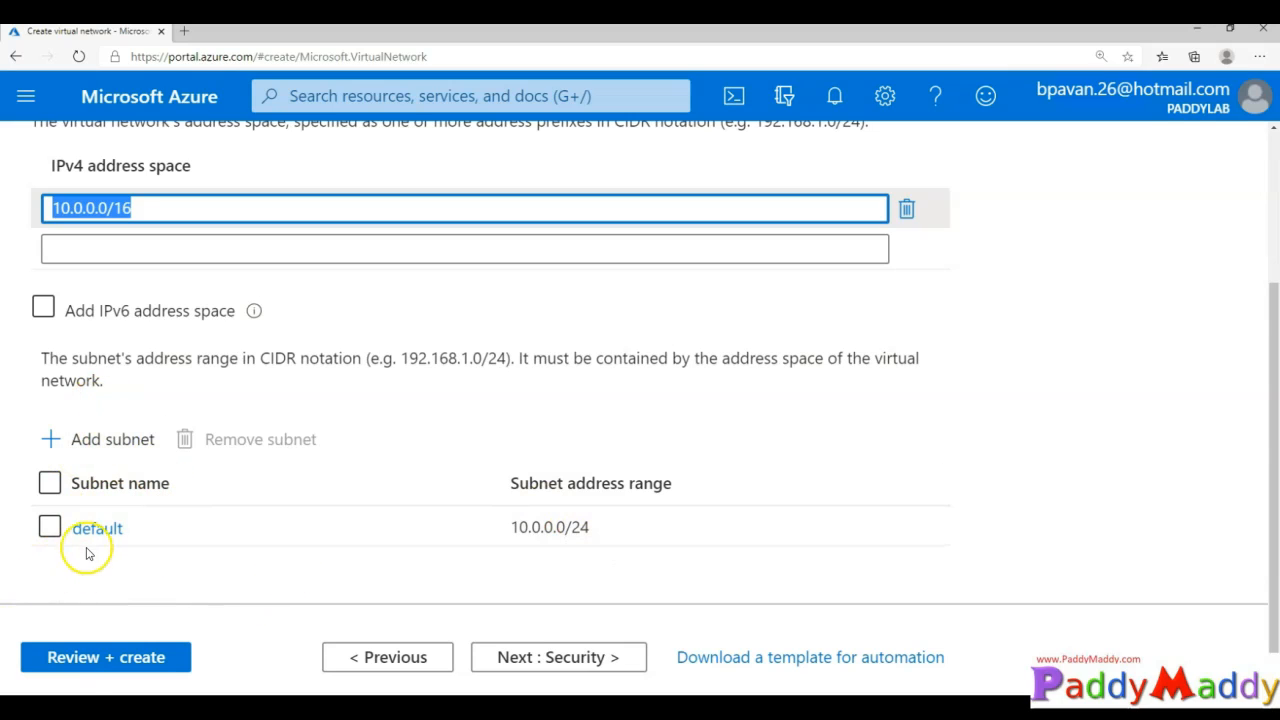
pyautogui.moveTo(568, 530); pyautogui.dragTo(586, 533)
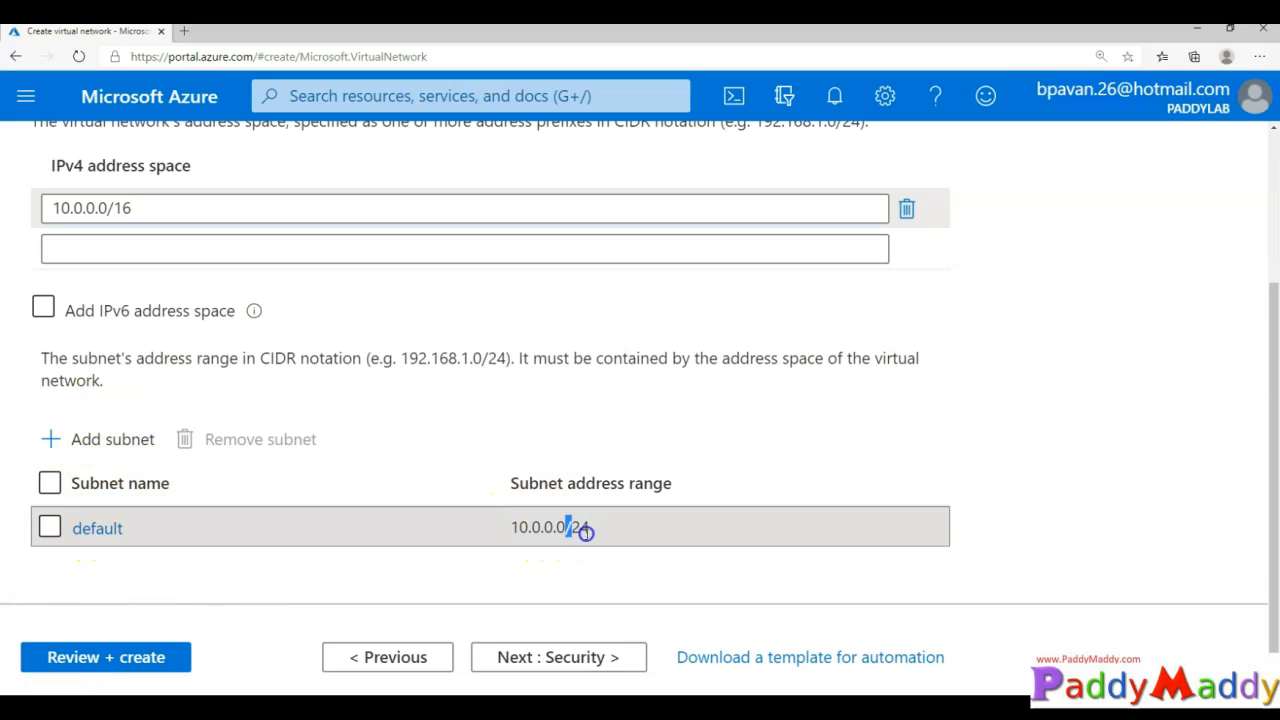
# - Set the virtual network's IPv4 address space to 10.1.0.0/16
pyautogui.click(77, 208)
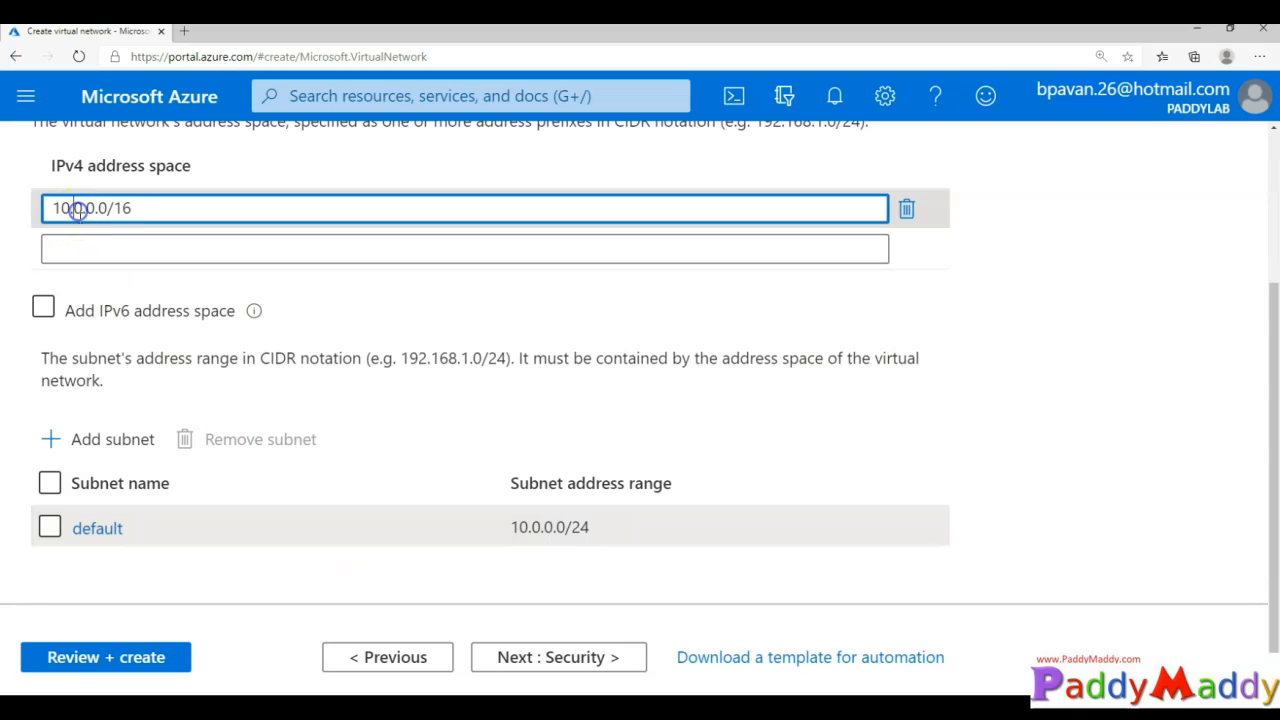
pyautogui.press('BackSpace')
pyautogui.write('1')
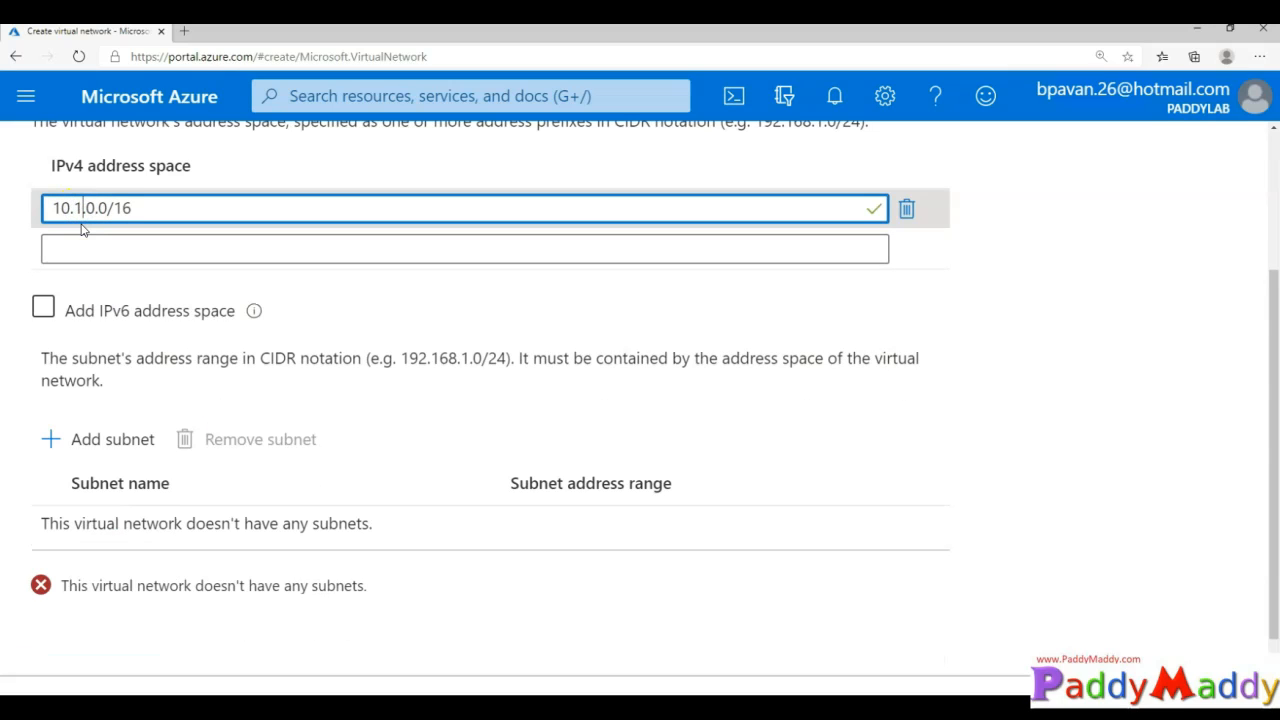
# - Add a subnet named Subnet with the address range 10.1.0.0/24 to the virtual network
pyautogui.click(100, 449)
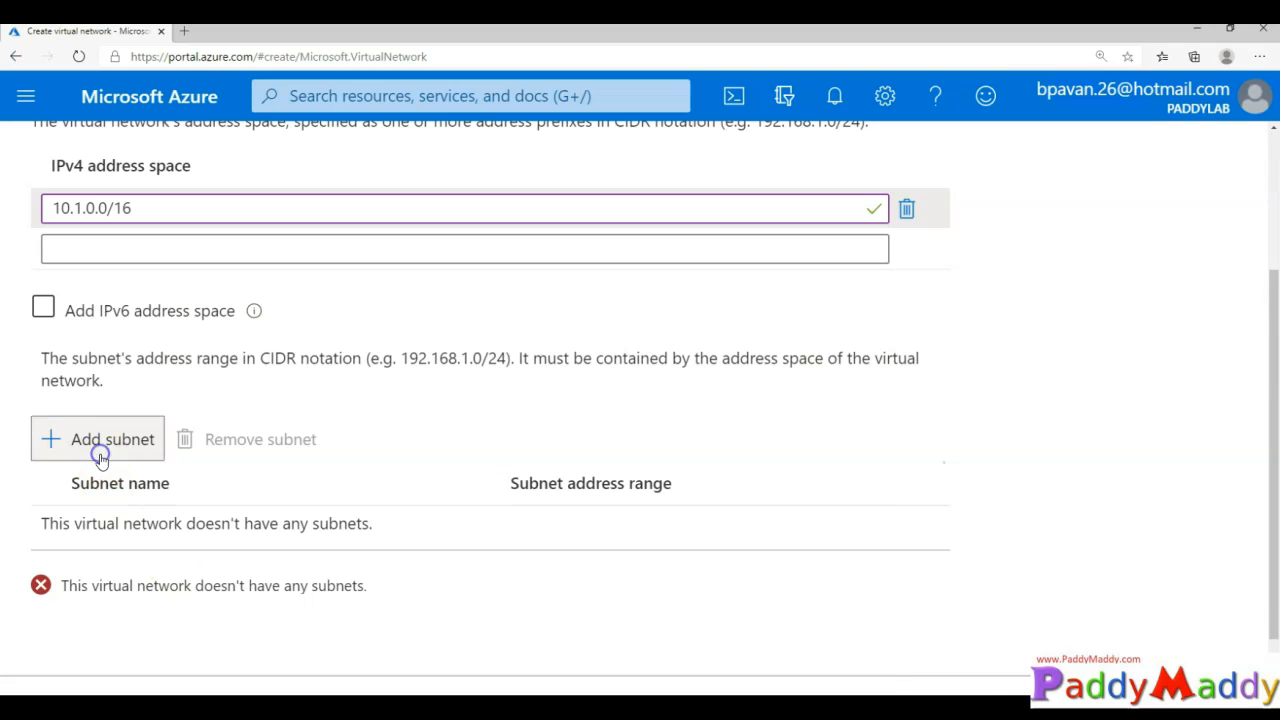
pyautogui.click(965, 271)
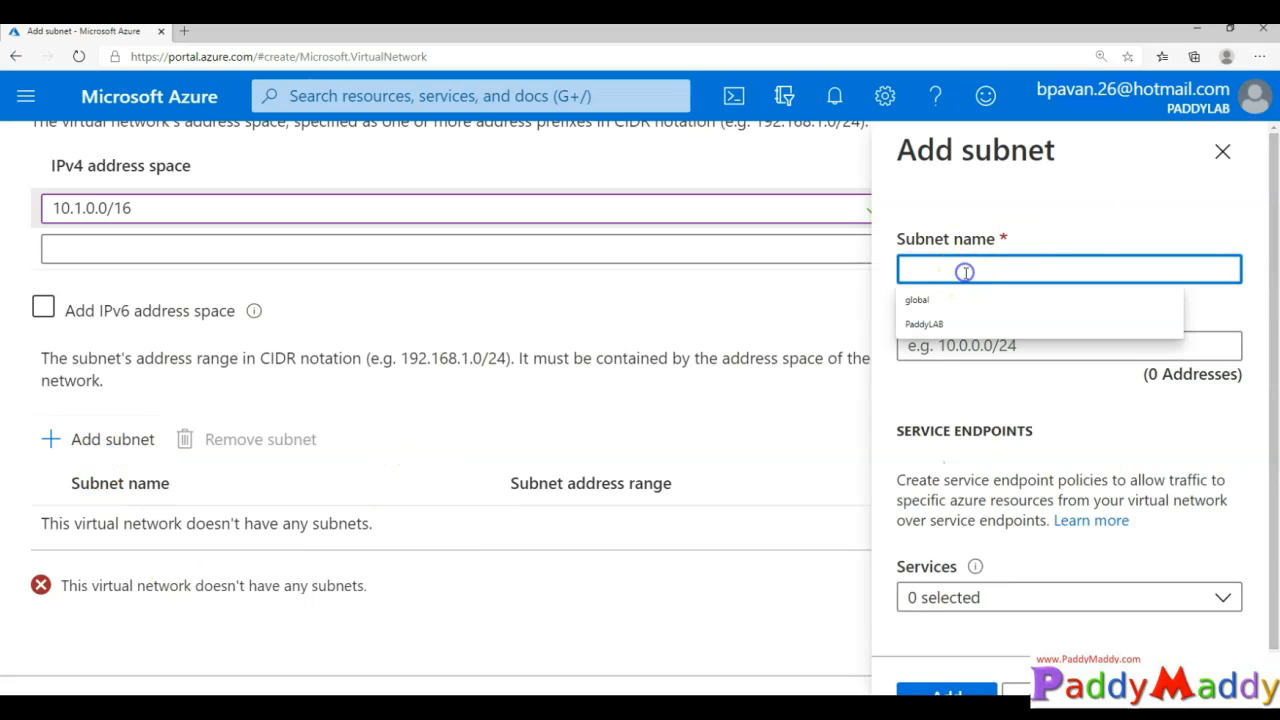
pyautogui.write('Subnet')
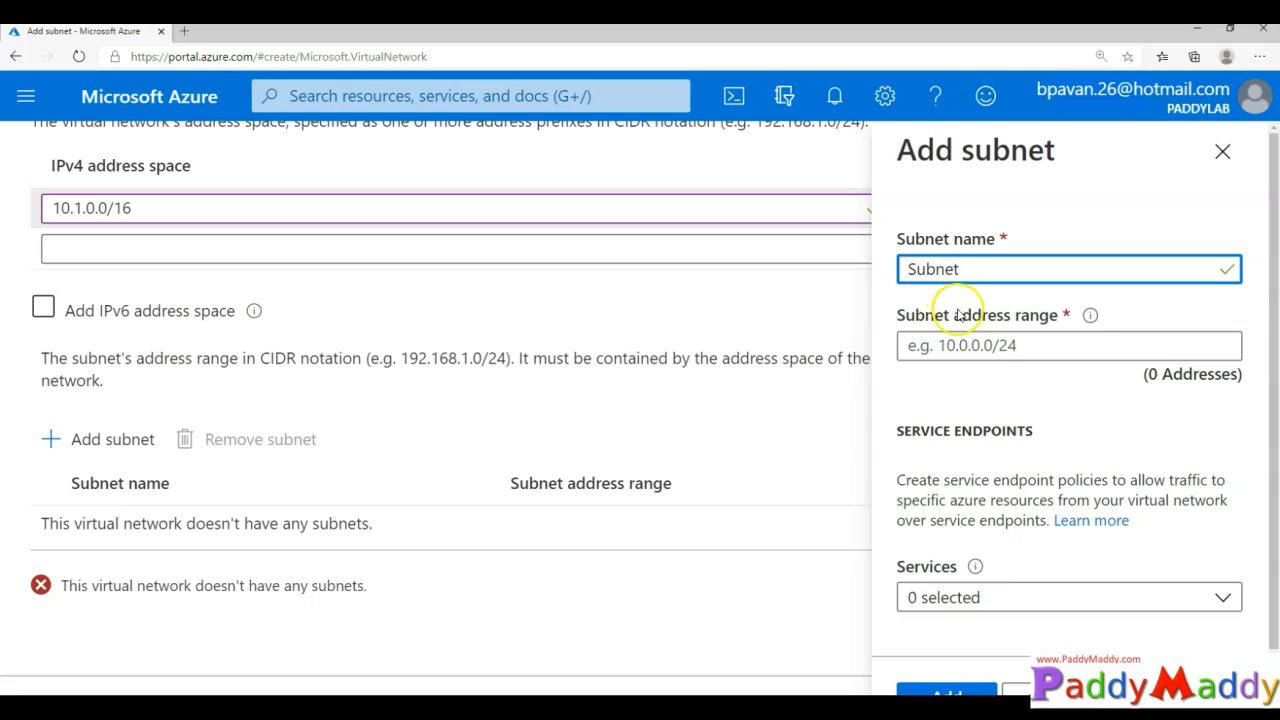
pyautogui.click(983, 350)
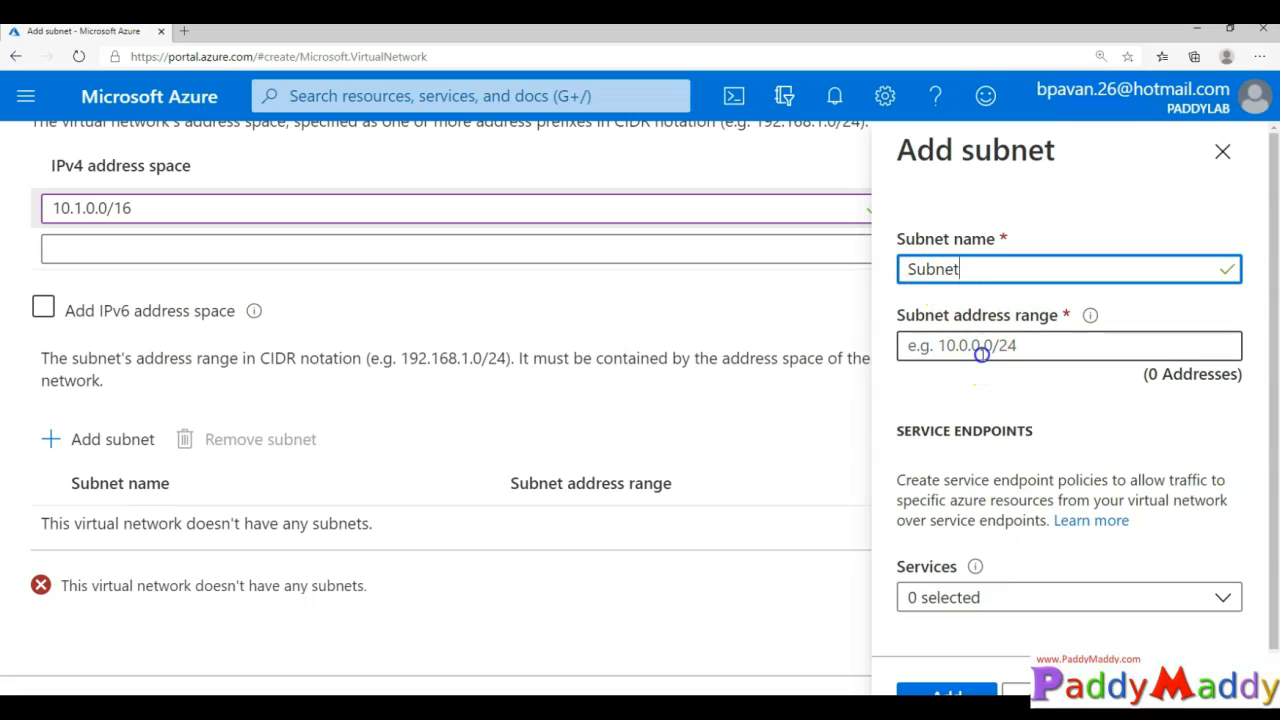
pyautogui.write('10.')
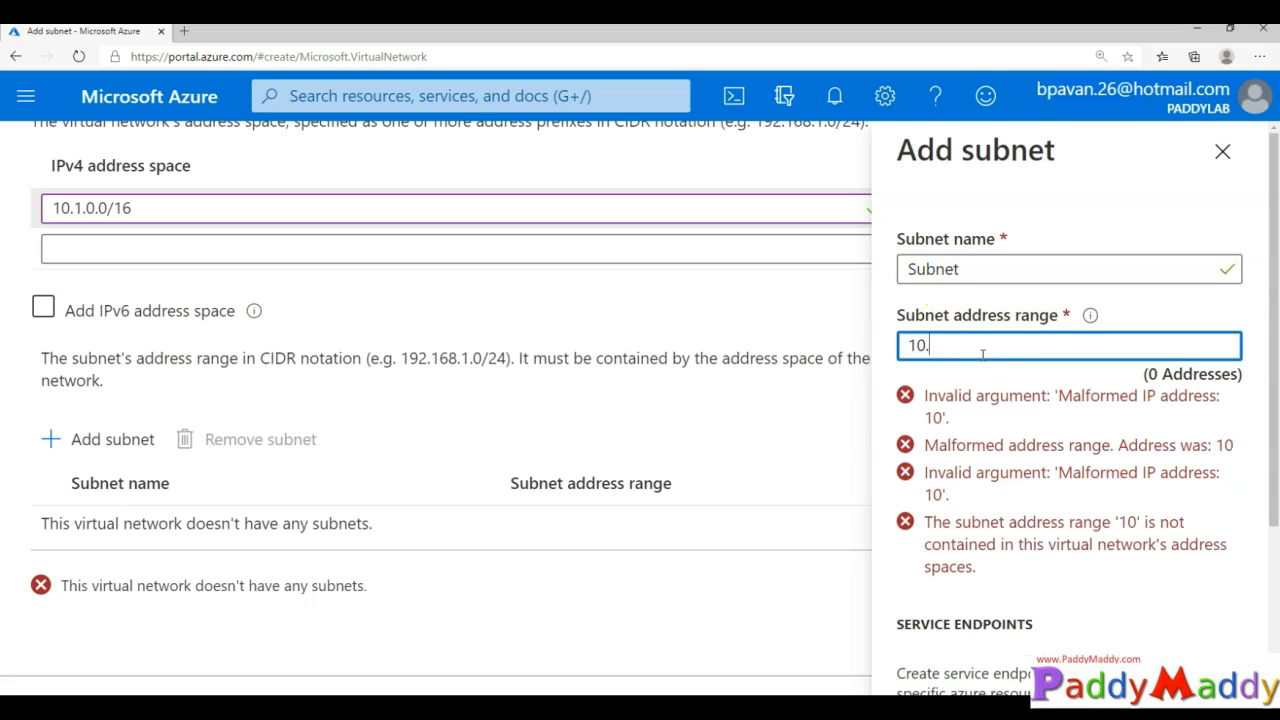
pyautogui.write('1.0.0/24')
pyautogui.press('Tab')
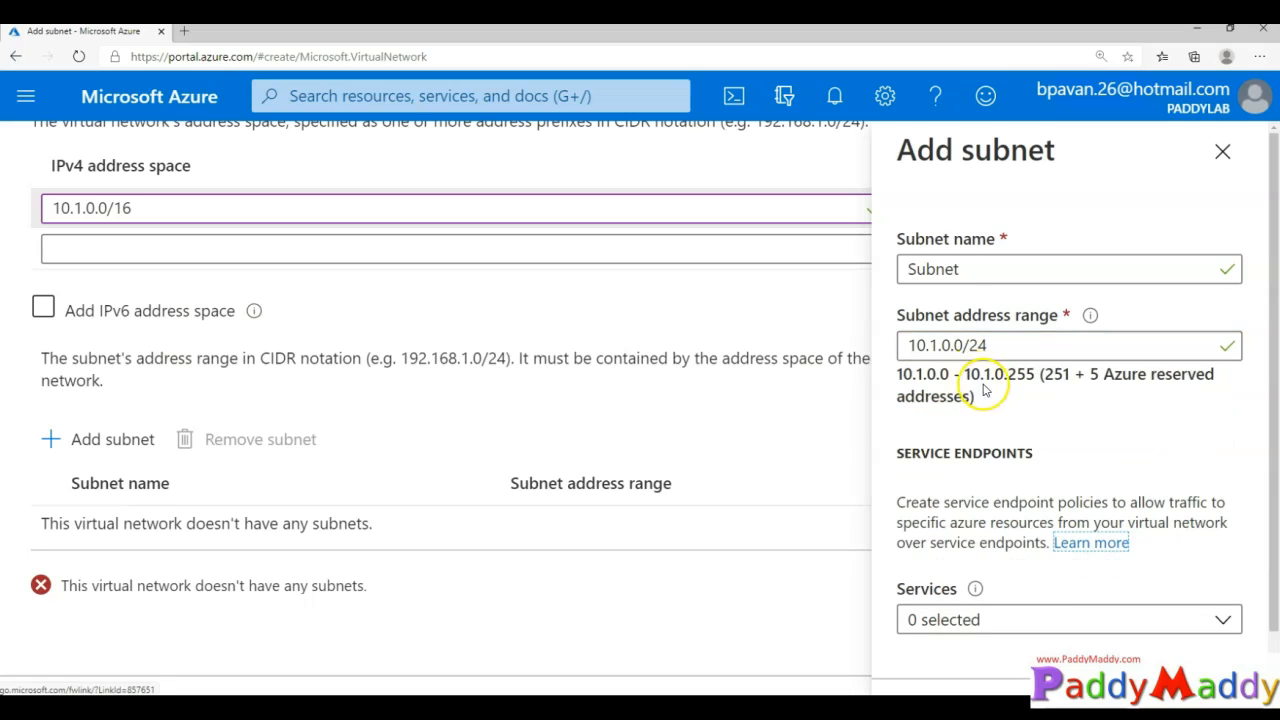
pyautogui.scroll(-2, 994, 591)
pyautogui.click(948, 657)
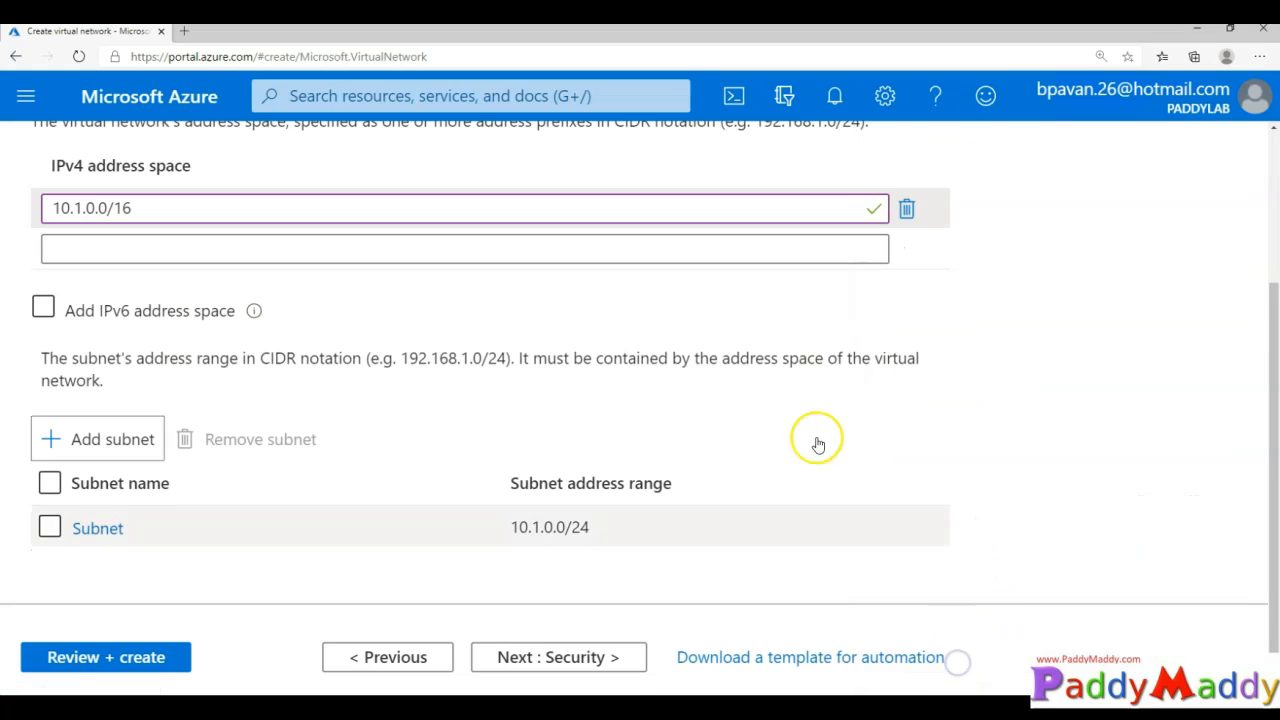
# - Return to the basic settings and copy the virtual network's full name
pyautogui.click(98, 529)
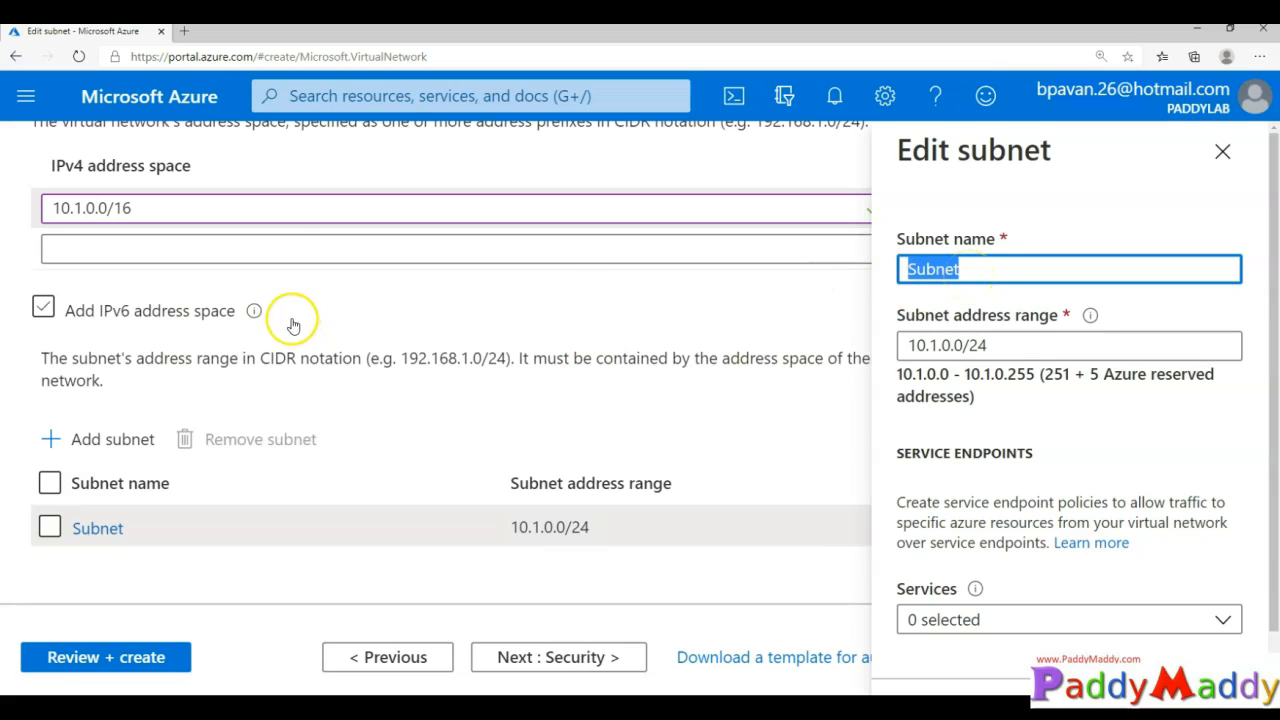
pyautogui.scroll(3, 289, 323)
pyautogui.click(60, 290)
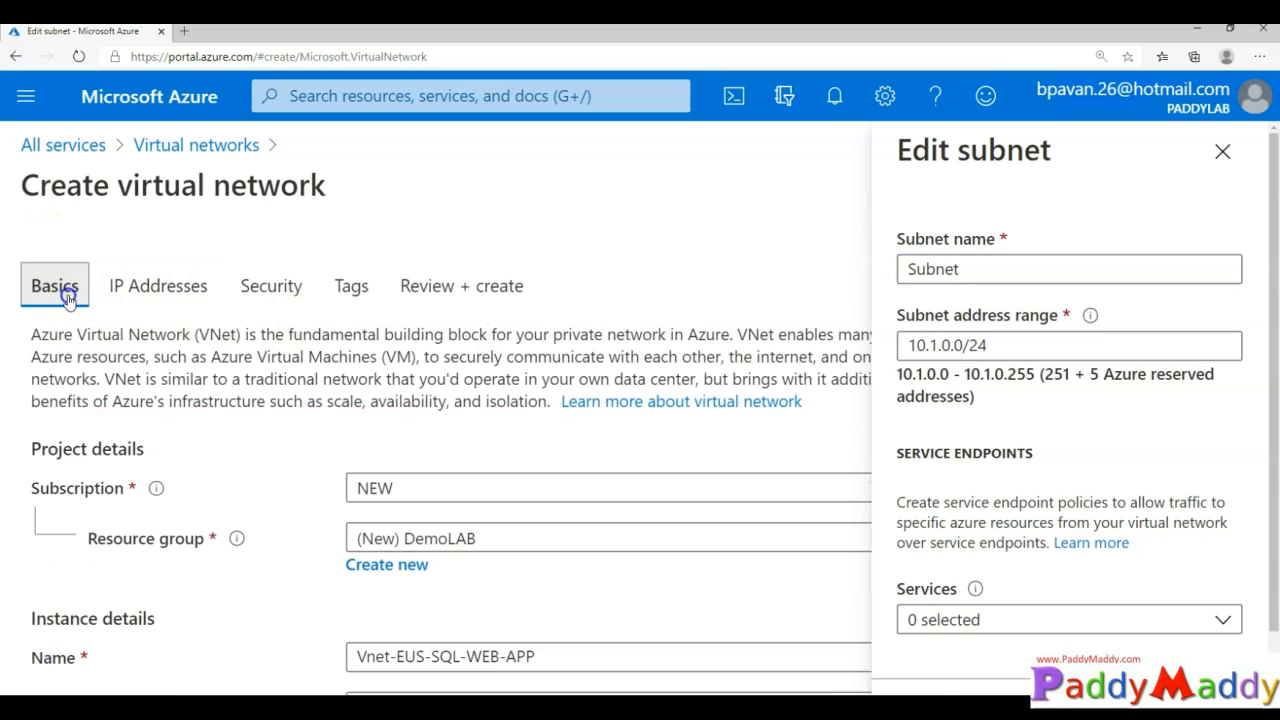
pyautogui.scroll(-1, 550, 540)
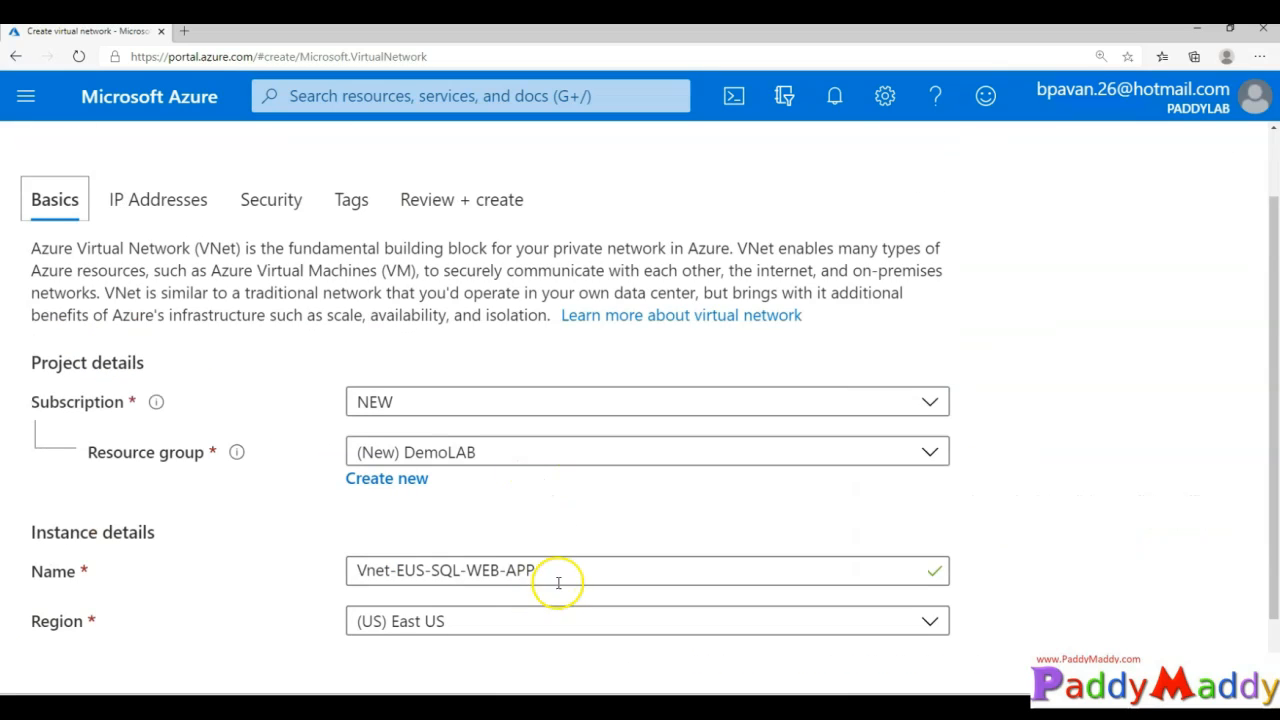
pyautogui.moveTo(558, 576); pyautogui.dragTo(283, 573)
pyautogui.hotkey('ctrl', 'c')
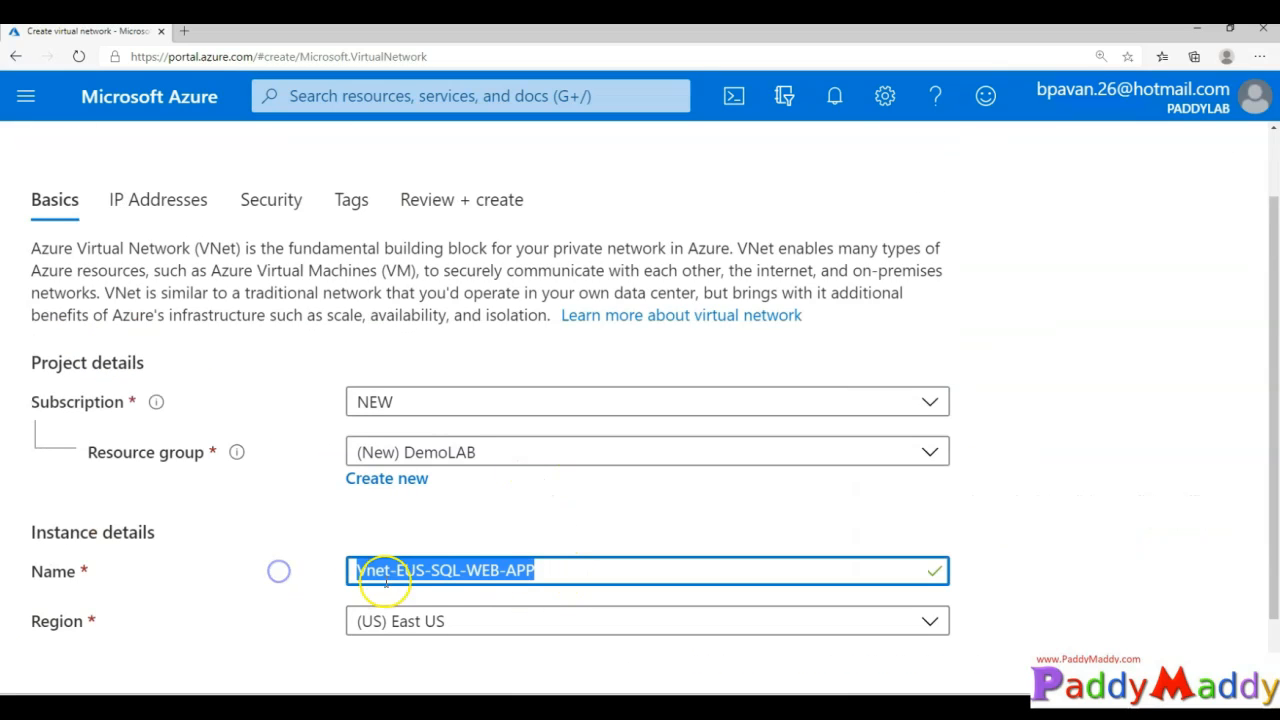
# - Rename the subnet as Vnet-EUS-SQL-WEB-APP-10.1.X.Subnet1, reusing the copied network name, and save it
pyautogui.click(192, 204)
pyautogui.scroll(-1, 230, 530)
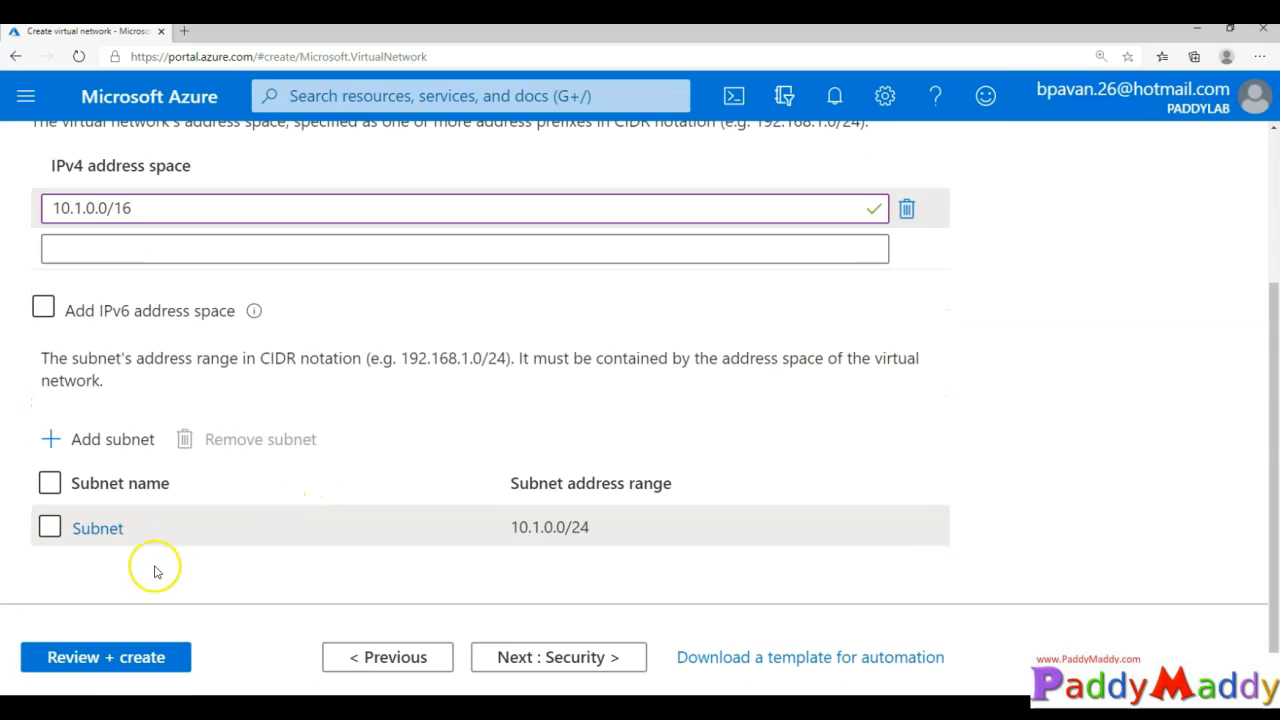
pyautogui.click(97, 528)
pyautogui.doubleClick(955, 260)
pyautogui.hotkey('ctrl', 'v')
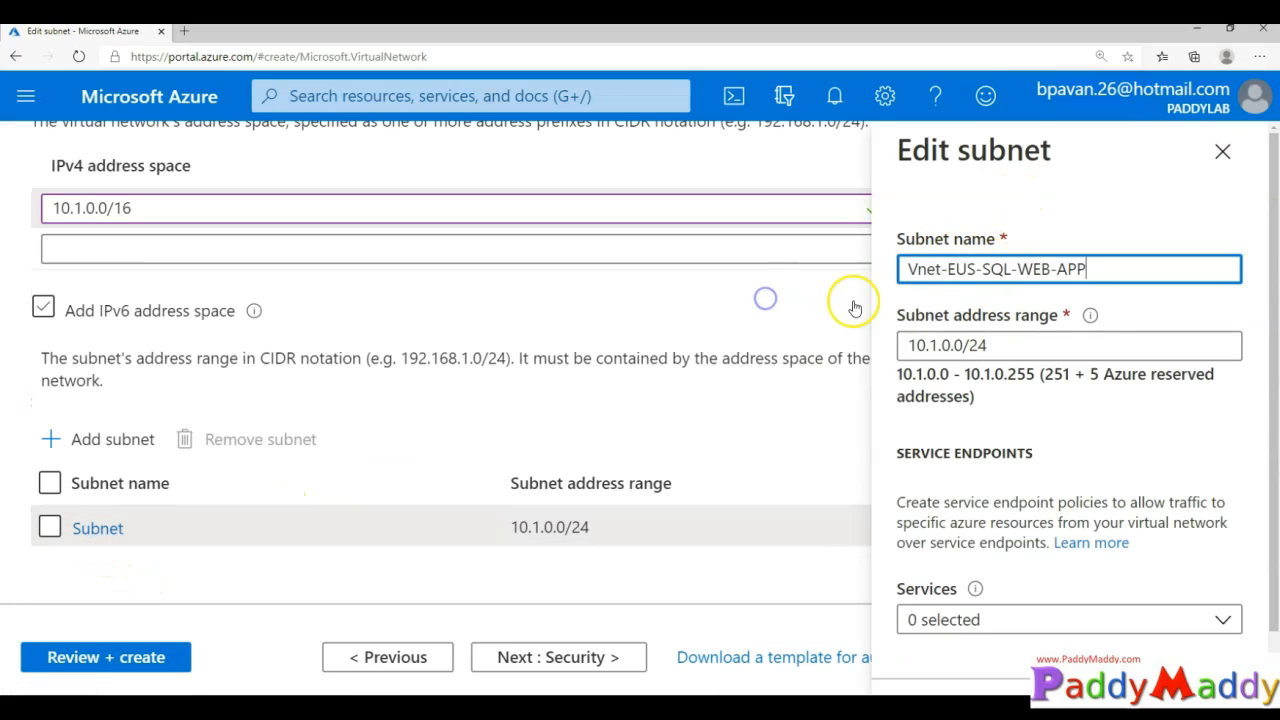
pyautogui.write('-Subnet1')
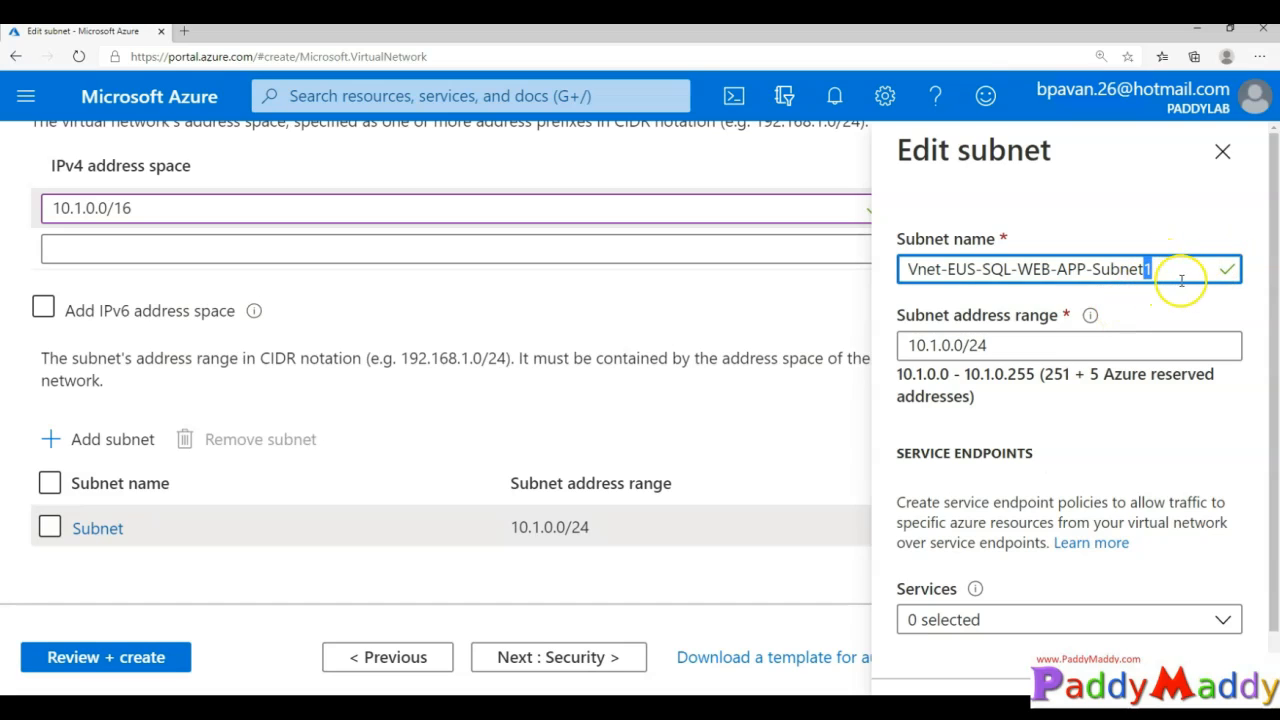
pyautogui.click(1097, 273)
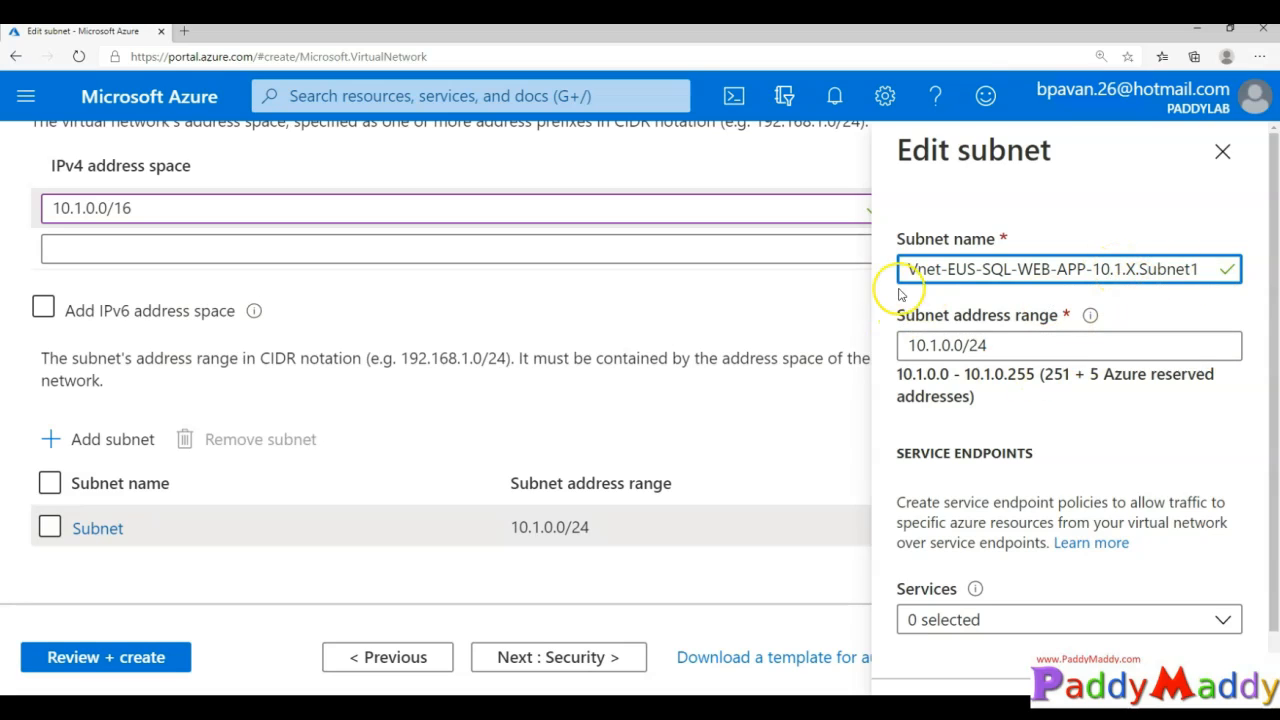
pyautogui.scroll(-1, 872, 645)
pyautogui.click(943, 657)
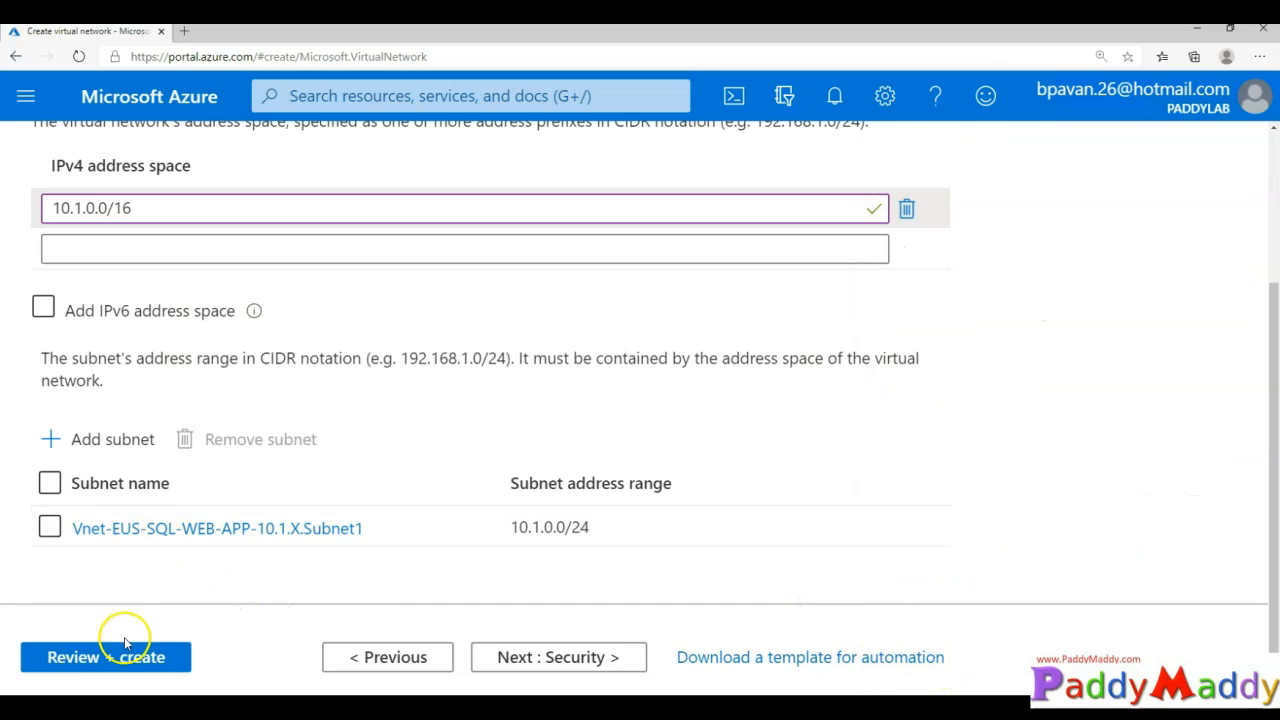
pyautogui.click(80, 450)
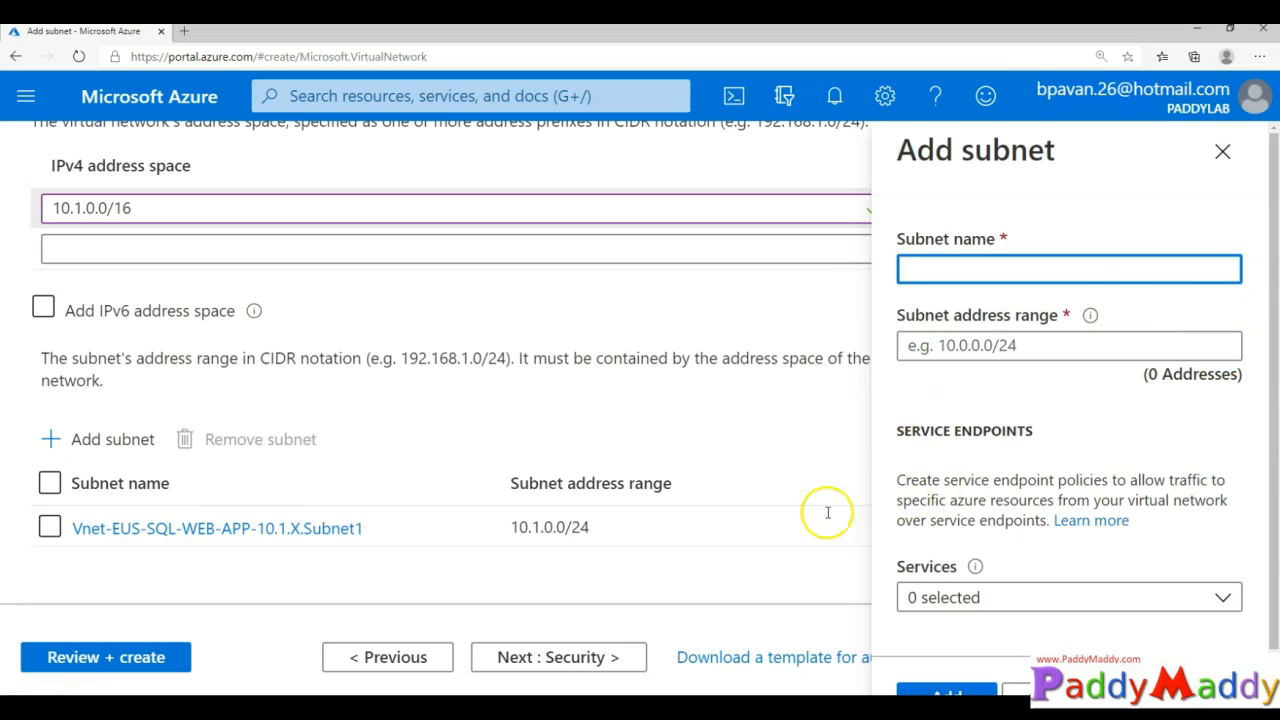
pyautogui.hotkey('alt', 'Tab')
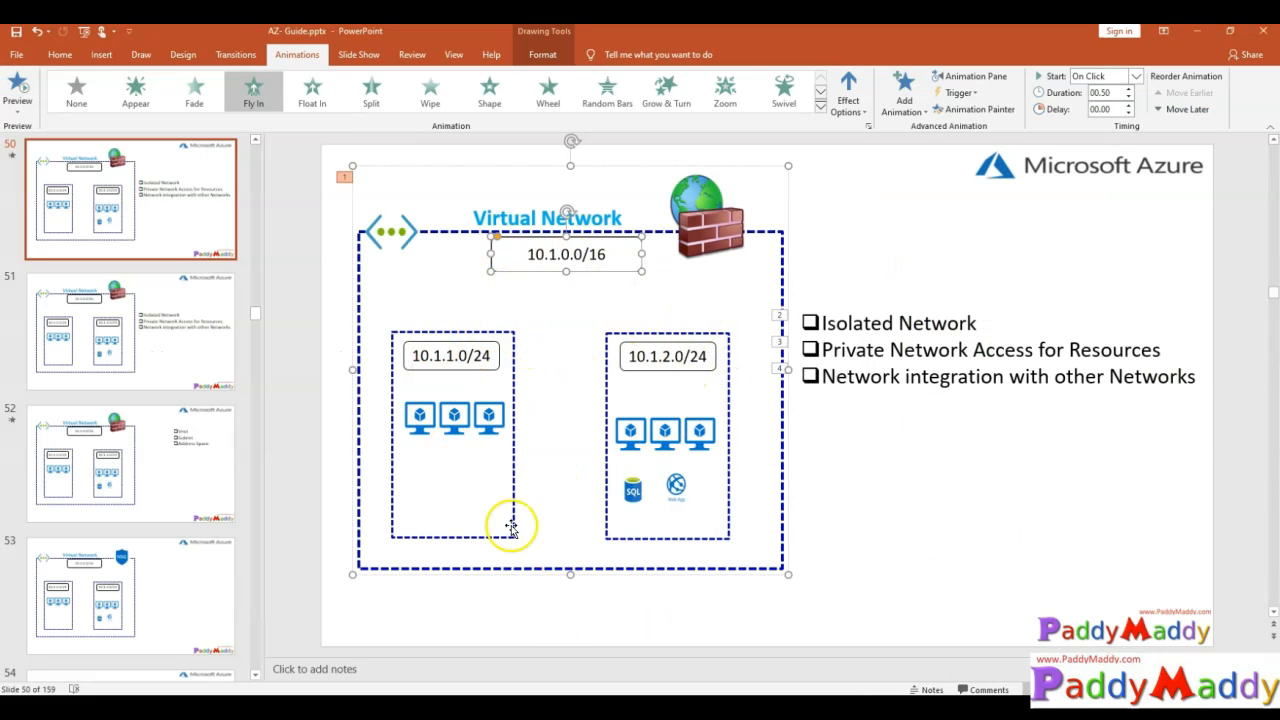
pyautogui.hotkey('alt', 'Tab')
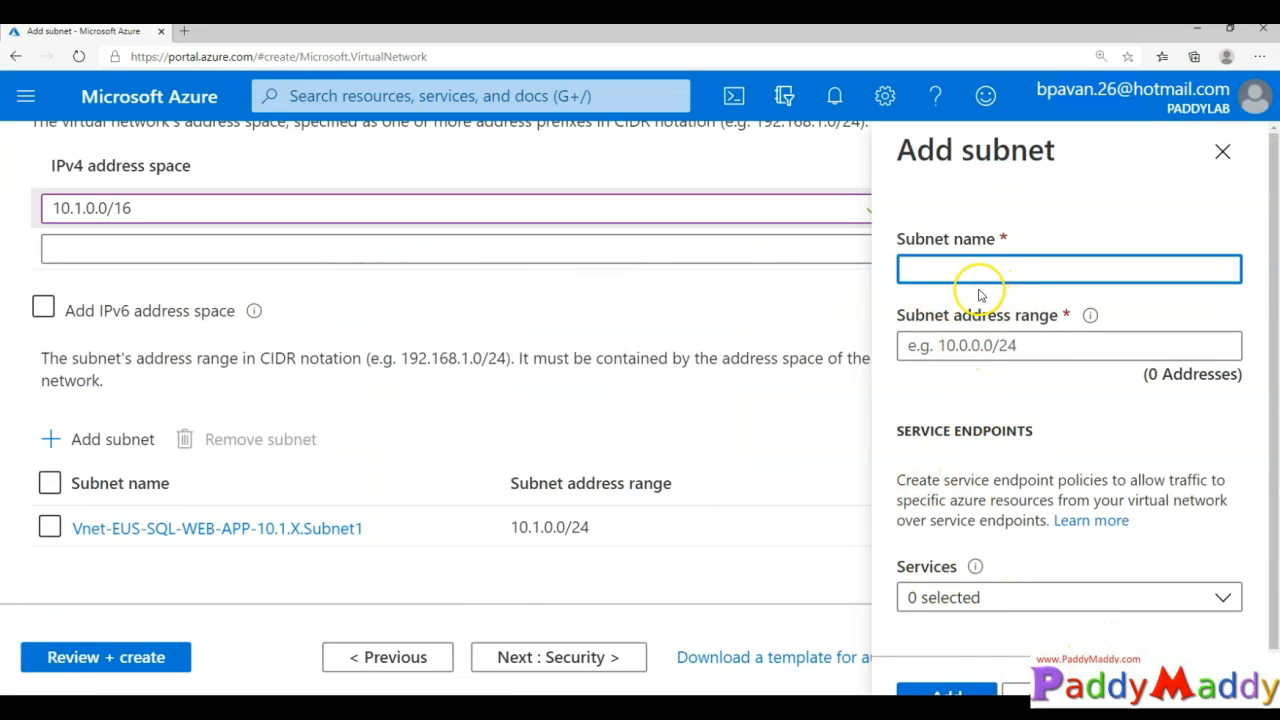
pyautogui.click(1035, 690)
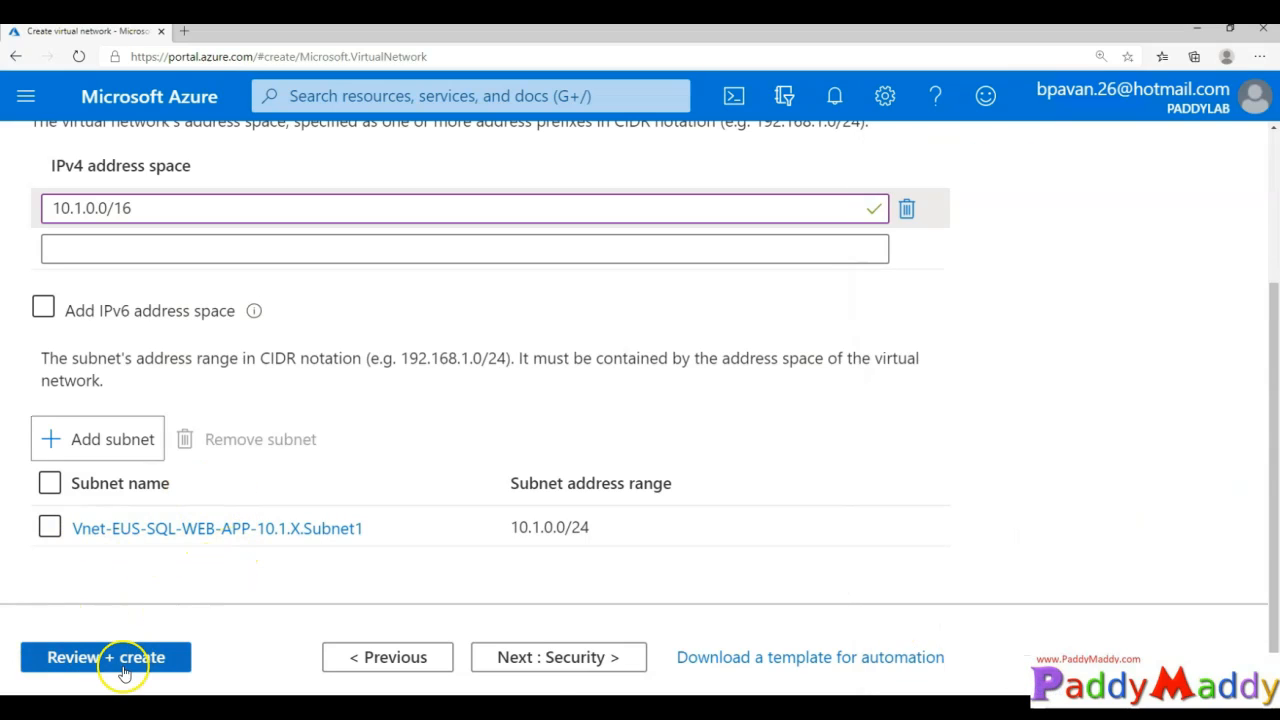
# - Proceed to the virtual network's security settings and examine the BastionHost option
pyautogui.scroll(3, 1257, 286)
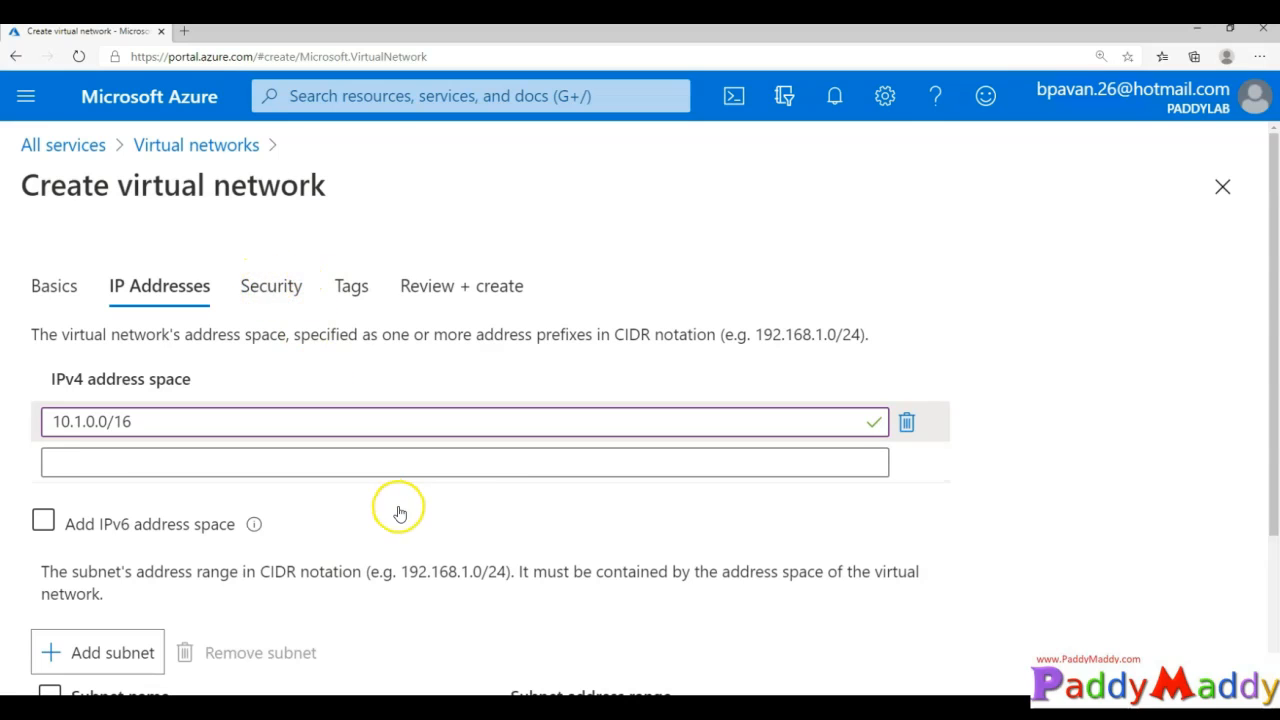
pyautogui.scroll(-3, 397, 509)
pyautogui.click(541, 658)
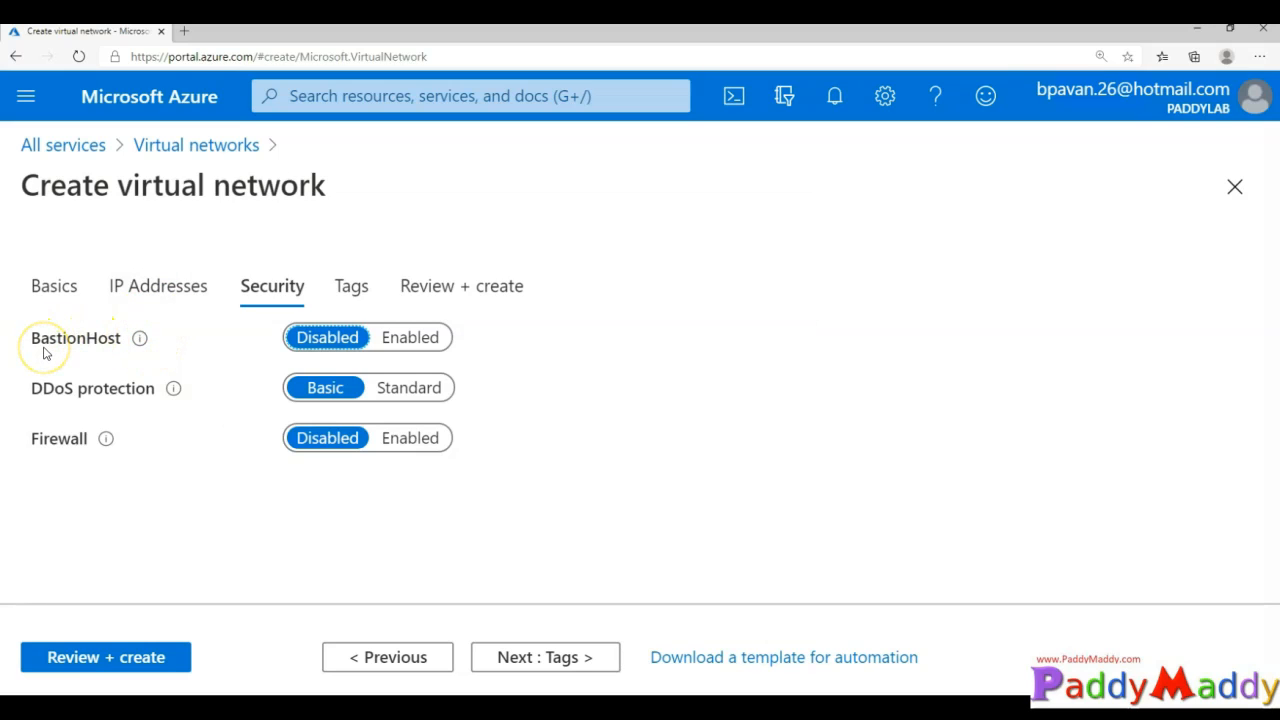
pyautogui.moveTo(141, 342)
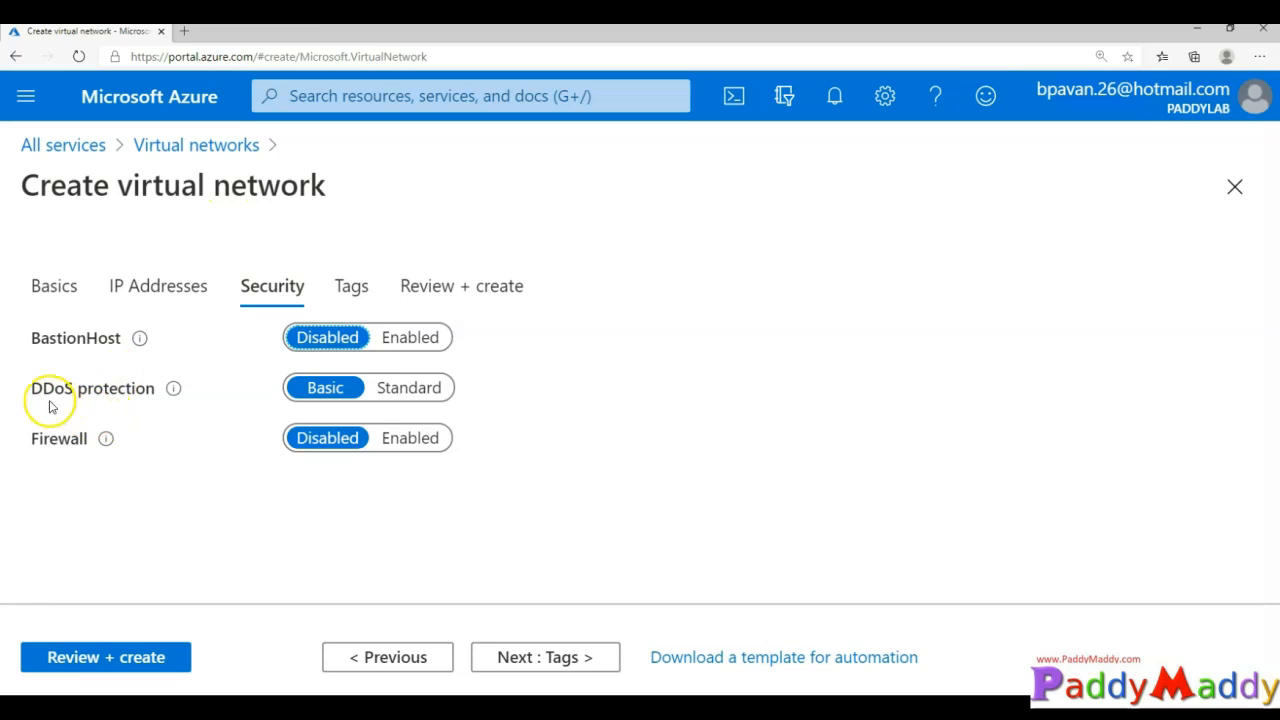
# - Try Standard DDoS protection, inspect its resource ID and protection plan options, and switch back to Basic
pyautogui.moveTo(183, 400)
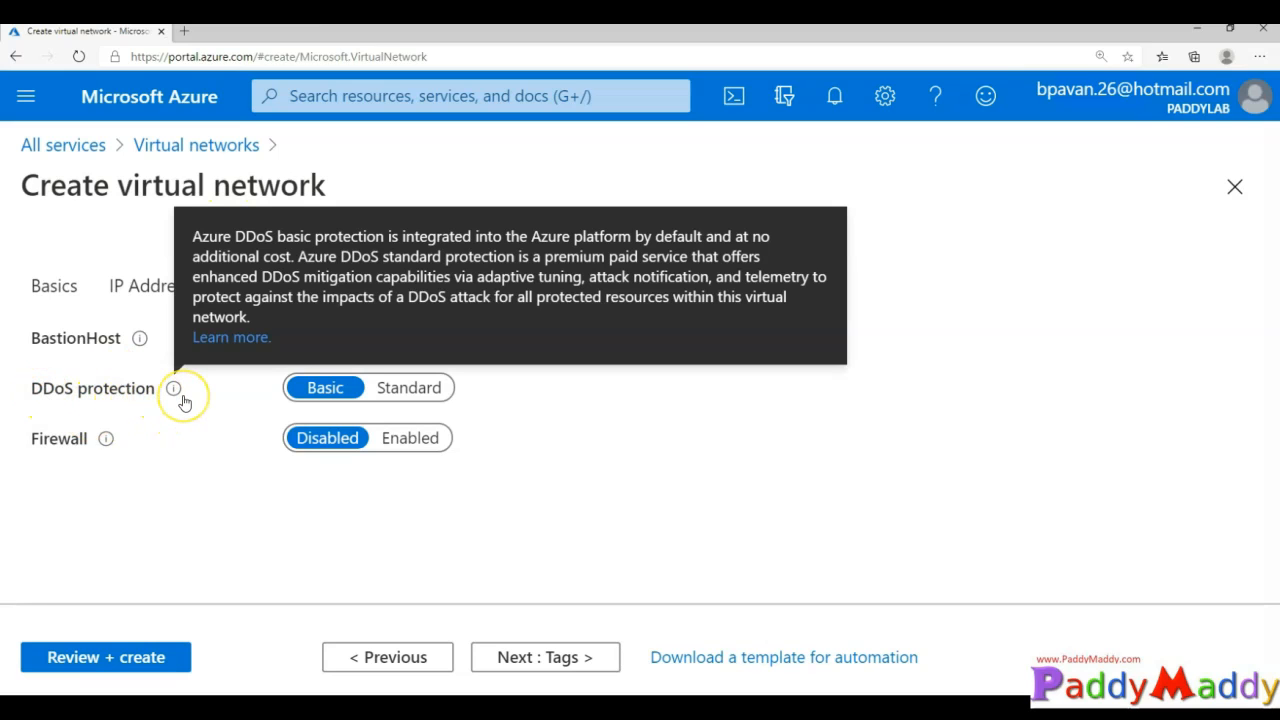
pyautogui.click(401, 389)
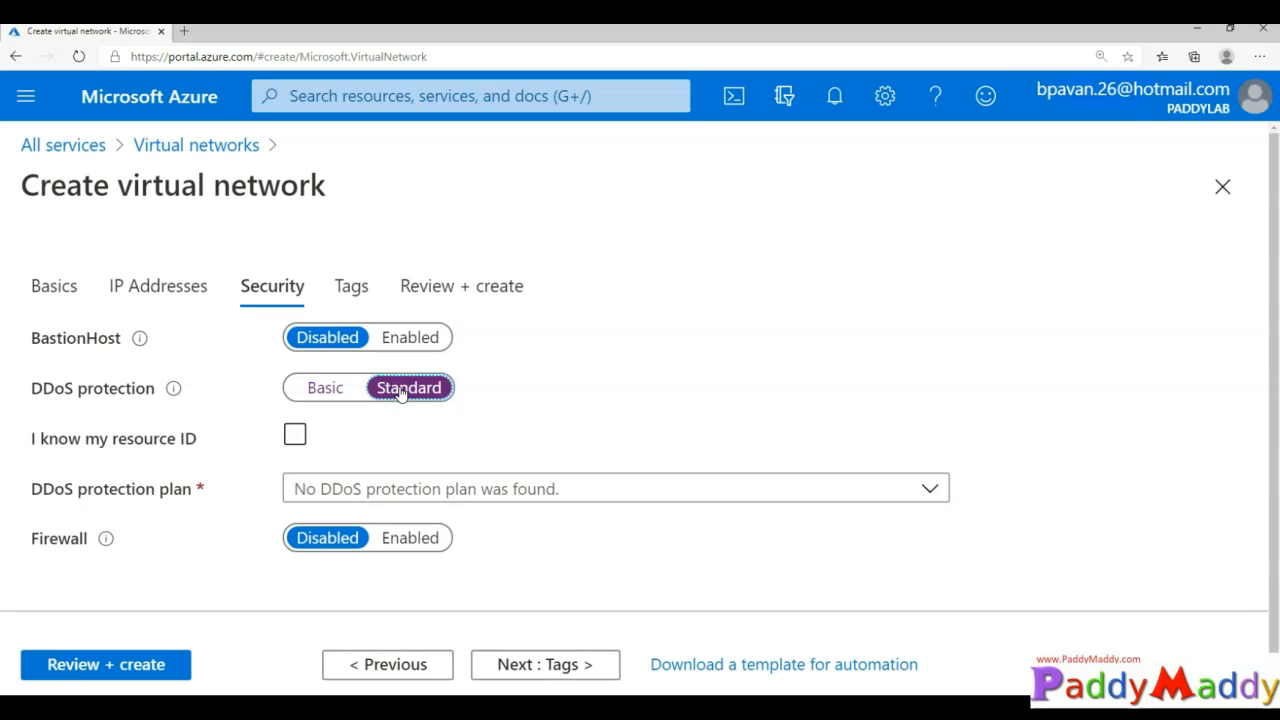
pyautogui.click(294, 435)
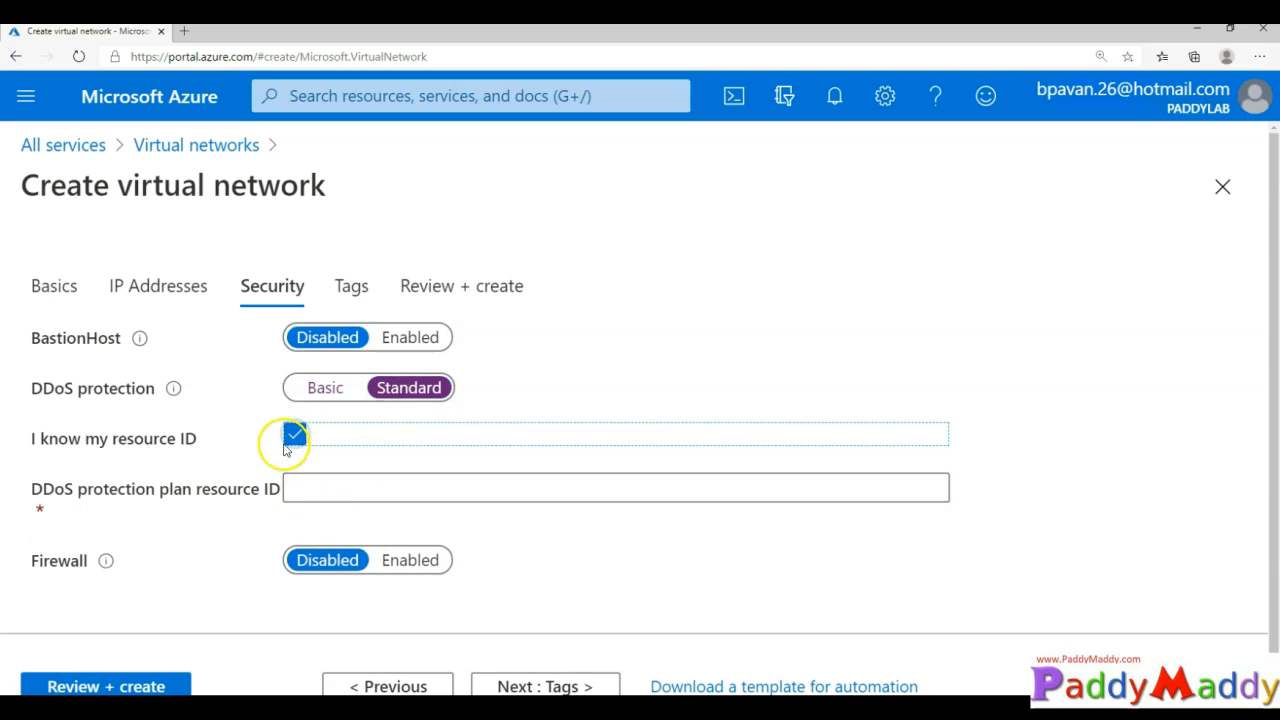
pyautogui.click(290, 438)
pyautogui.click(524, 489)
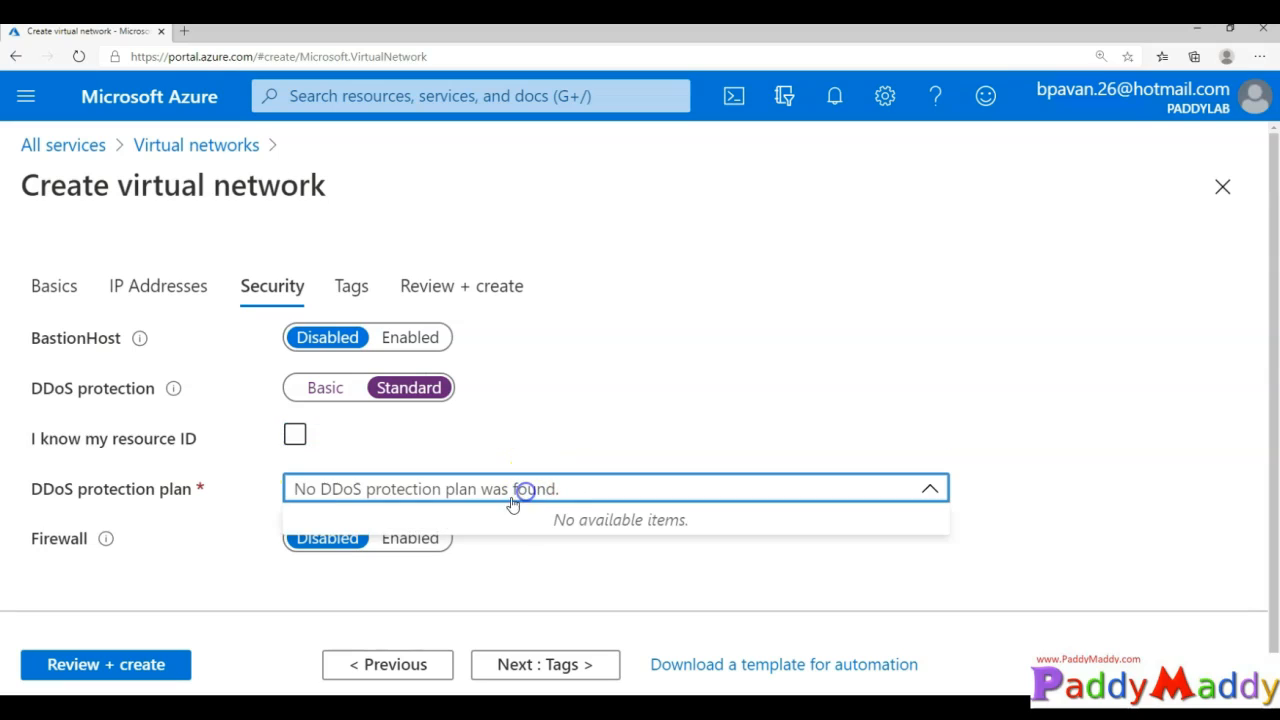
pyautogui.click(322, 391)
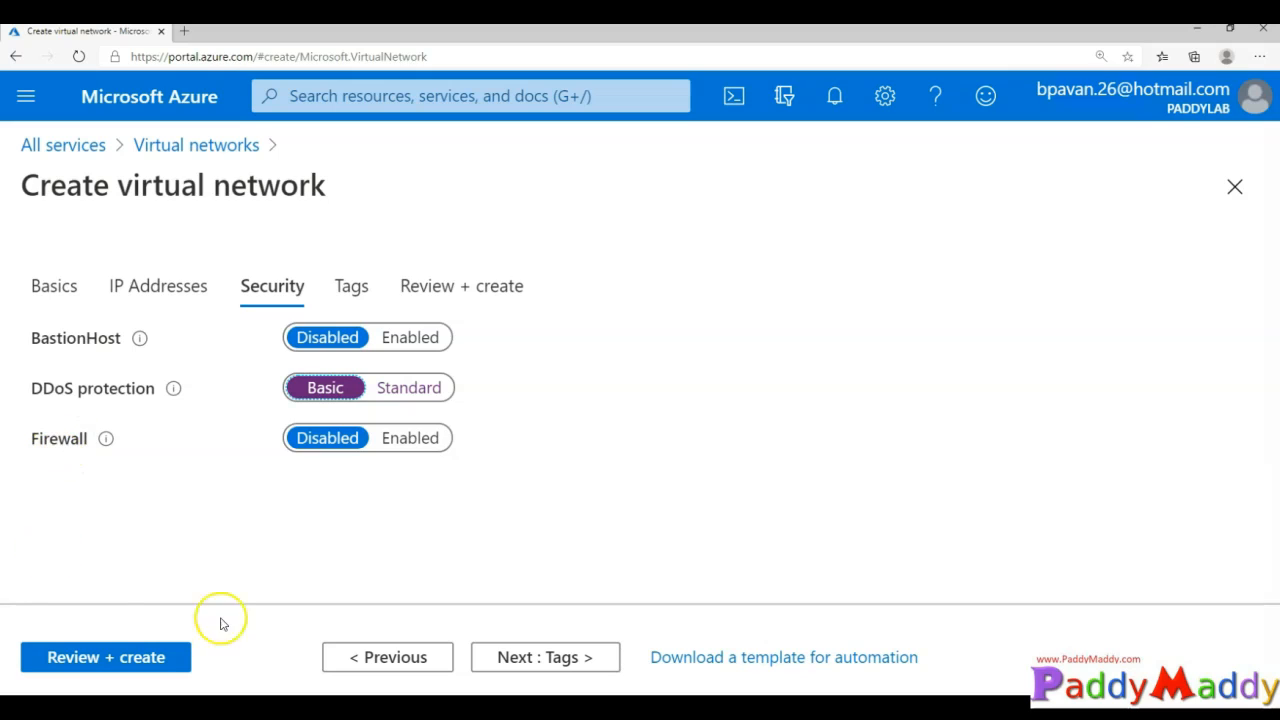
# - Enable the firewall to examine its name, subnet address space and public IP fields, and disable it again
pyautogui.moveTo(104, 442)
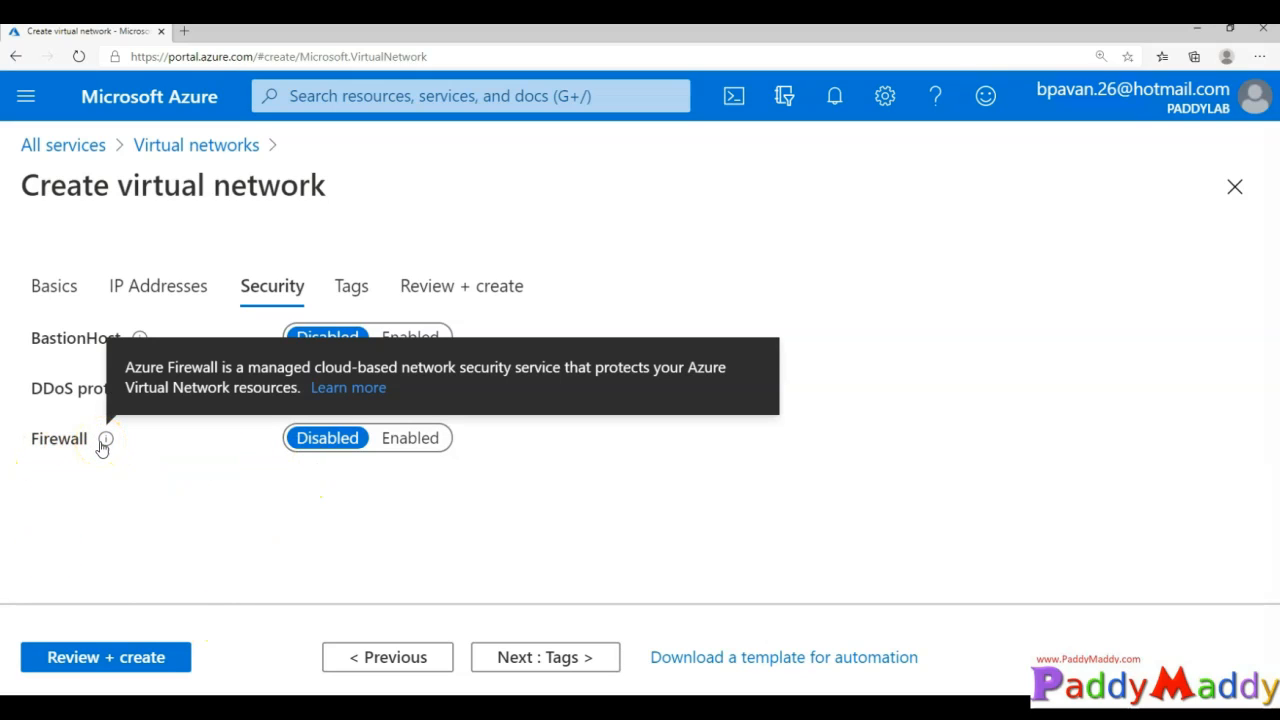
pyautogui.click(412, 440)
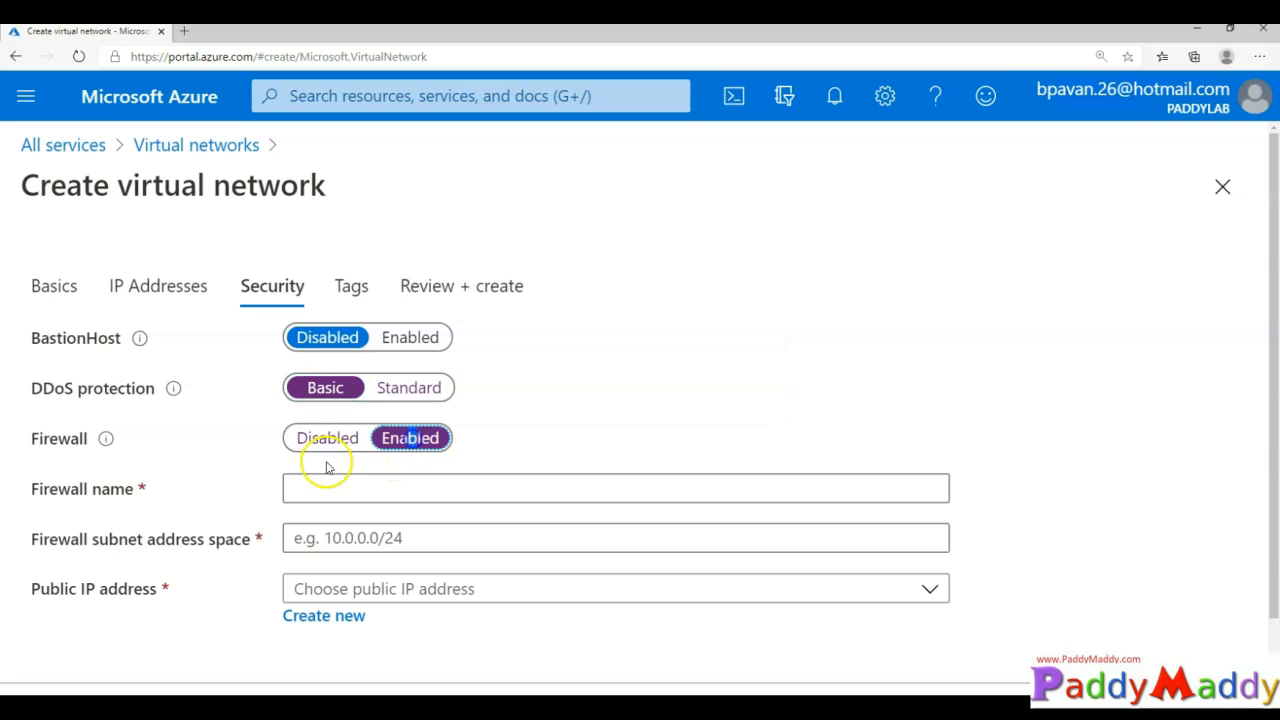
pyautogui.scroll(-1, 140, 585)
pyautogui.click(339, 419)
pyautogui.click(337, 468)
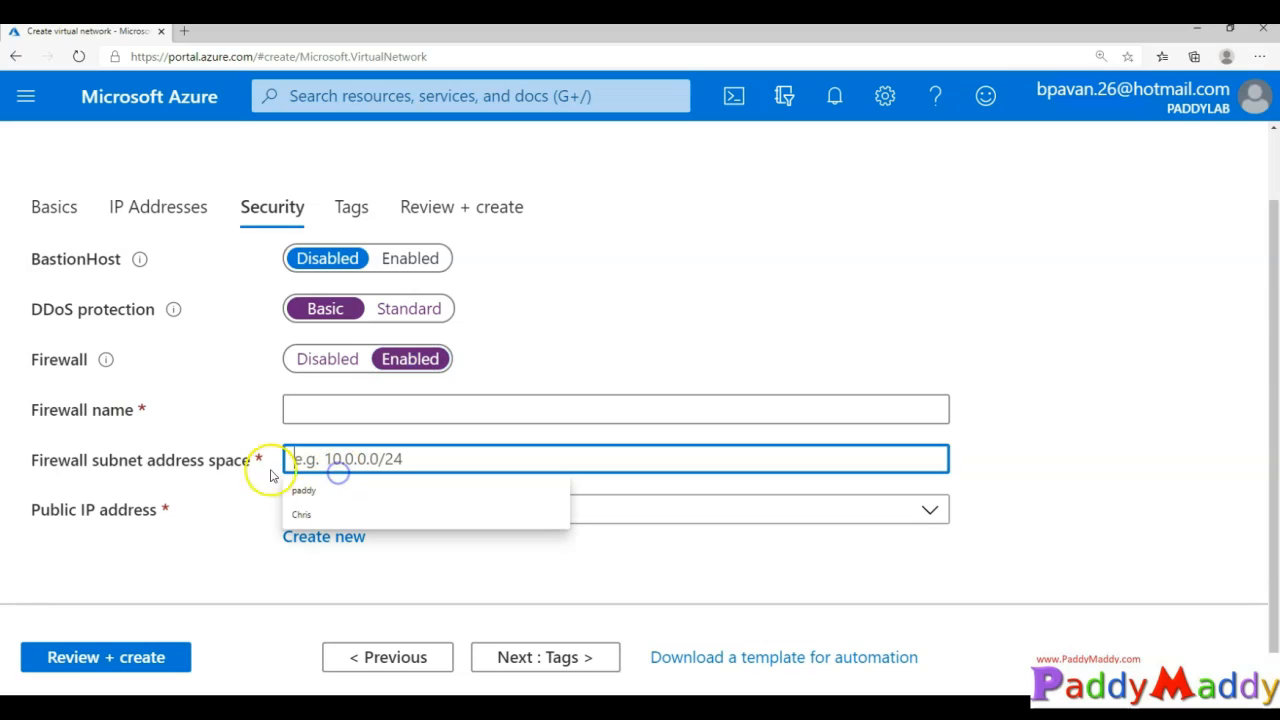
pyautogui.click(187, 510)
pyautogui.click(425, 510)
pyautogui.click(189, 543)
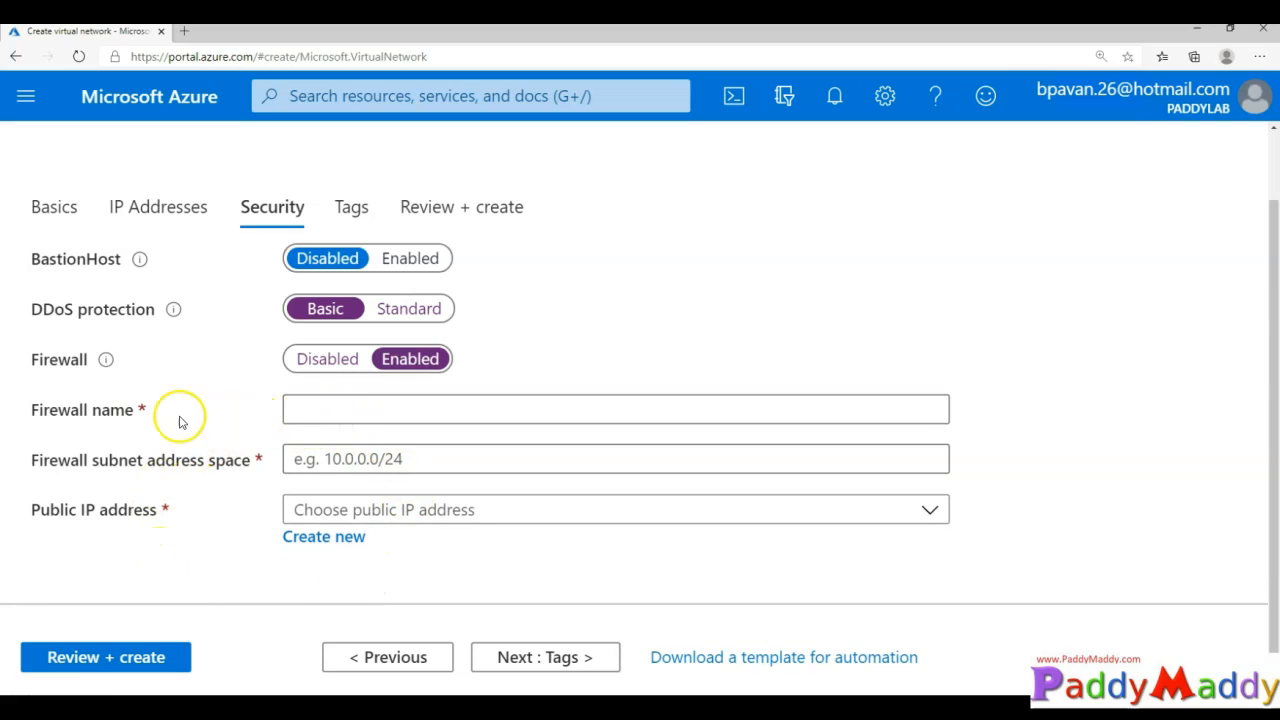
pyautogui.click(325, 359)
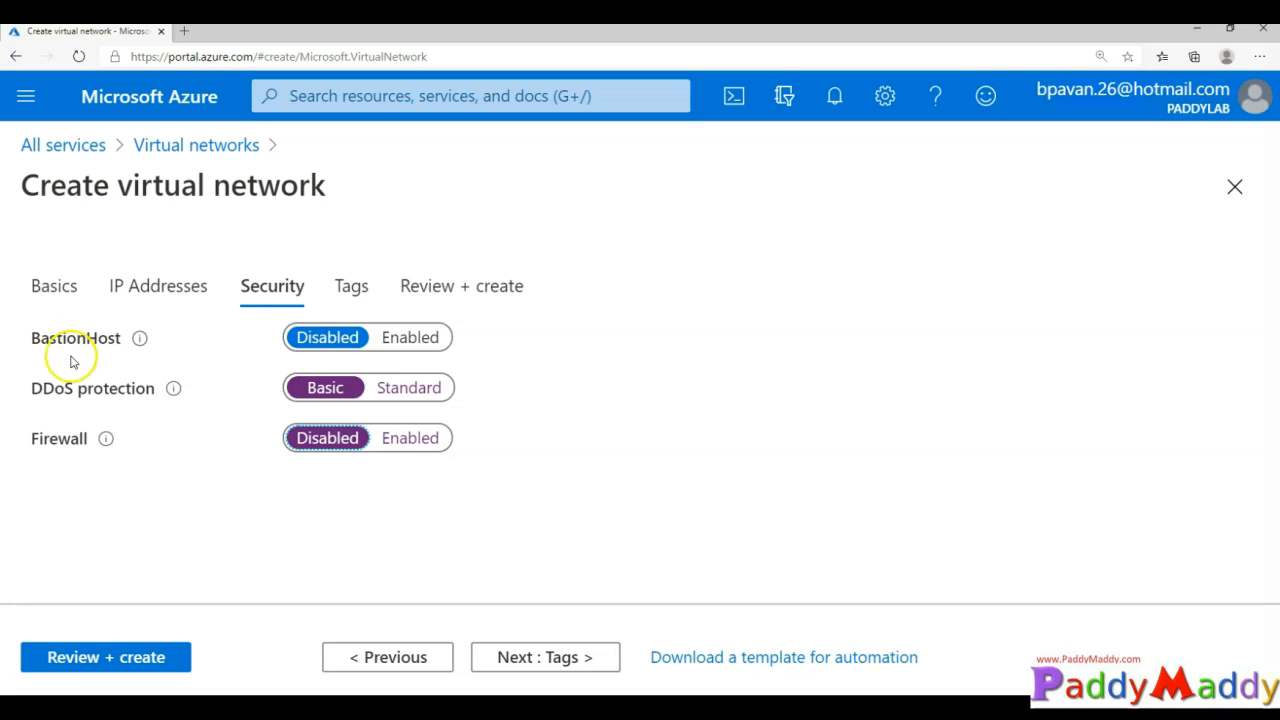
# - Proceed from the security settings to the virtual network's tags
pyautogui.moveTo(118, 187); pyautogui.dragTo(380, 183)
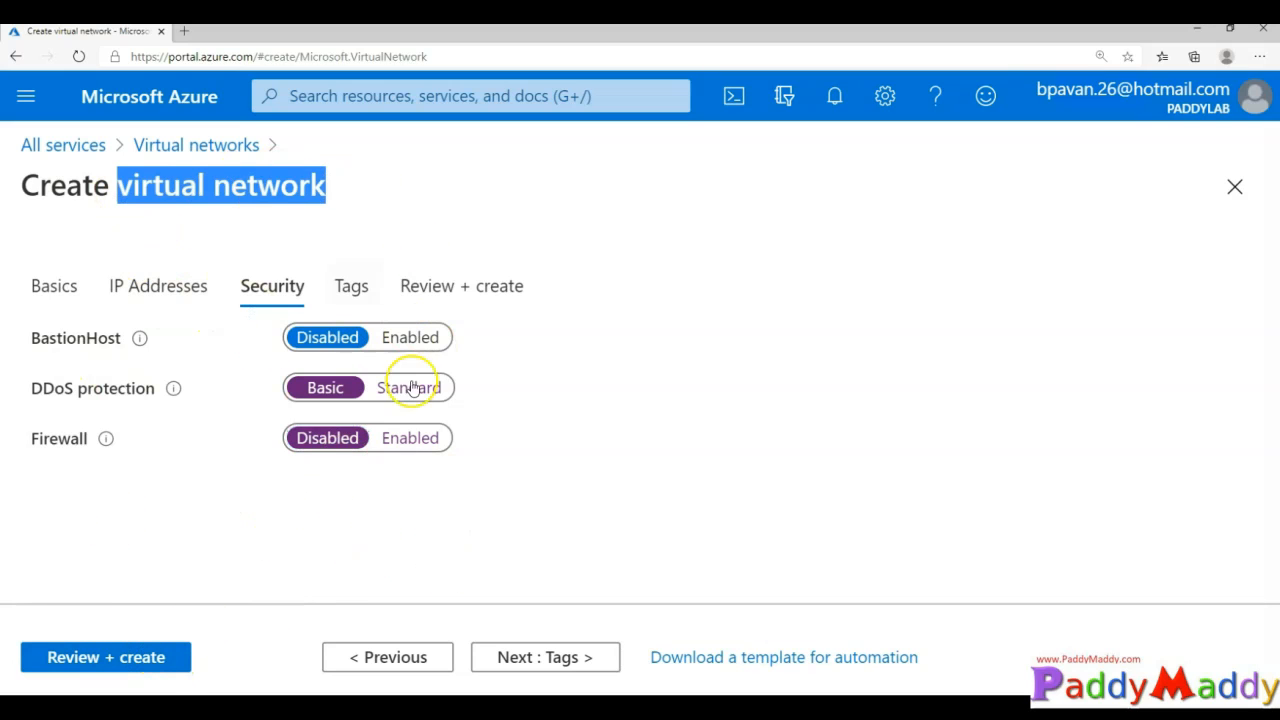
pyautogui.click(543, 657)
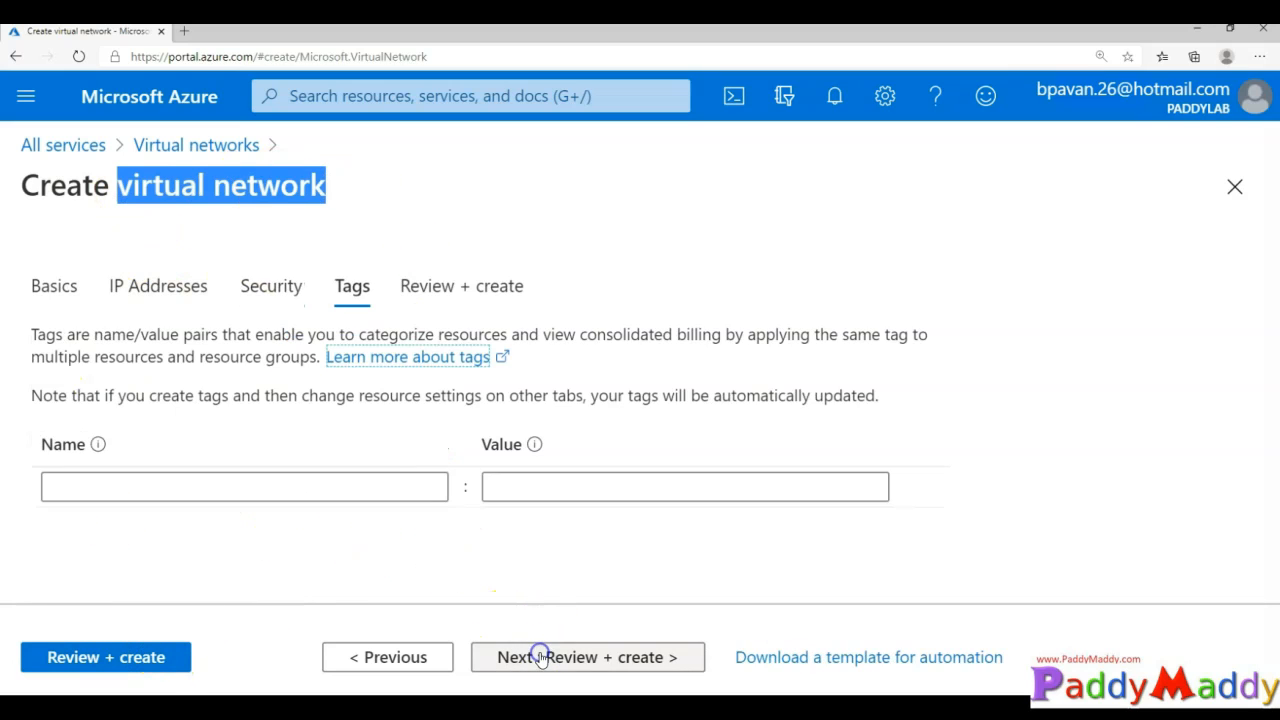
# - Add a tag whose name and value are both Sub-New-Billing-SQLWEbApp-HR
pyautogui.click(279, 485)
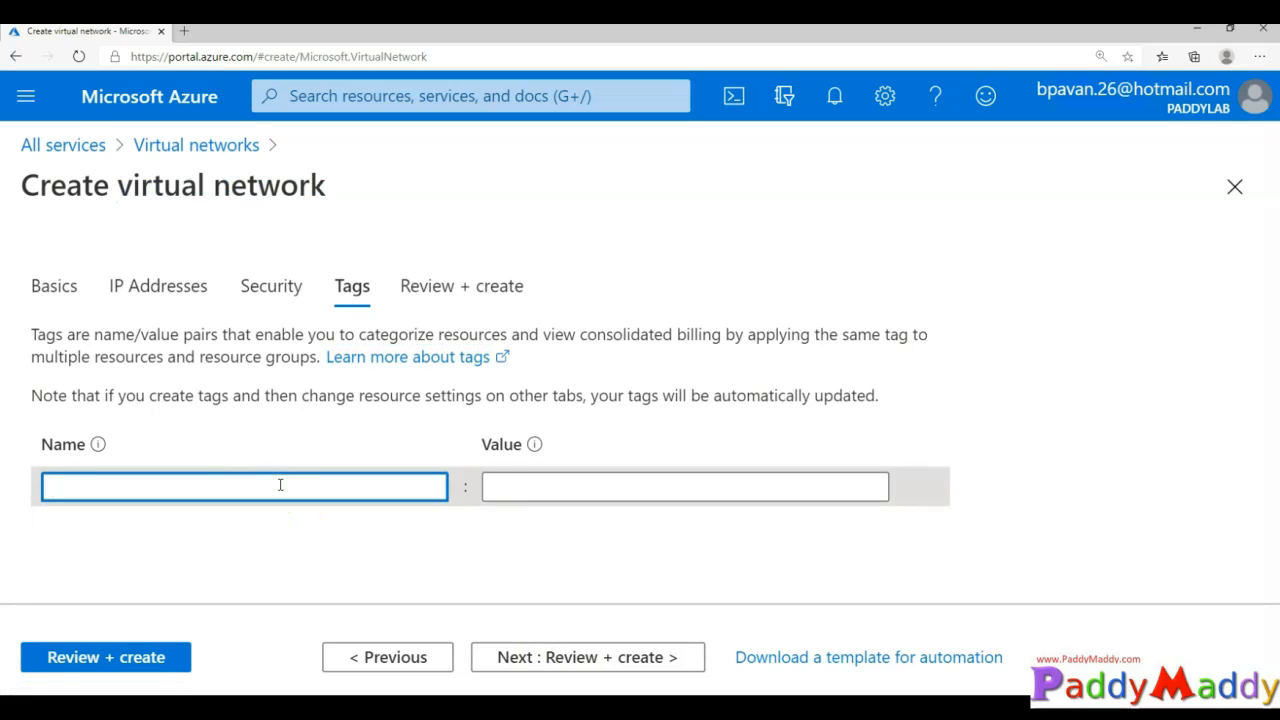
pyautogui.click(115, 355)
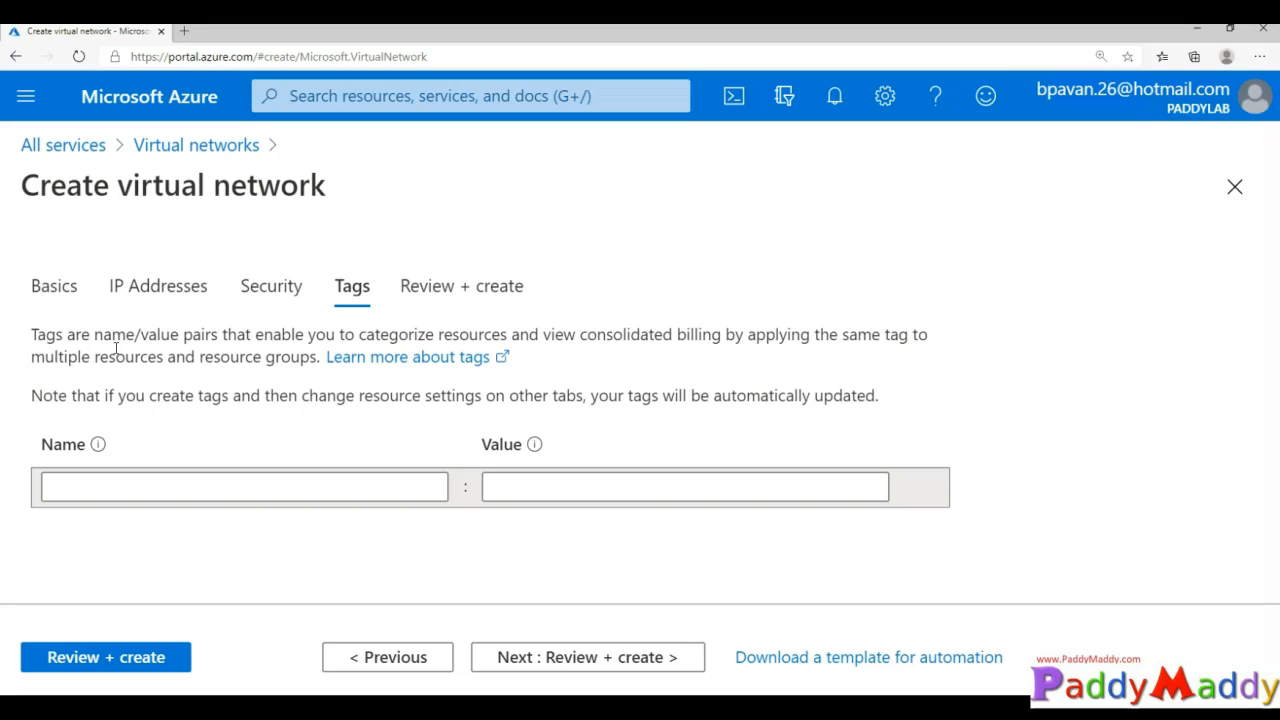
pyautogui.click(126, 489)
pyautogui.write('Sub-New-Billing-SQLWEbApp-HR')
pyautogui.write('Sub-New-Billing-SQLWEbApp-HR')
pyautogui.hotkey('ctrl', 'a')
pyautogui.write('Sub-New-Billing-SQLWEbApp-HR')
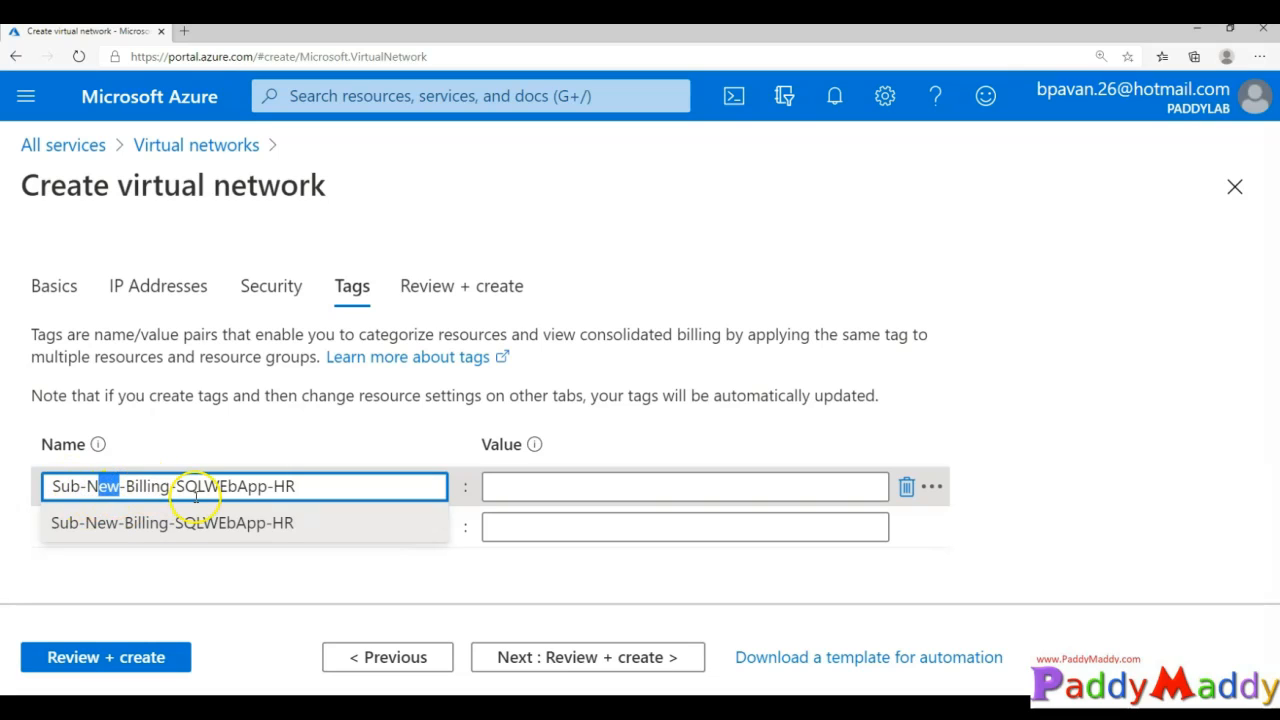
pyautogui.moveTo(199, 490); pyautogui.dragTo(265, 488)
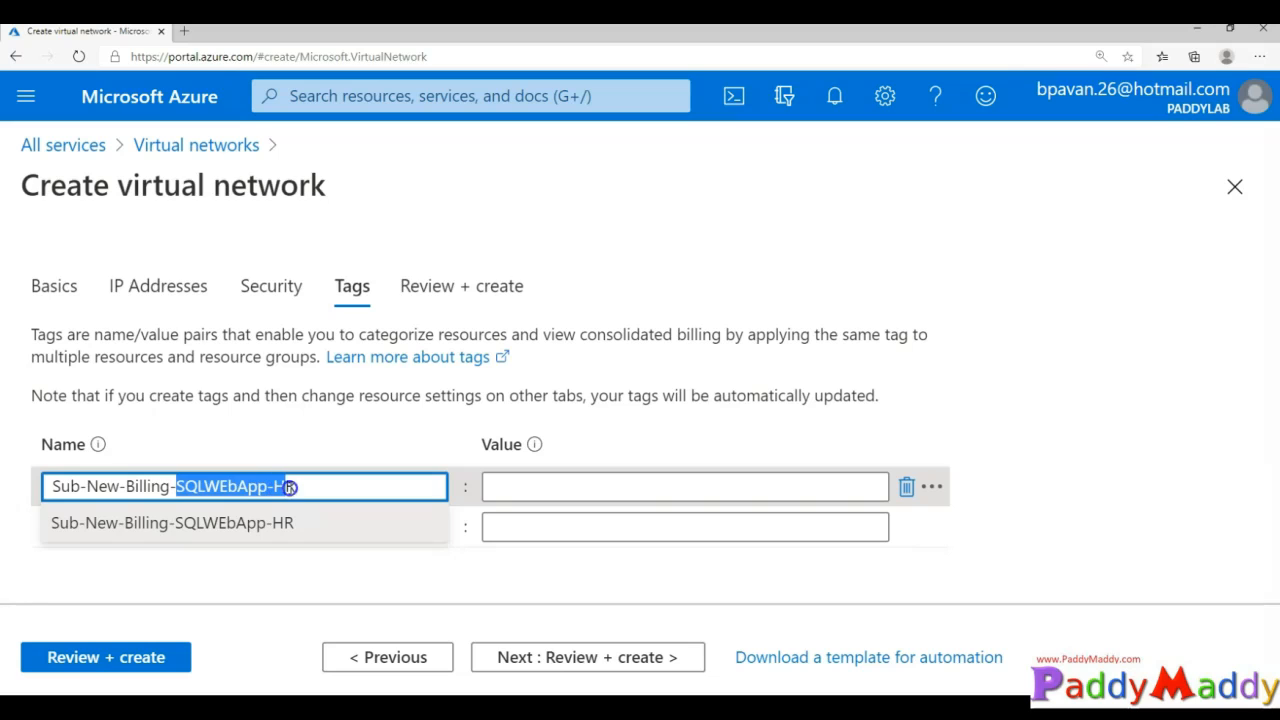
pyautogui.click(520, 489)
pyautogui.write('Sub-New-Billing-SQLWEbApp-HR')
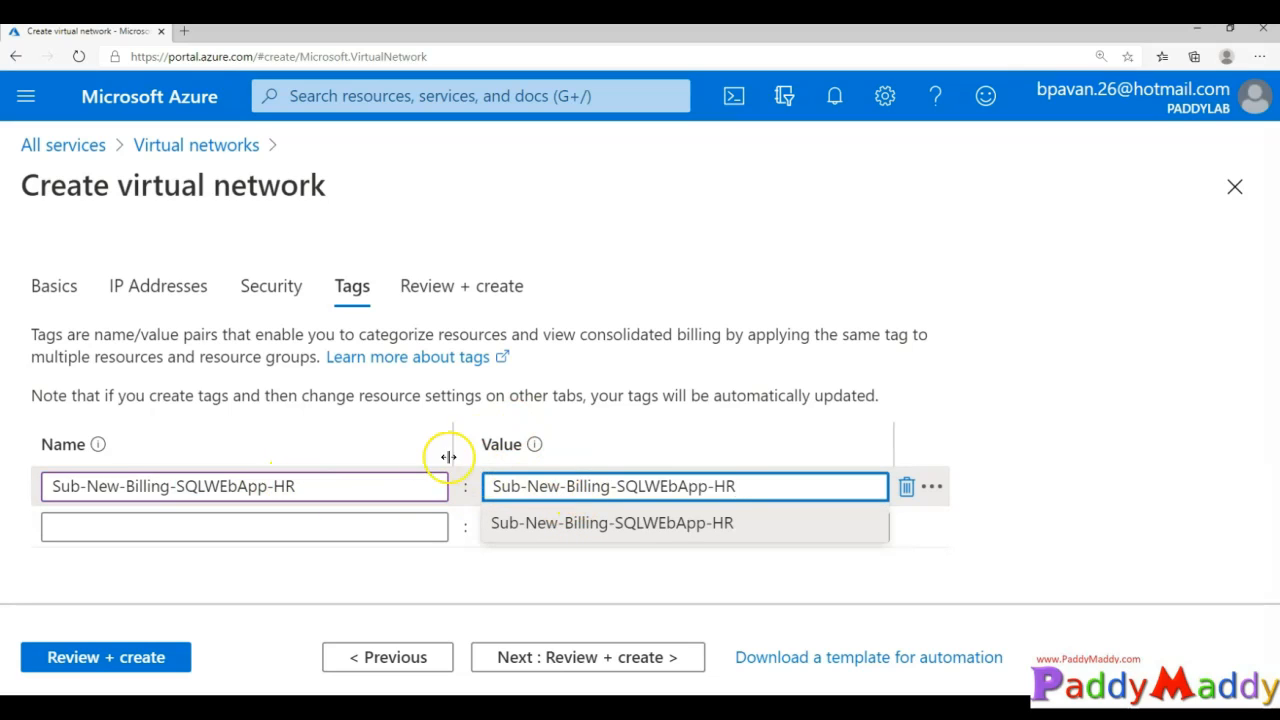
pyautogui.click(1102, 520)
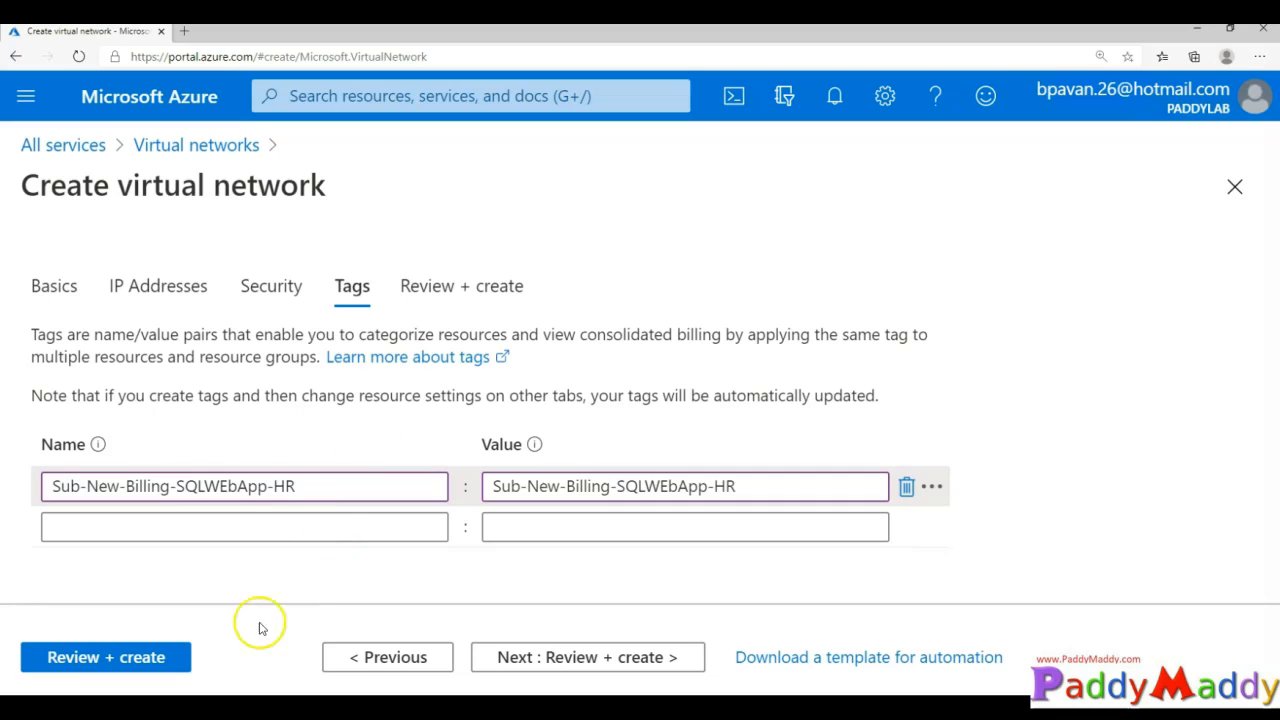
# - Validate the virtual network configuration, review its summary, and create the virtual network
pyautogui.click(104, 660)
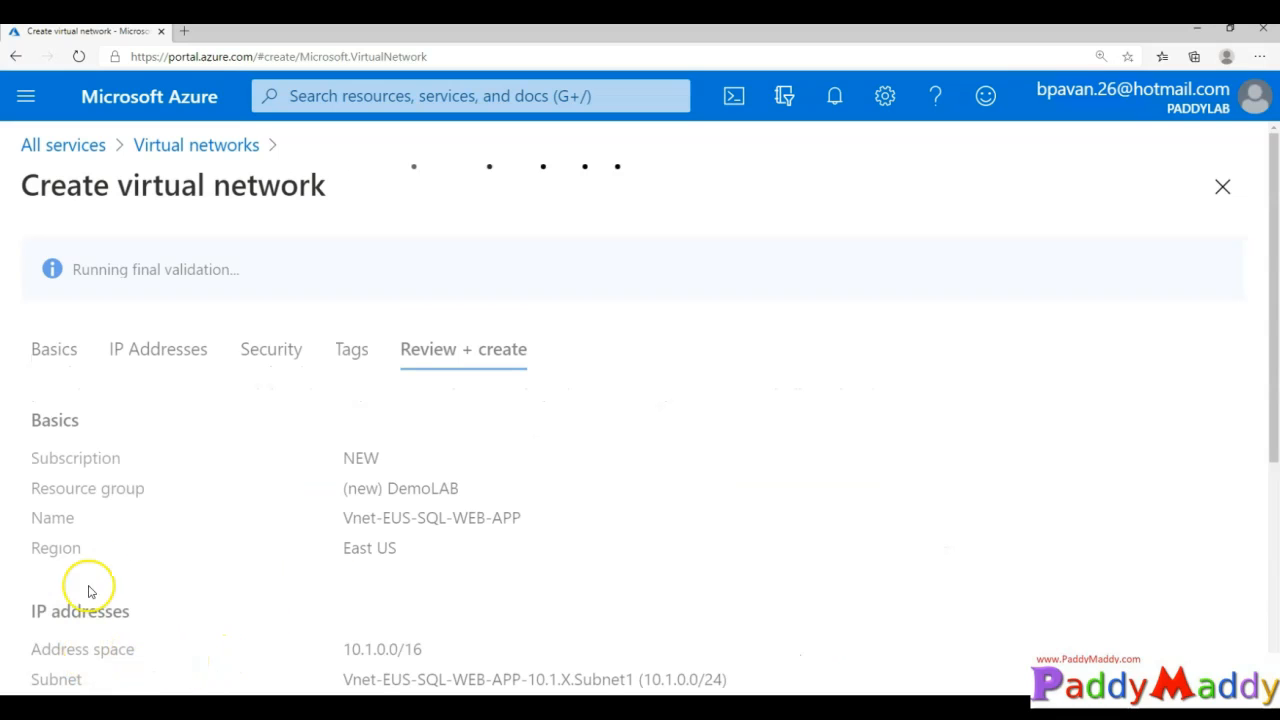
pyautogui.scroll(-3, 429, 586)
pyautogui.click(94, 656)
pyautogui.scroll(-3, 422, 444)
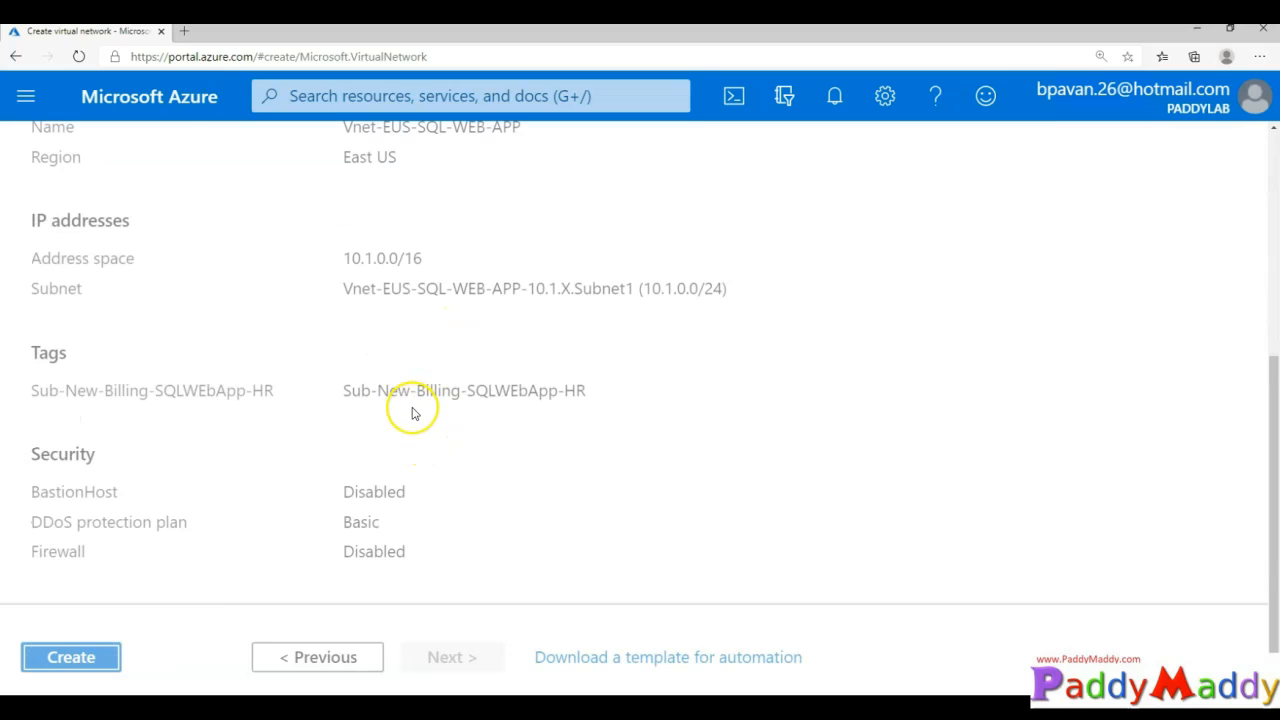
pyautogui.click(76, 658)
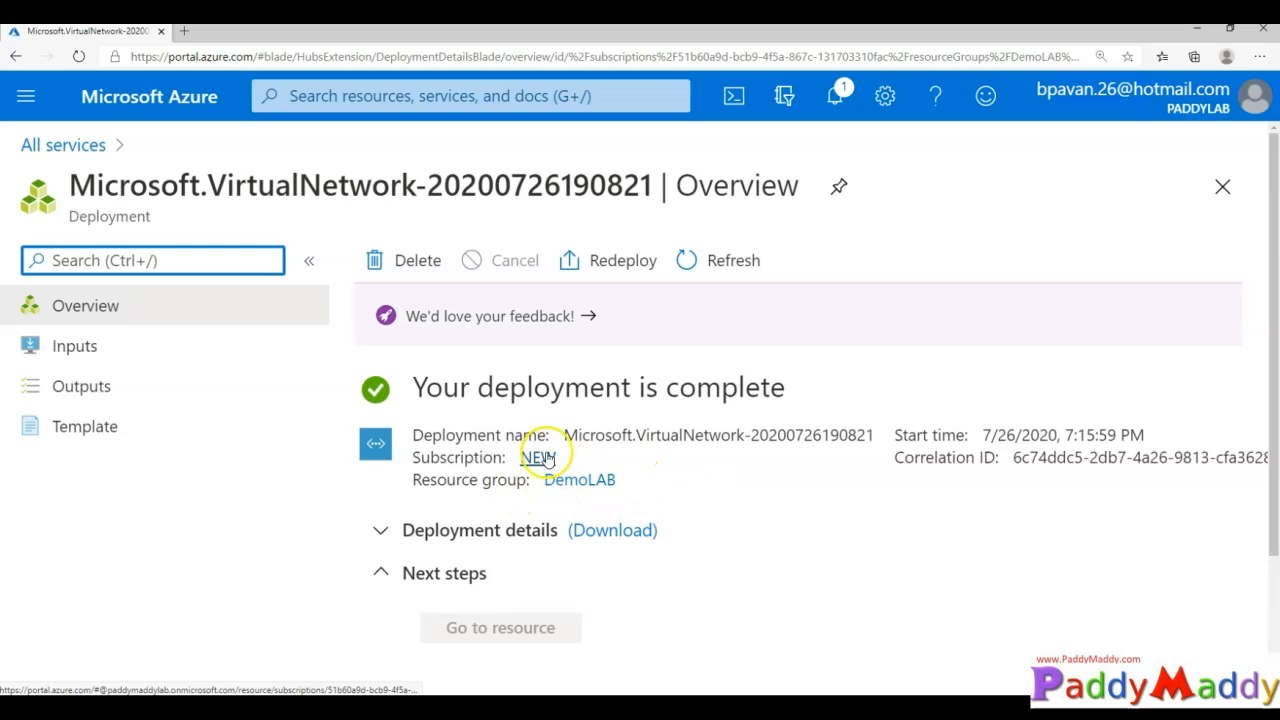
# - Expand the deployment details to check the deployed resource's type and status
pyautogui.scroll(-2, 823, 566)
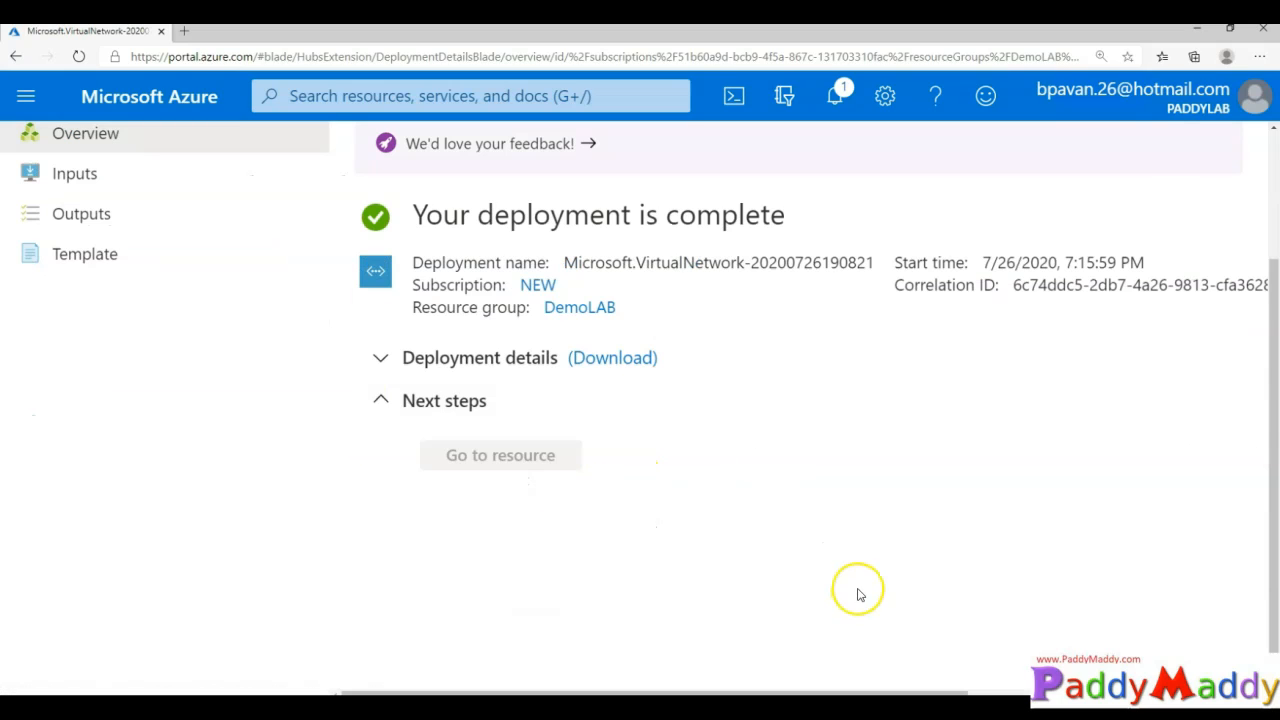
pyautogui.click(372, 360)
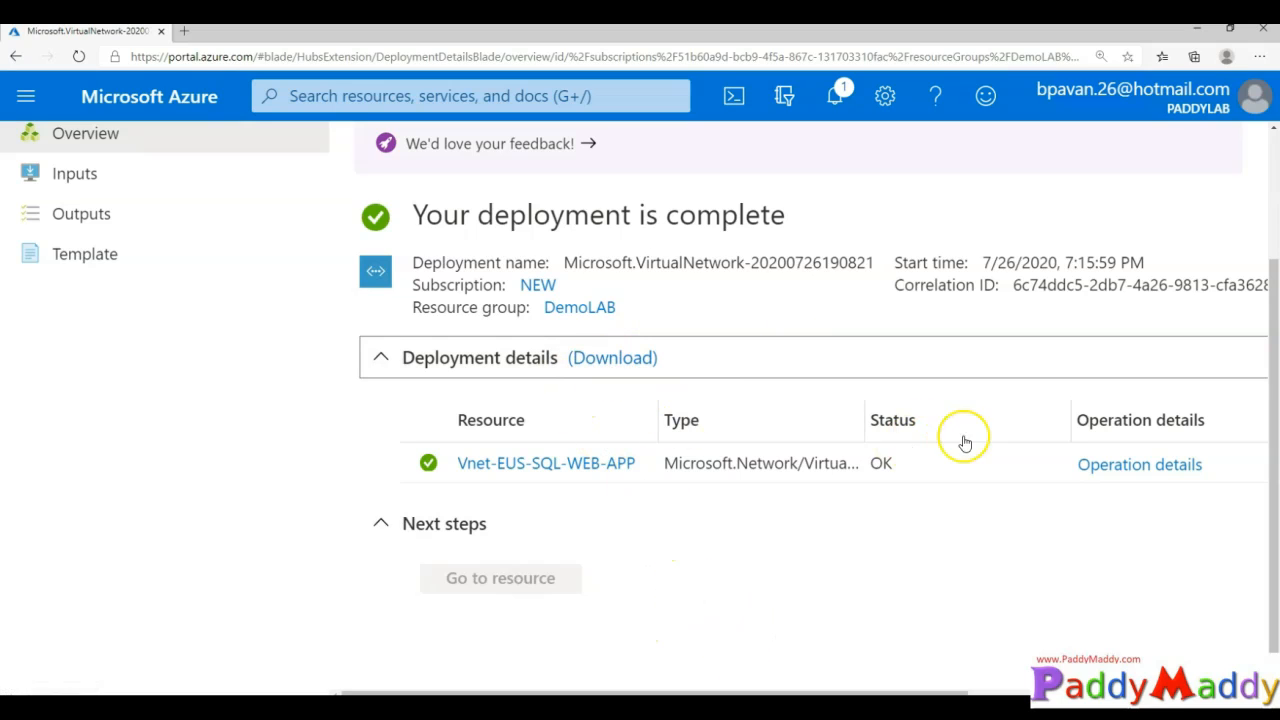
pyautogui.scroll(2, 760, 450)
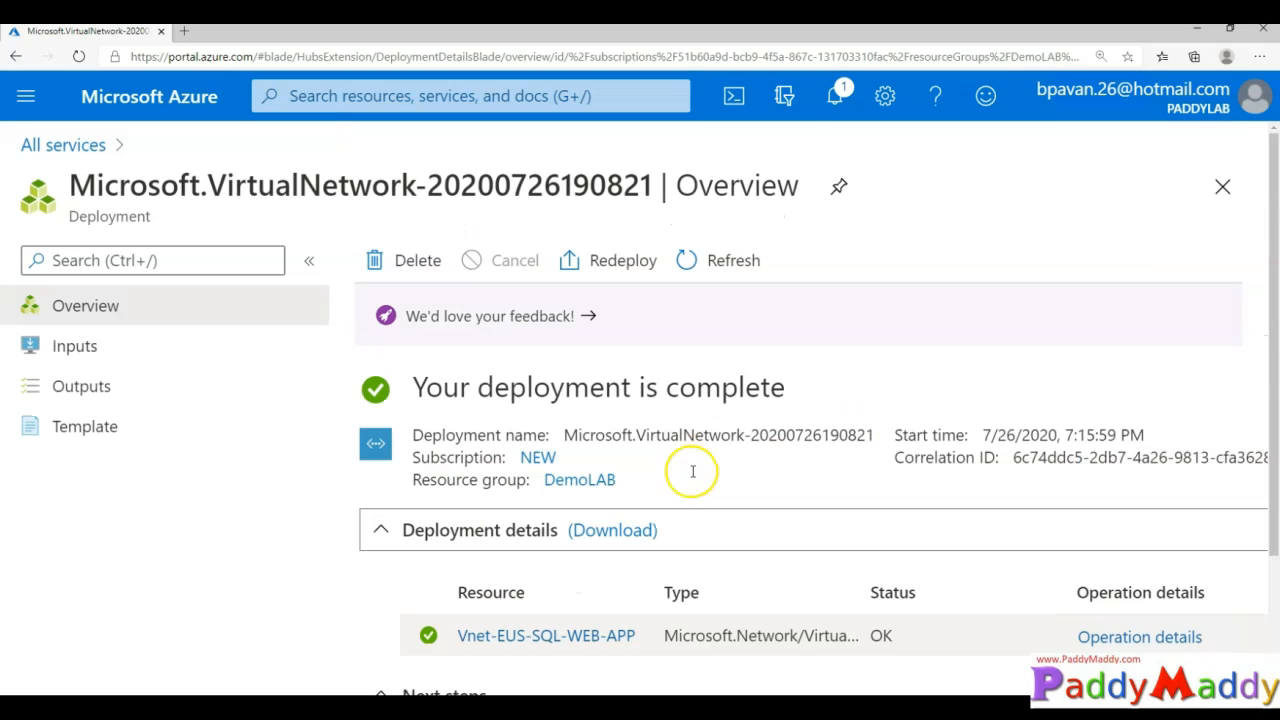
# - Open Vnet-EUS-SQL-WEB-APP from the list of virtual networks and look over its overview
pyautogui.click(26, 106)
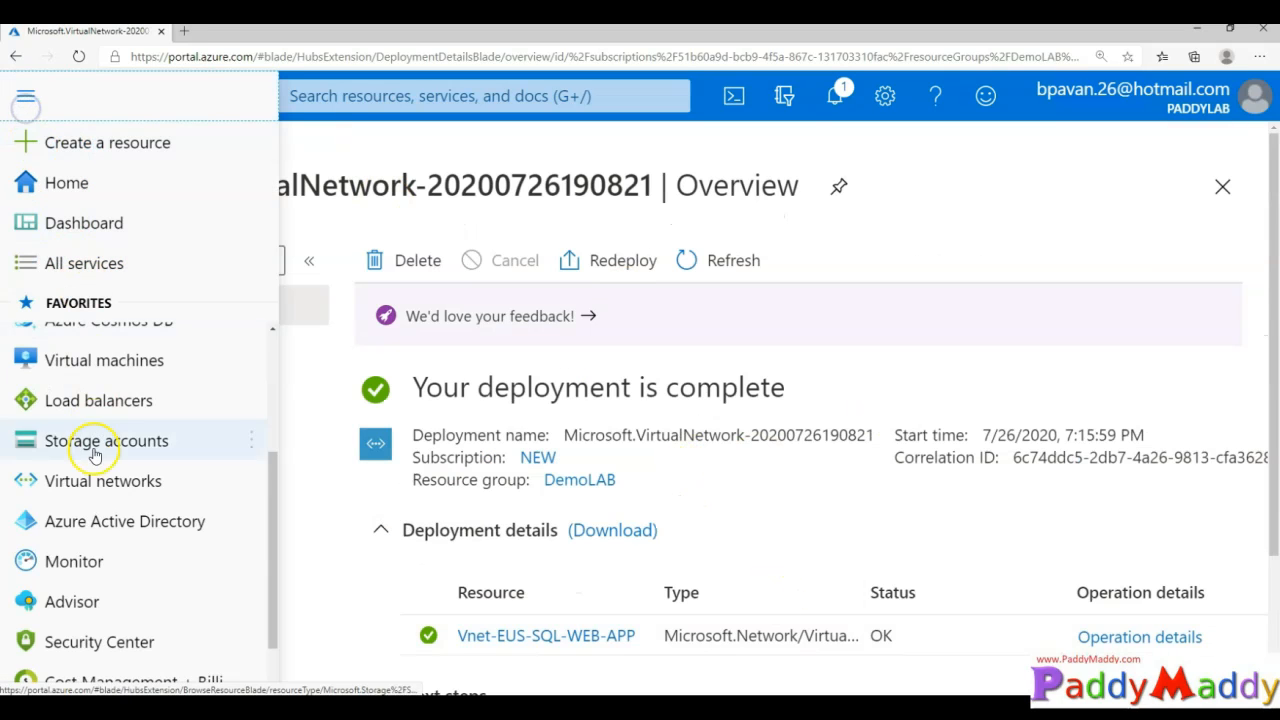
pyautogui.click(88, 482)
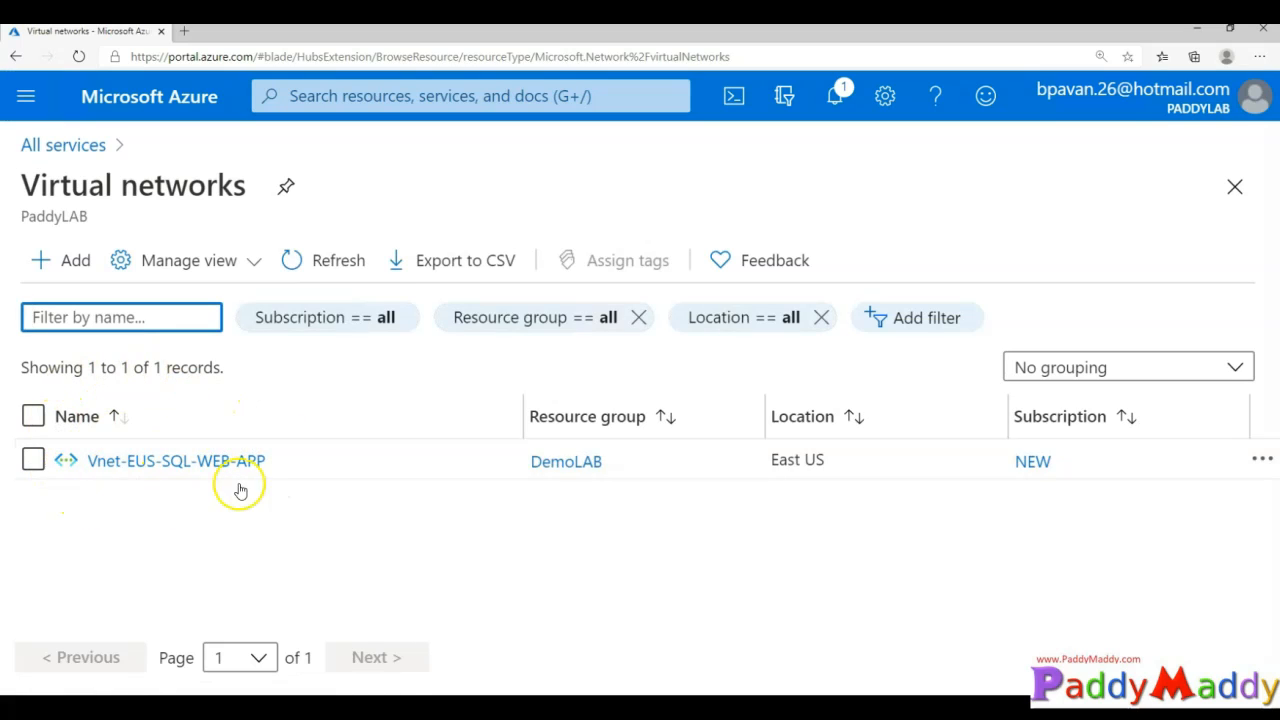
pyautogui.click(189, 463)
pyautogui.scroll(-4, 686, 591)
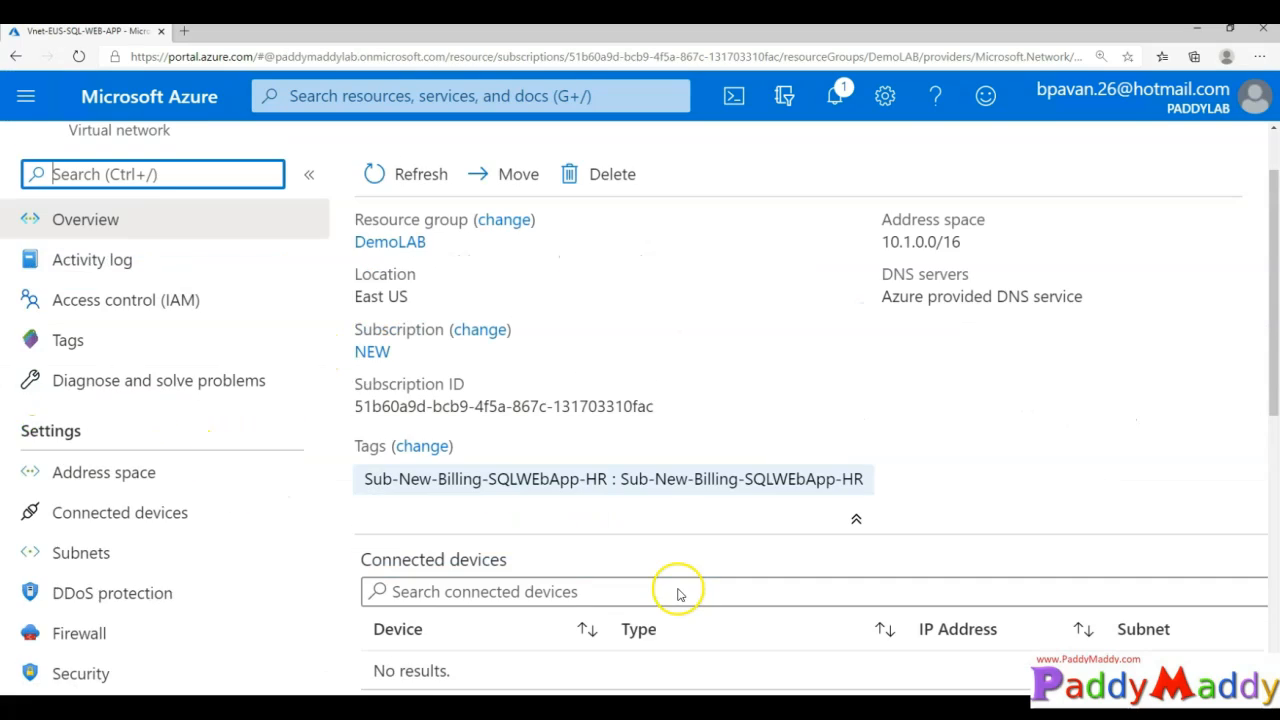
pyautogui.scroll(3, 686, 580)
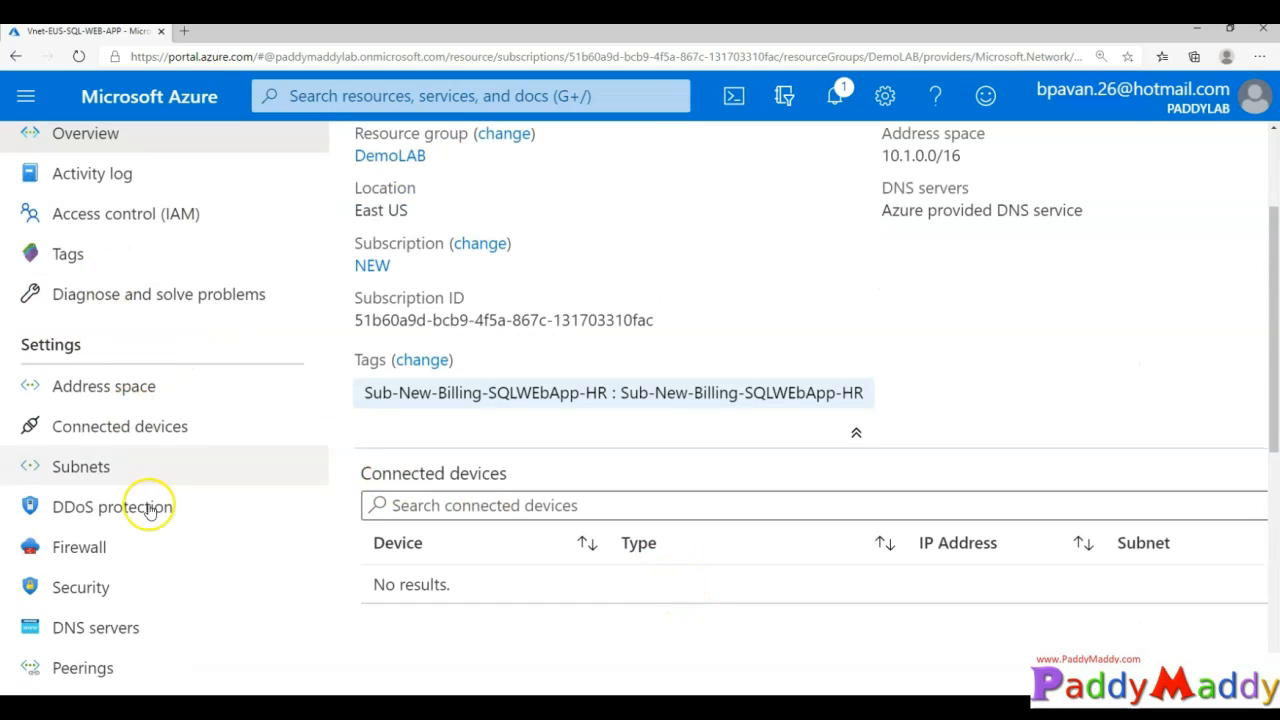
# - Examine the virtual network's address space and its subnet list, widening the list's Name column
pyautogui.click(92, 390)
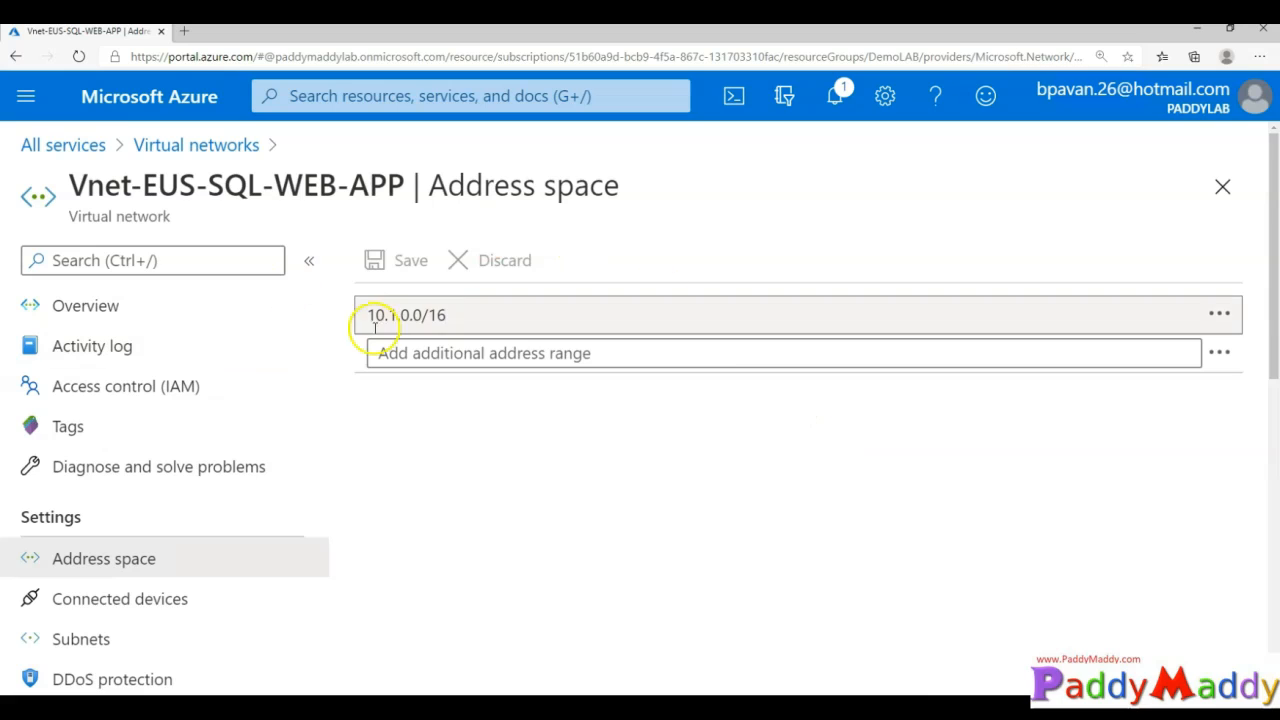
pyautogui.click(383, 322)
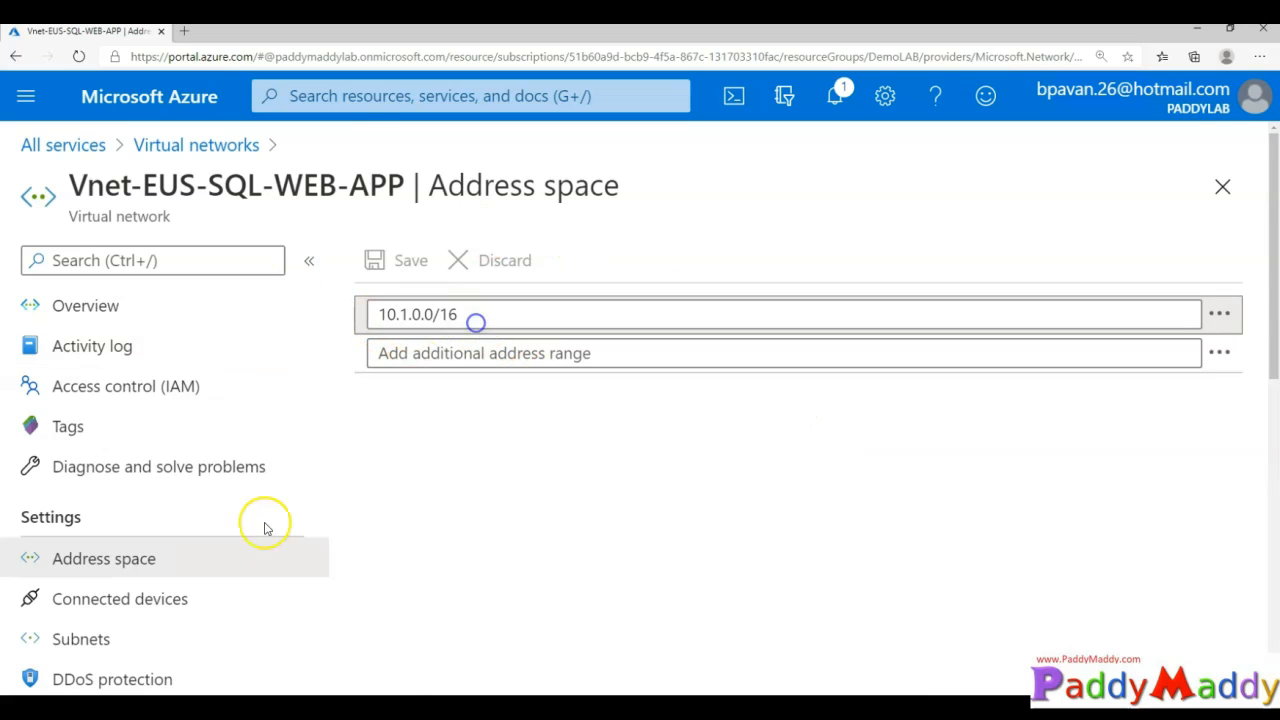
pyautogui.scroll(-2, 160, 611)
pyautogui.click(88, 478)
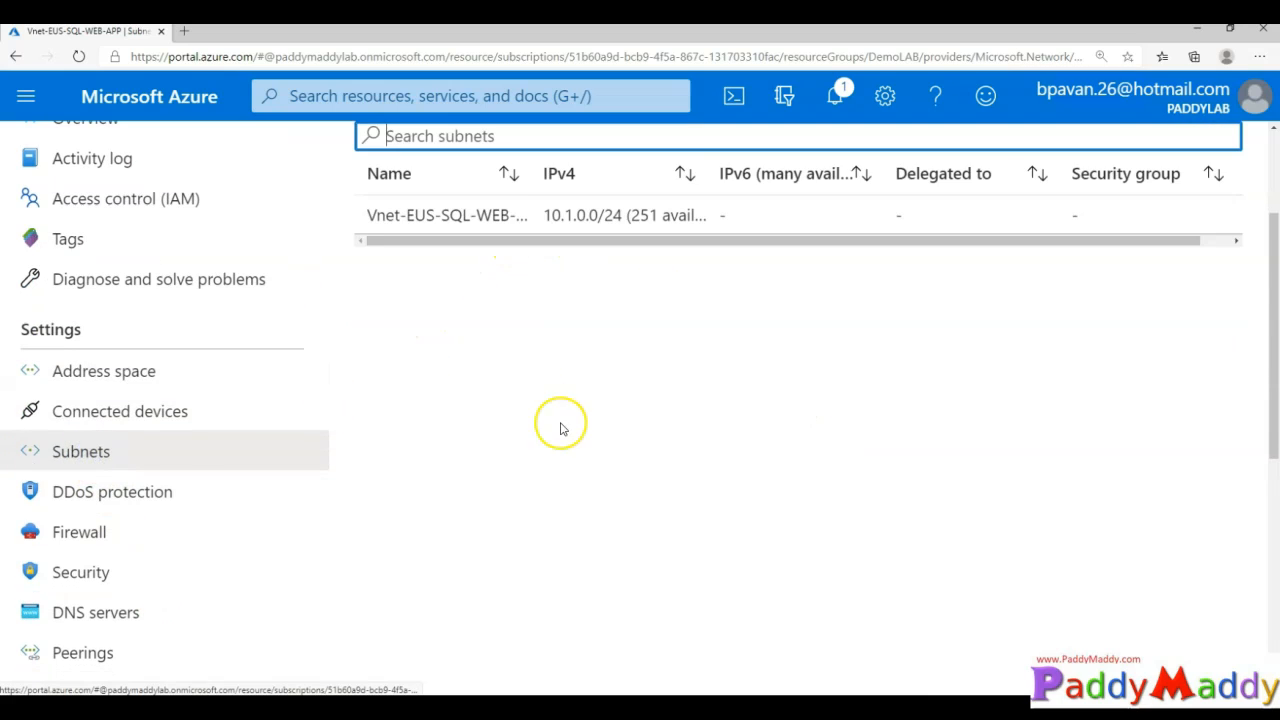
pyautogui.scroll(2, 560, 430)
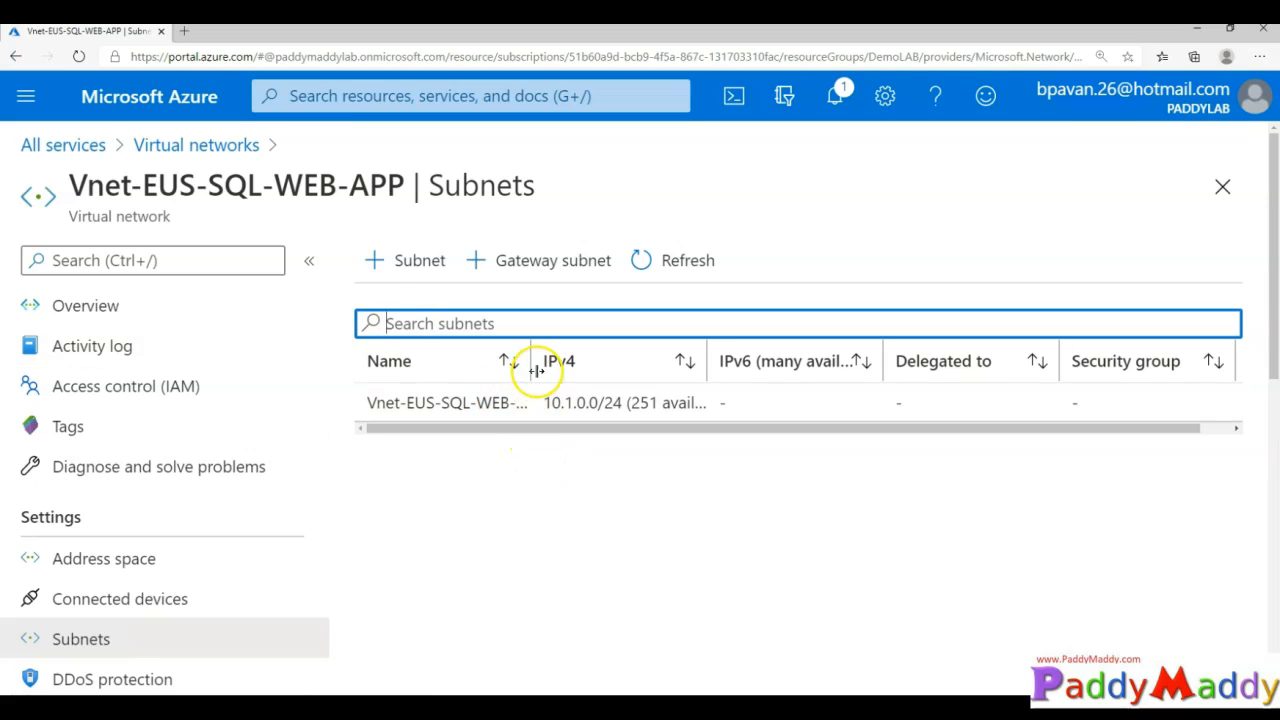
pyautogui.moveTo(535, 364); pyautogui.dragTo(598, 364)
# - Start a new subnet in Vnet-EUS-SQL-WEB-APP and name it Subnet2
pyautogui.click(406, 273)
pyautogui.scroll(-3, 1049, 563)
pyautogui.scroll(5, 1137, 543)
pyautogui.click(887, 258)
pyautogui.click(886, 258)
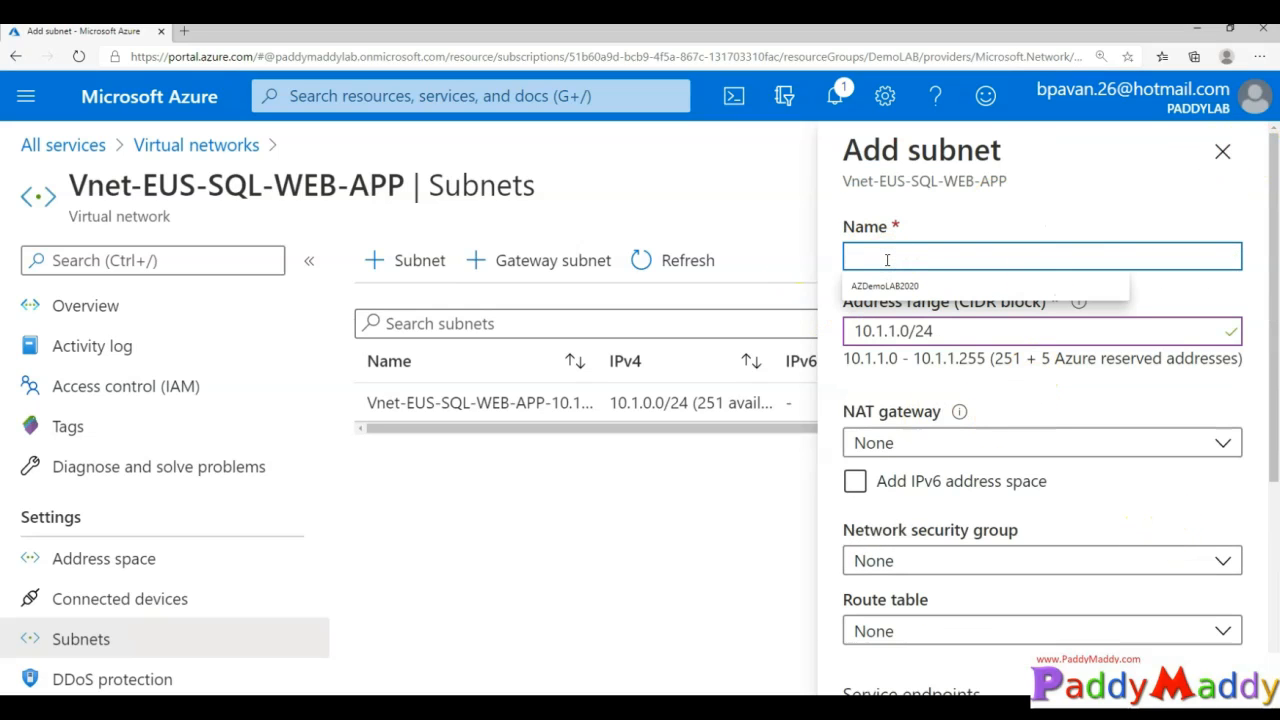
pyautogui.write('Subnet2')
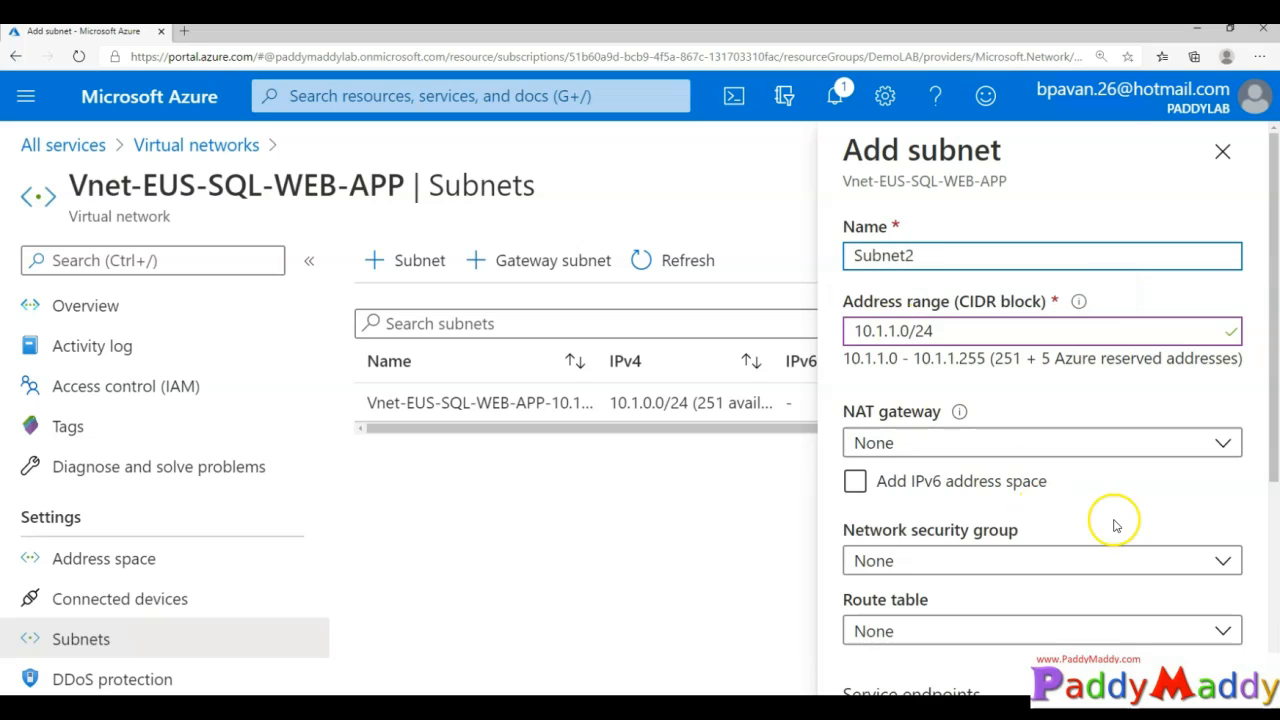
# - Inspect the NAT gateway choices for Subnet2, keep None, and add the subnet with address range 10.1.1.0/24
pyautogui.scroll(-3, 1116, 526)
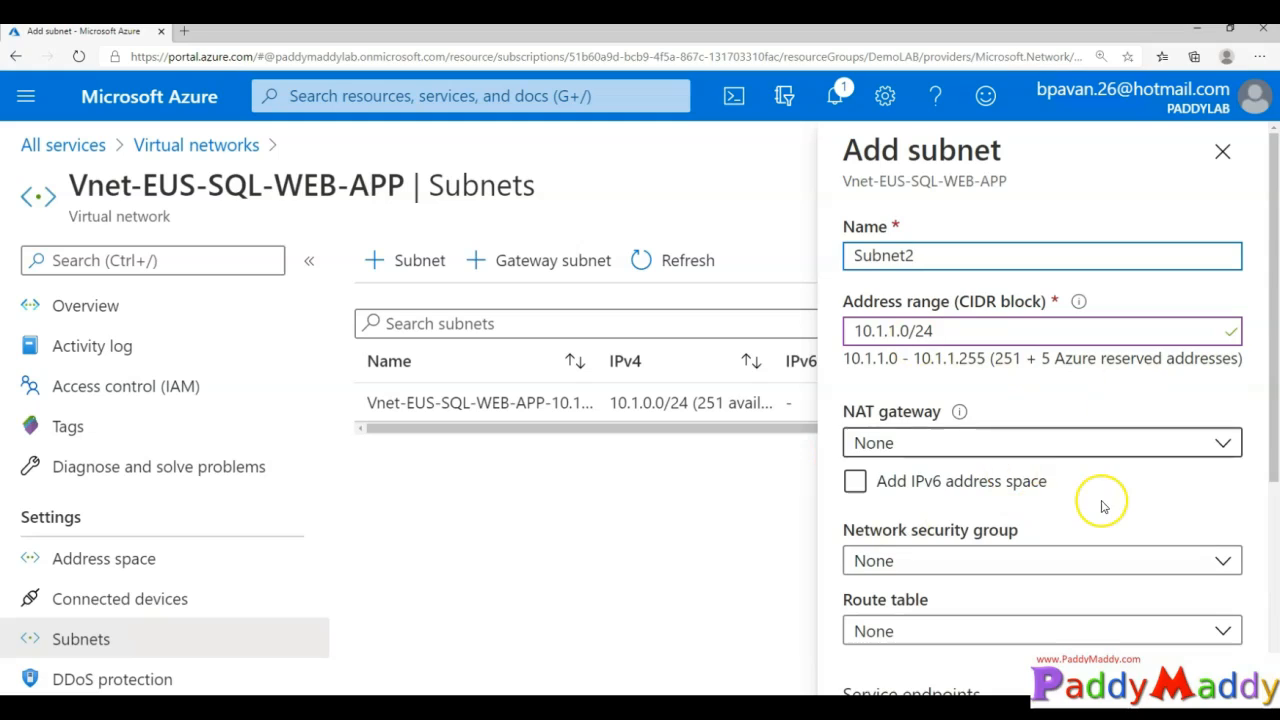
pyautogui.scroll(-3, 1100, 510)
pyautogui.scroll(3, 1100, 514)
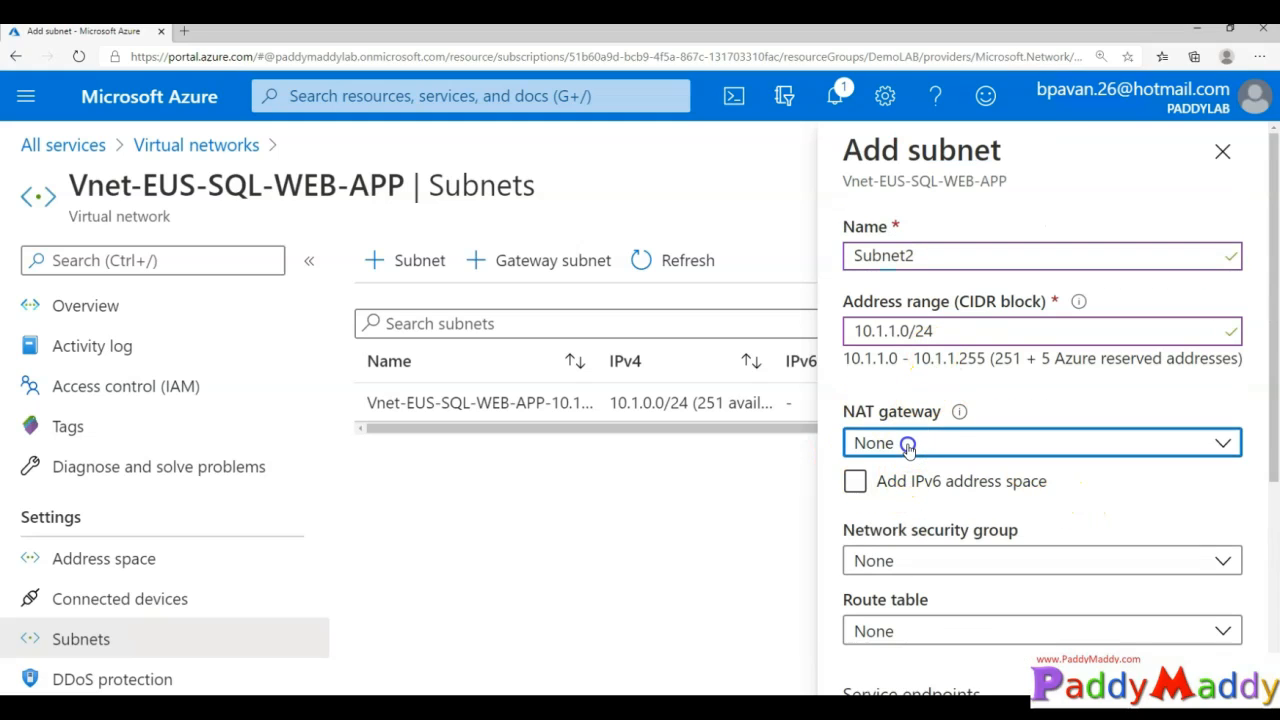
pyautogui.click(906, 443)
pyautogui.click(1118, 432)
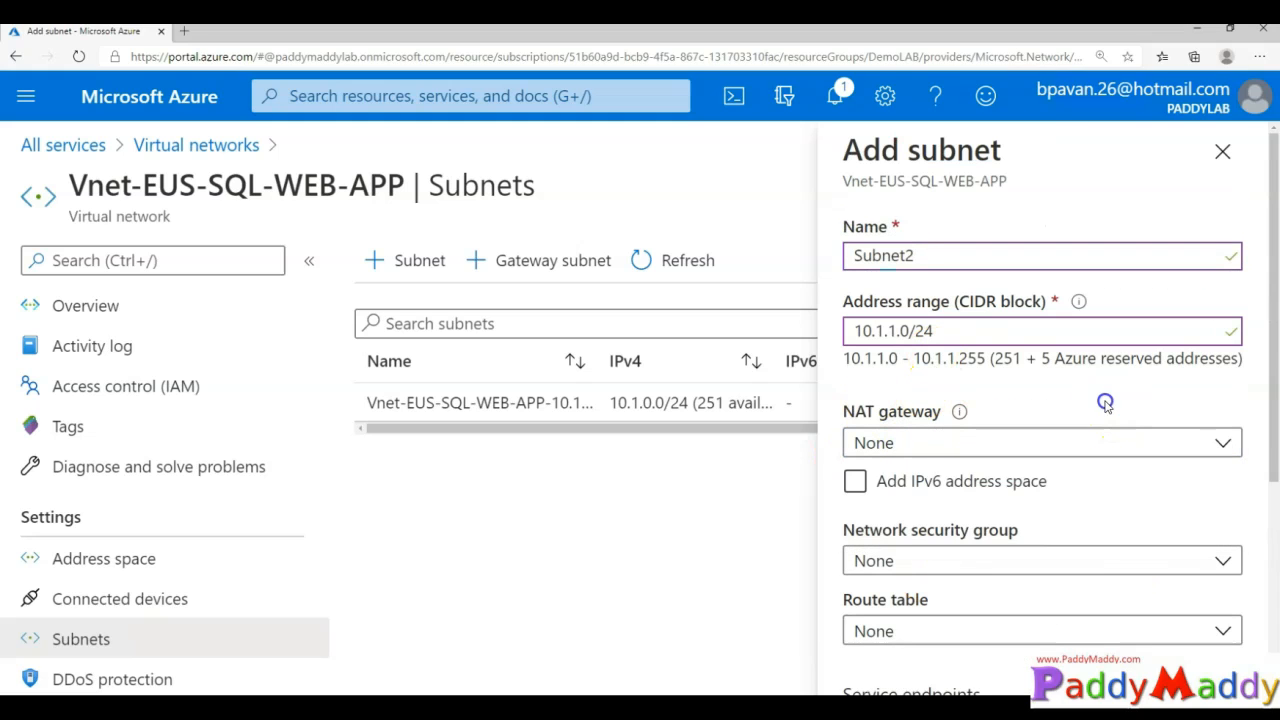
pyautogui.scroll(-3, 890, 630)
pyautogui.click(876, 662)
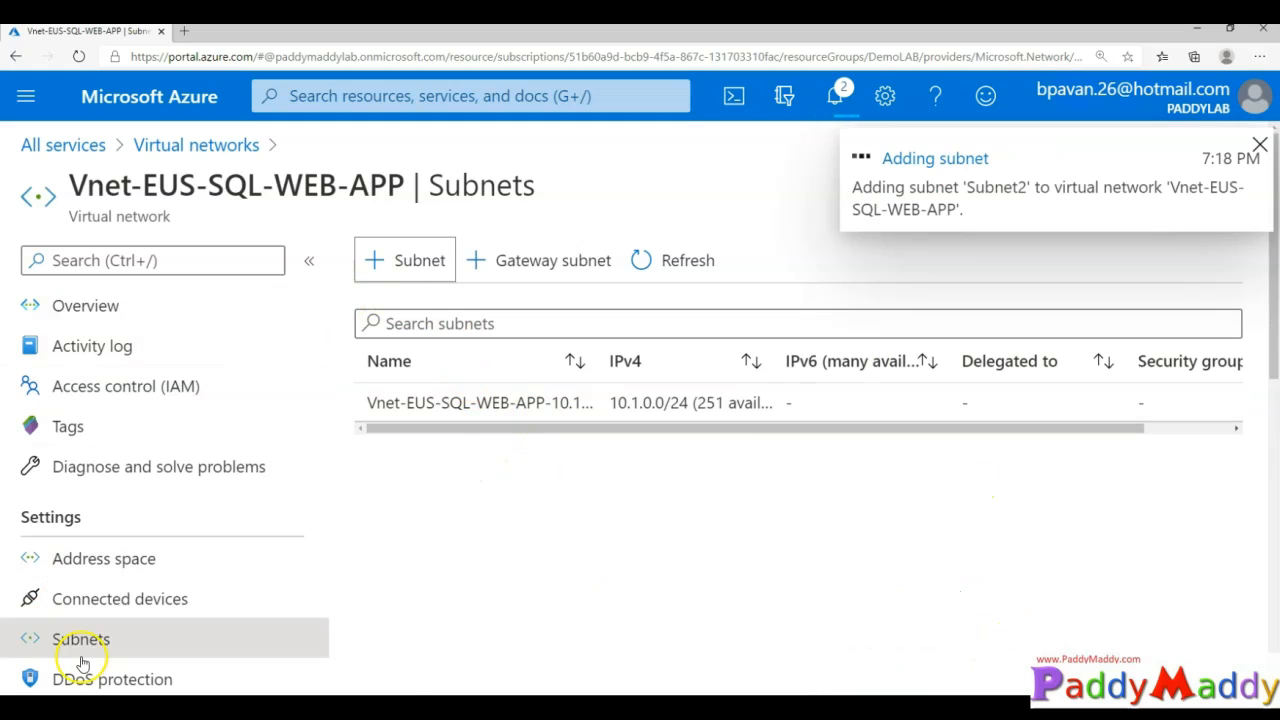
# - Check the subnet list for the entry and address range of Subnet2
pyautogui.scroll(-2, 125, 535)
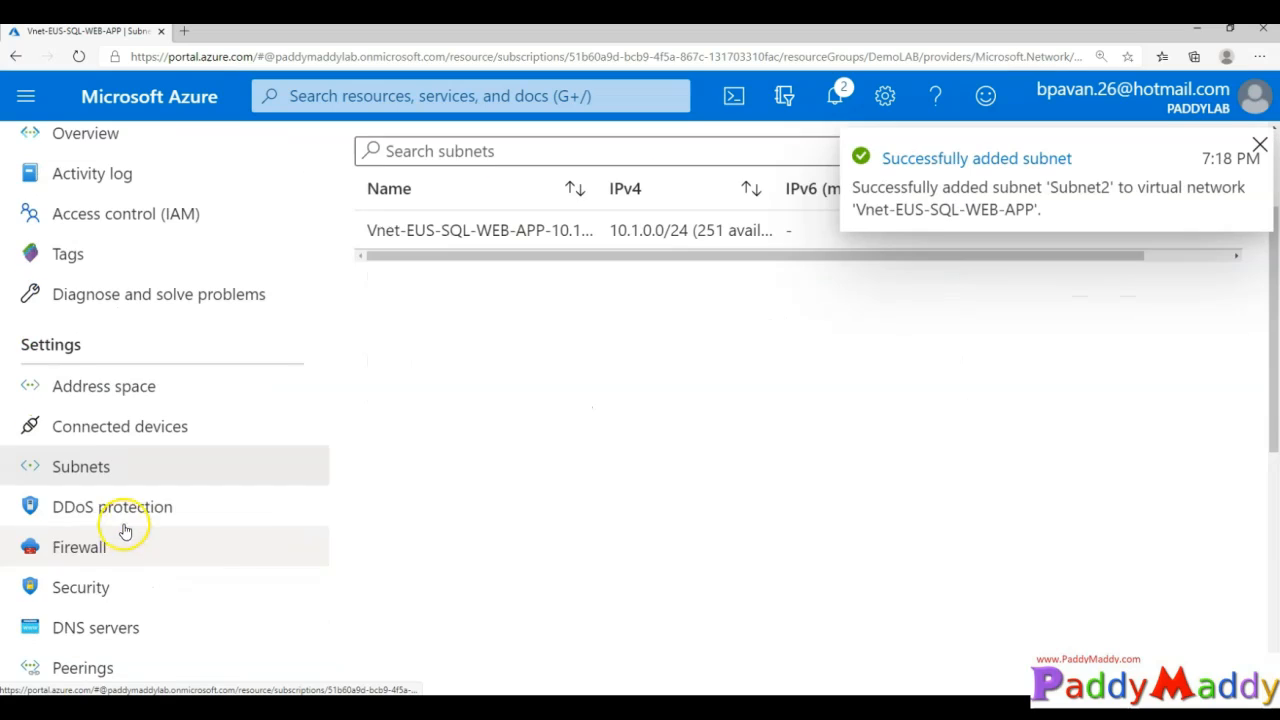
pyautogui.scroll(1, 465, 450)
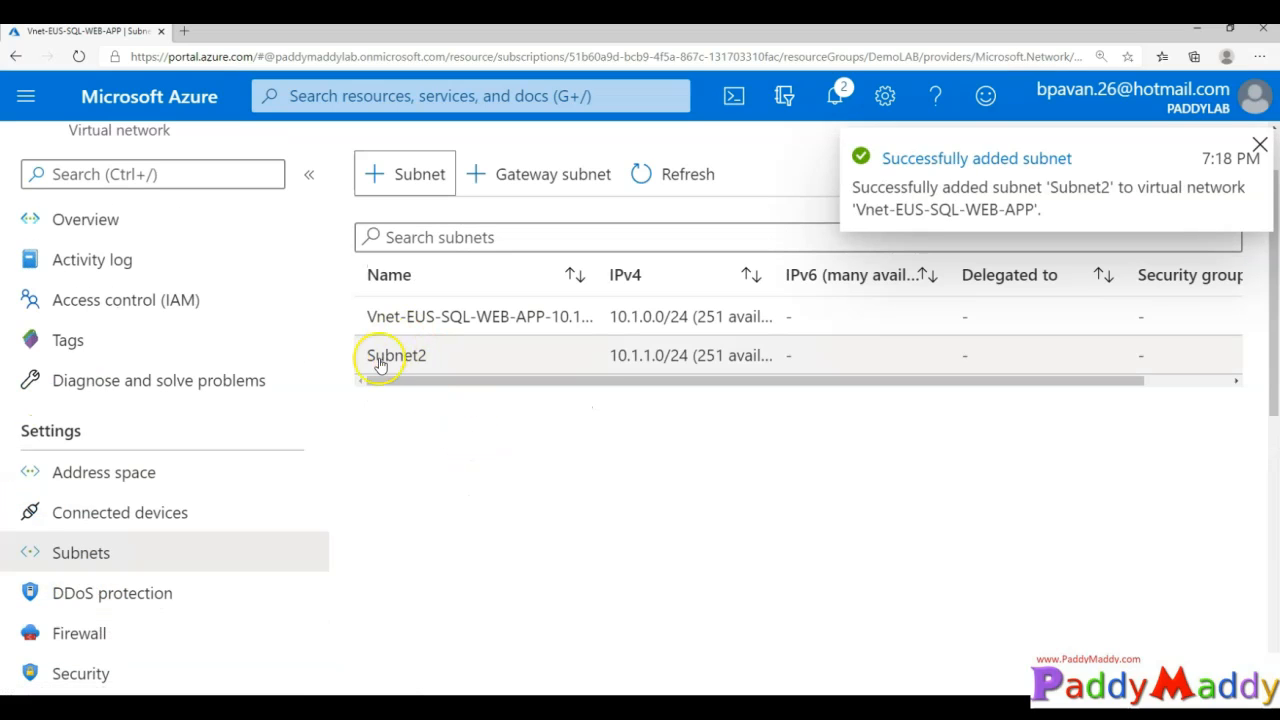
pyautogui.moveTo(556, 381); pyautogui.dragTo(273, 421)
# - Try Standard DDoS protection on the existing virtual network and switch back to Basic
pyautogui.click(108, 593)
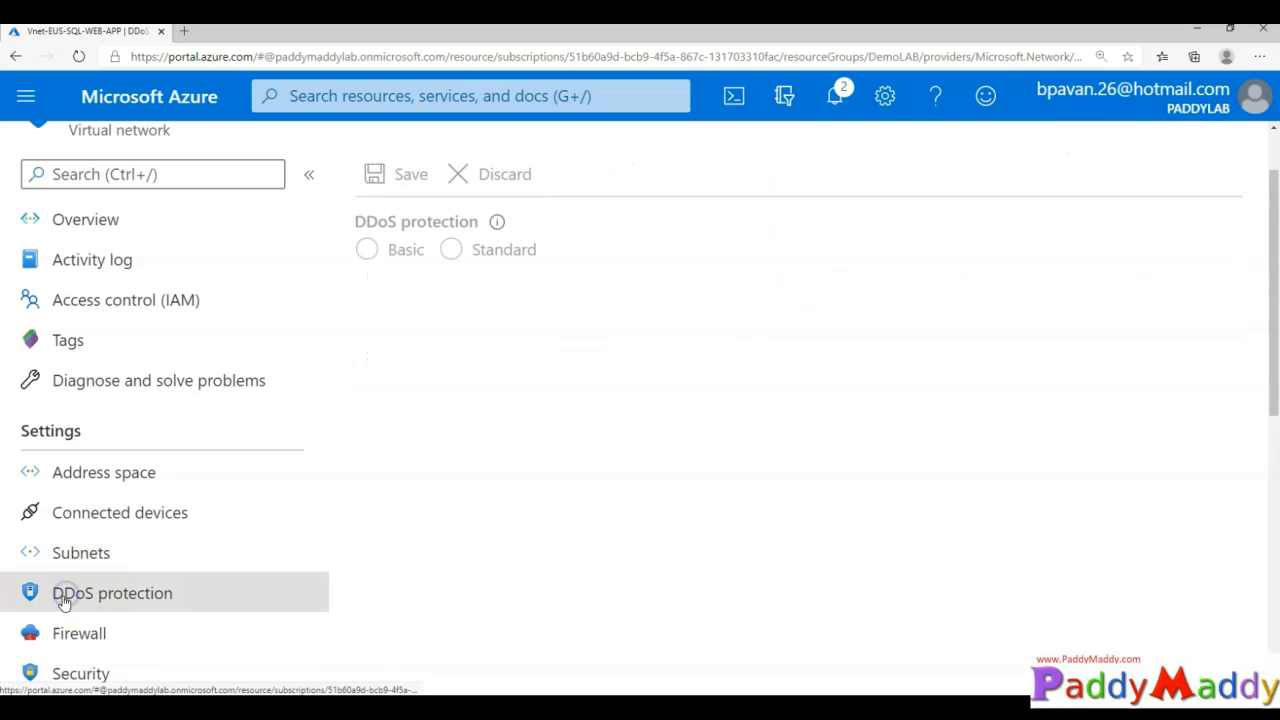
pyautogui.click(451, 249)
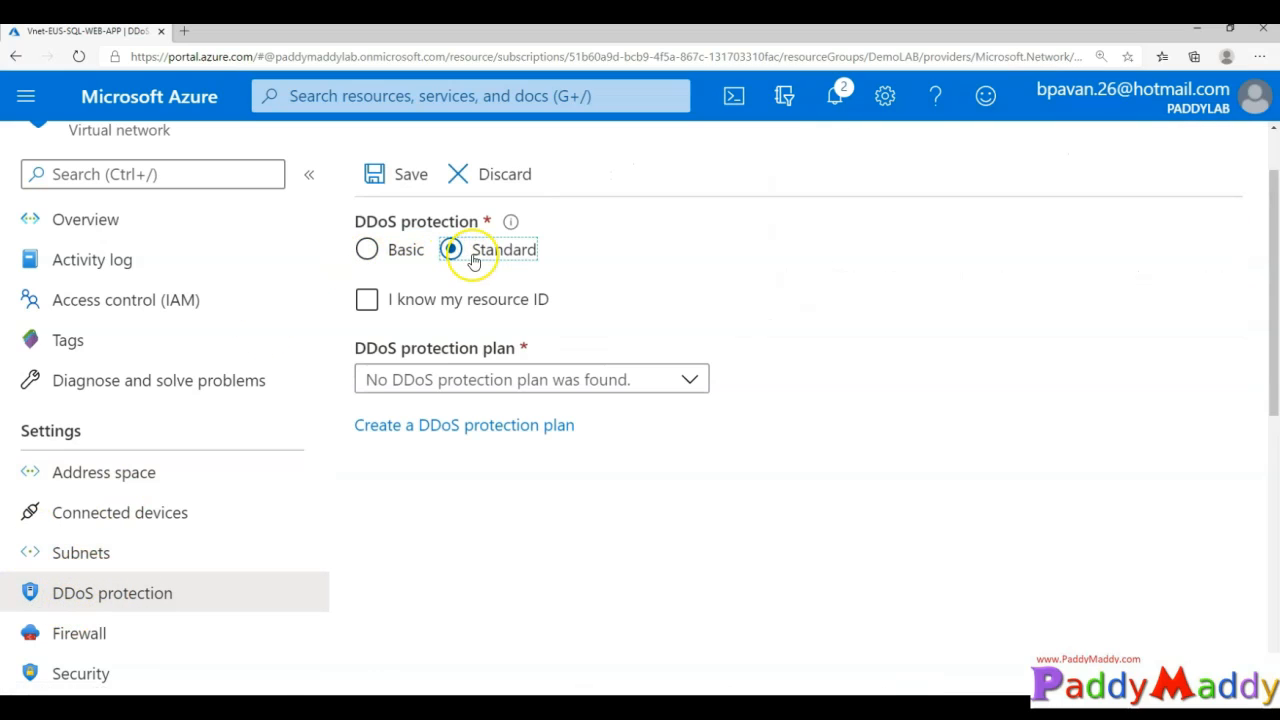
pyautogui.click(397, 250)
# - Examine the virtual network's firewall settings and its security recommendations
pyautogui.scroll(-1, 190, 530)
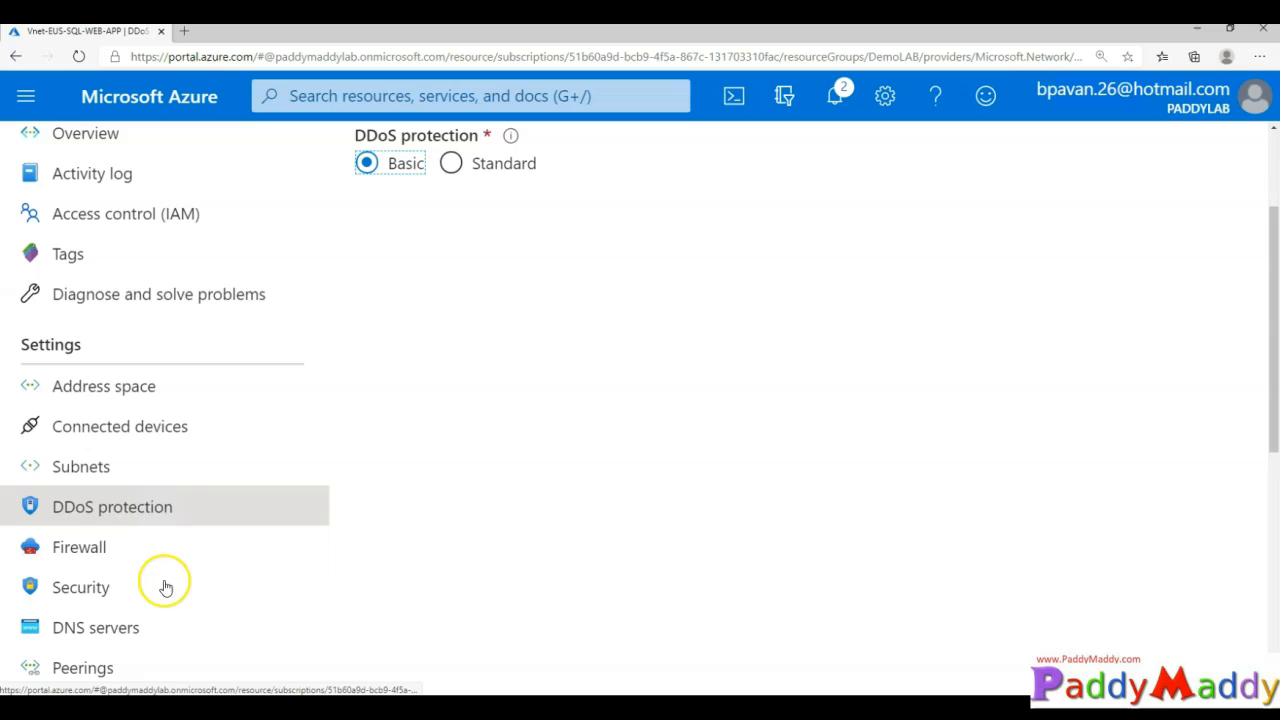
pyautogui.click(96, 558)
pyautogui.scroll(-2, 423, 470)
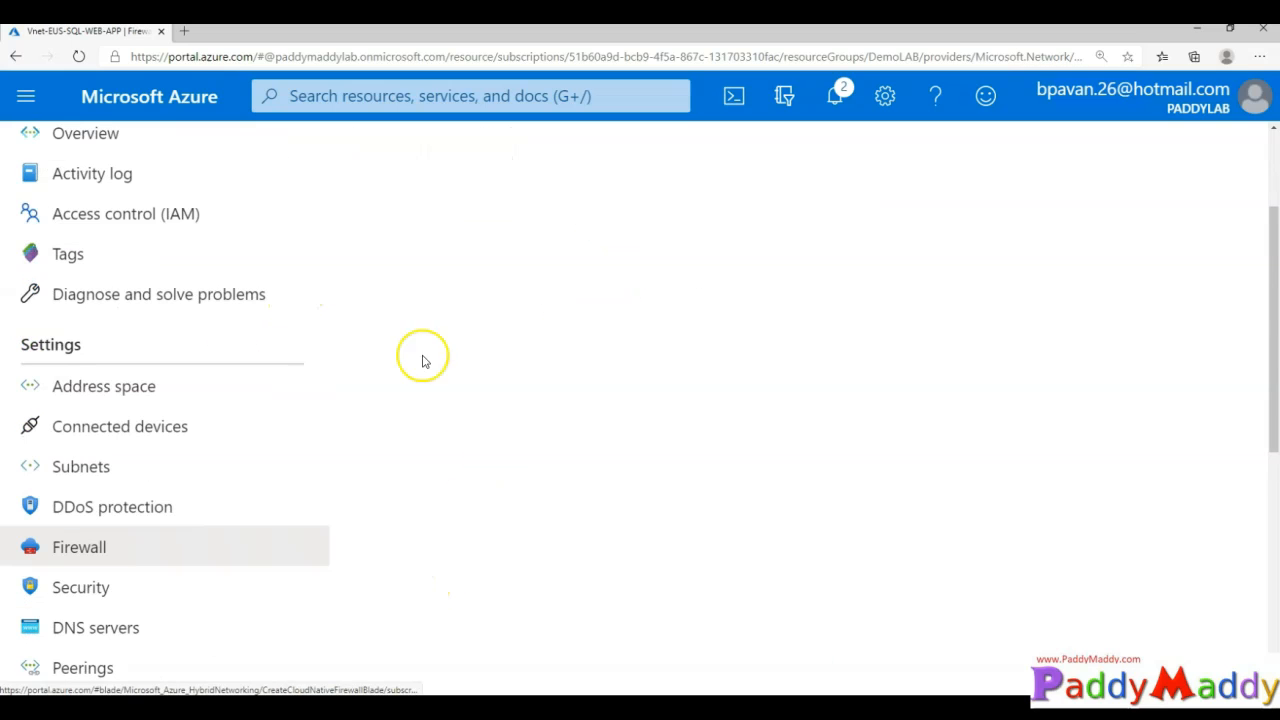
pyautogui.click(99, 594)
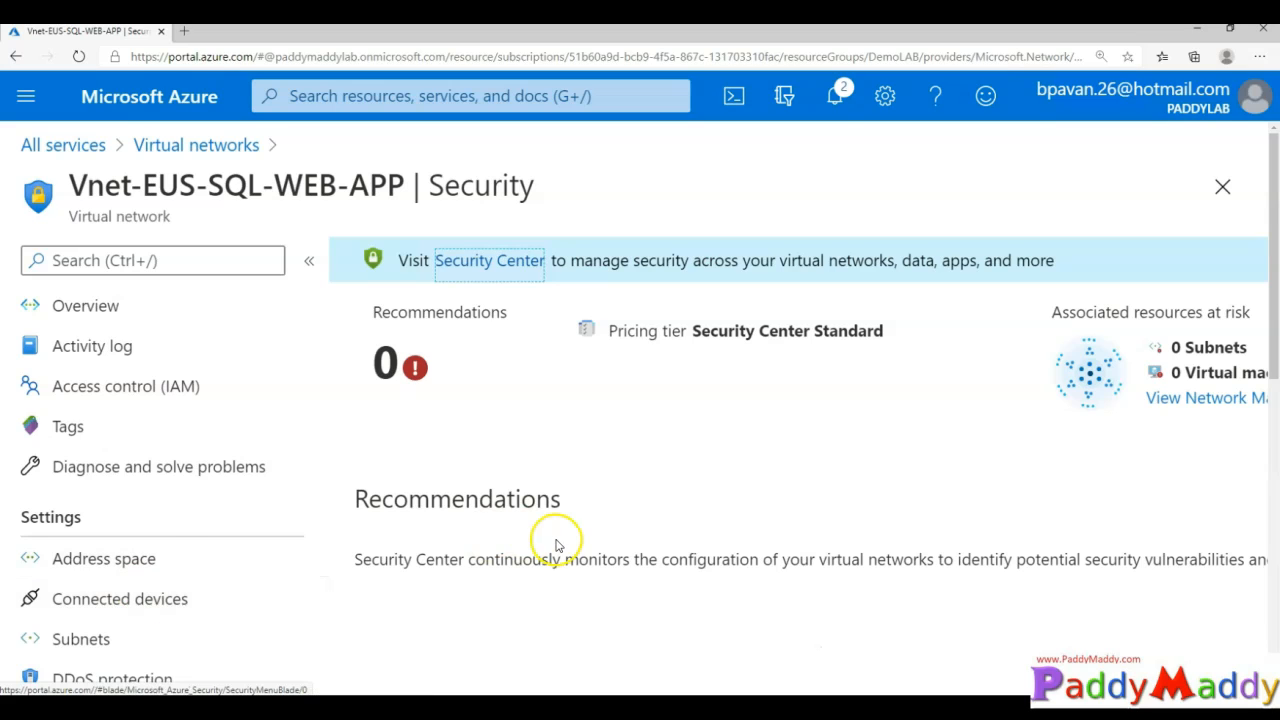
pyautogui.scroll(-2, 568, 545)
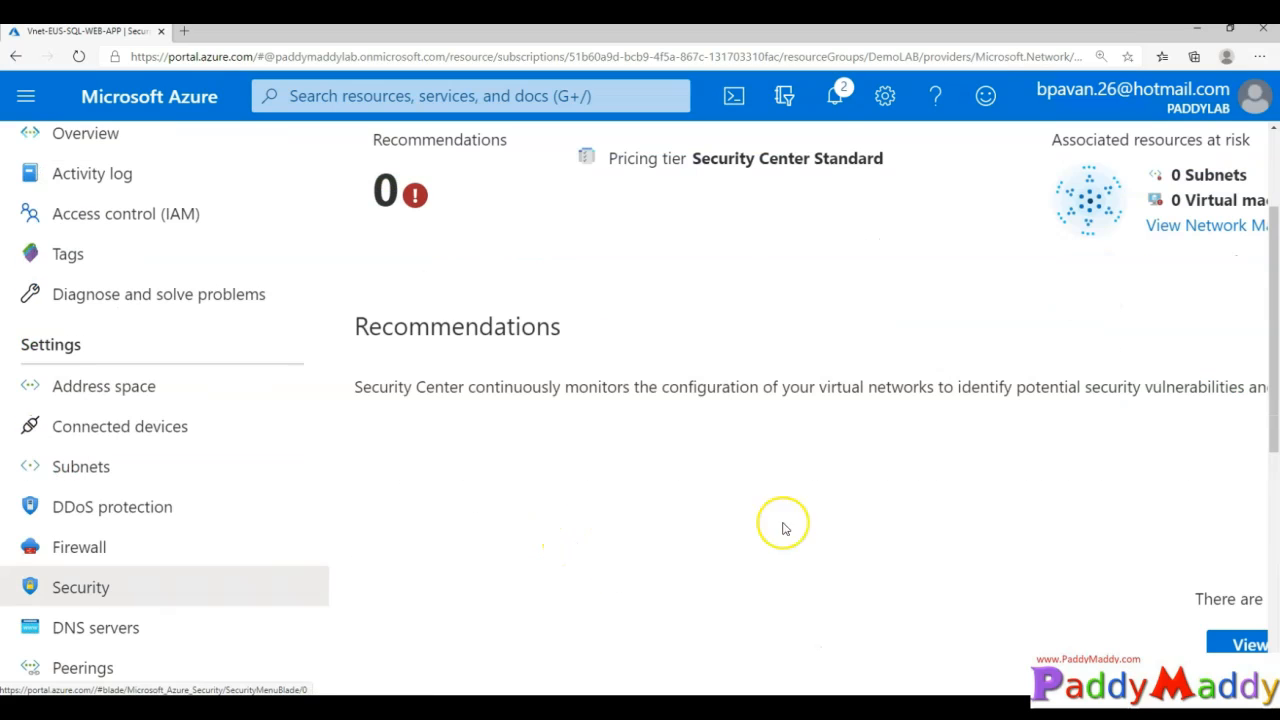
pyautogui.scroll(2, 770, 526)
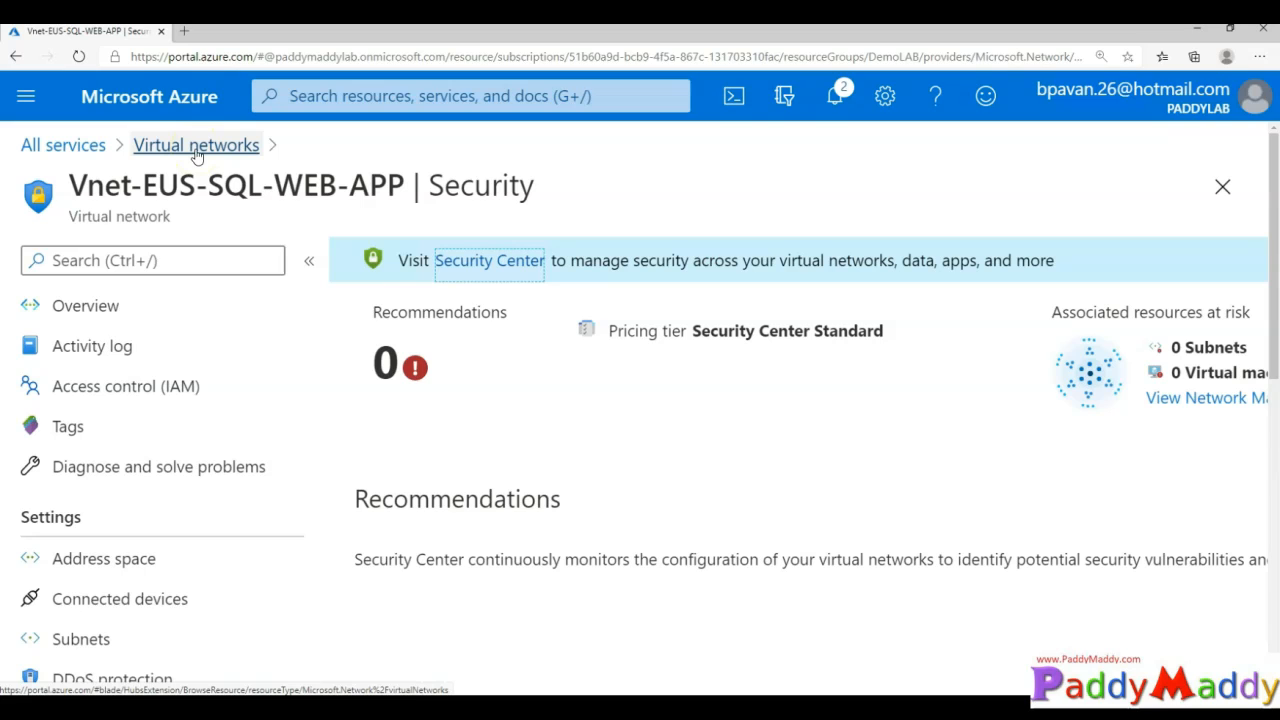
# - Examine the virtual network's peerings and the fields of the Add peering form, leaving it without adding a peering
pyautogui.scroll(-4, 717, 454)
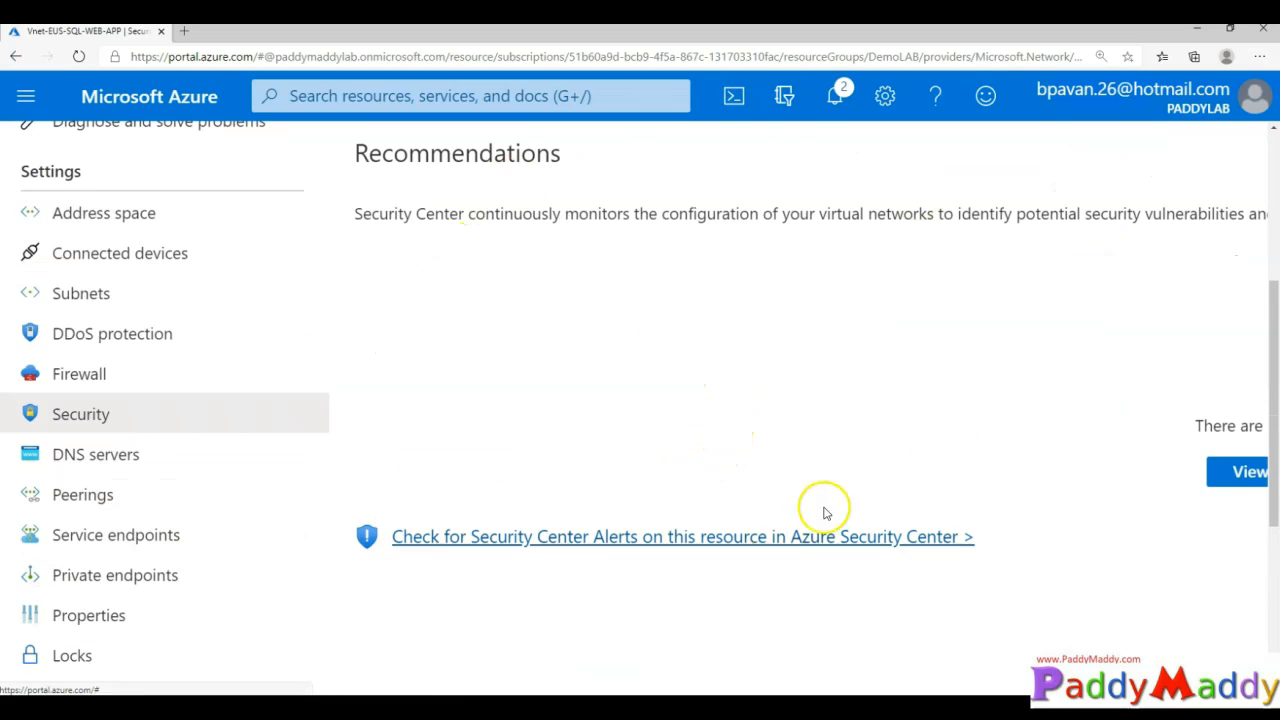
pyautogui.click(84, 495)
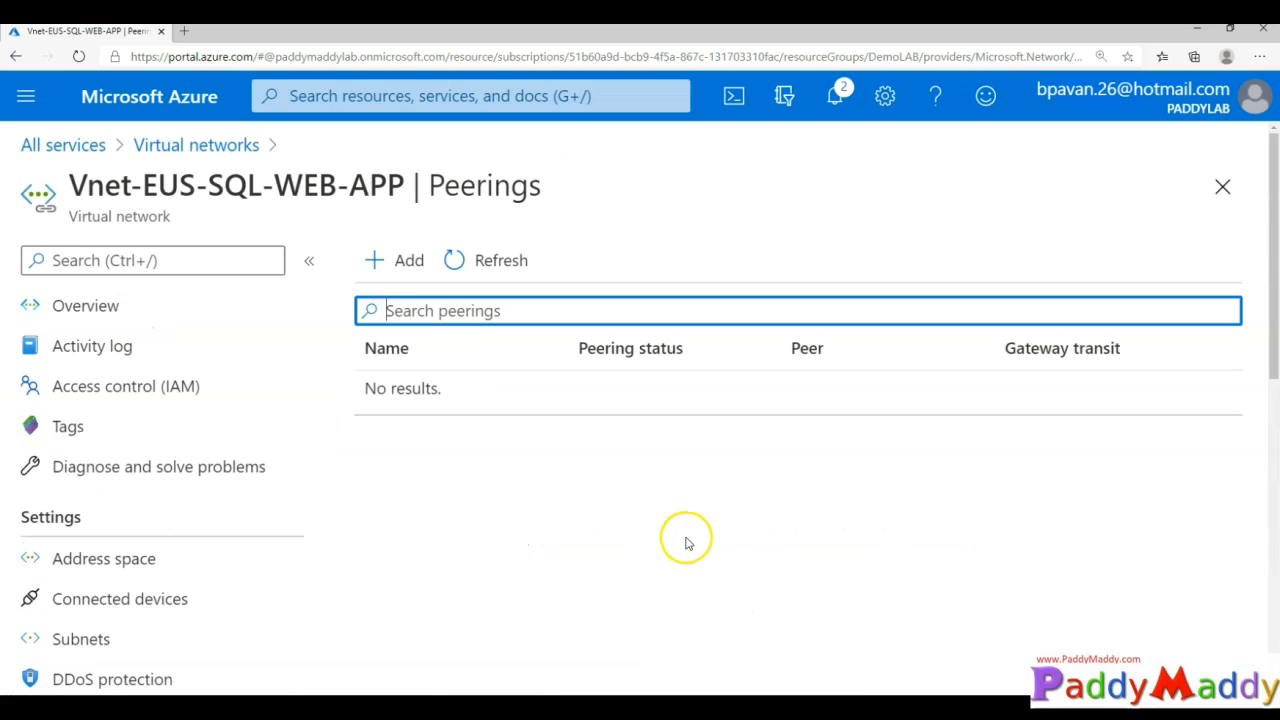
pyautogui.click(400, 262)
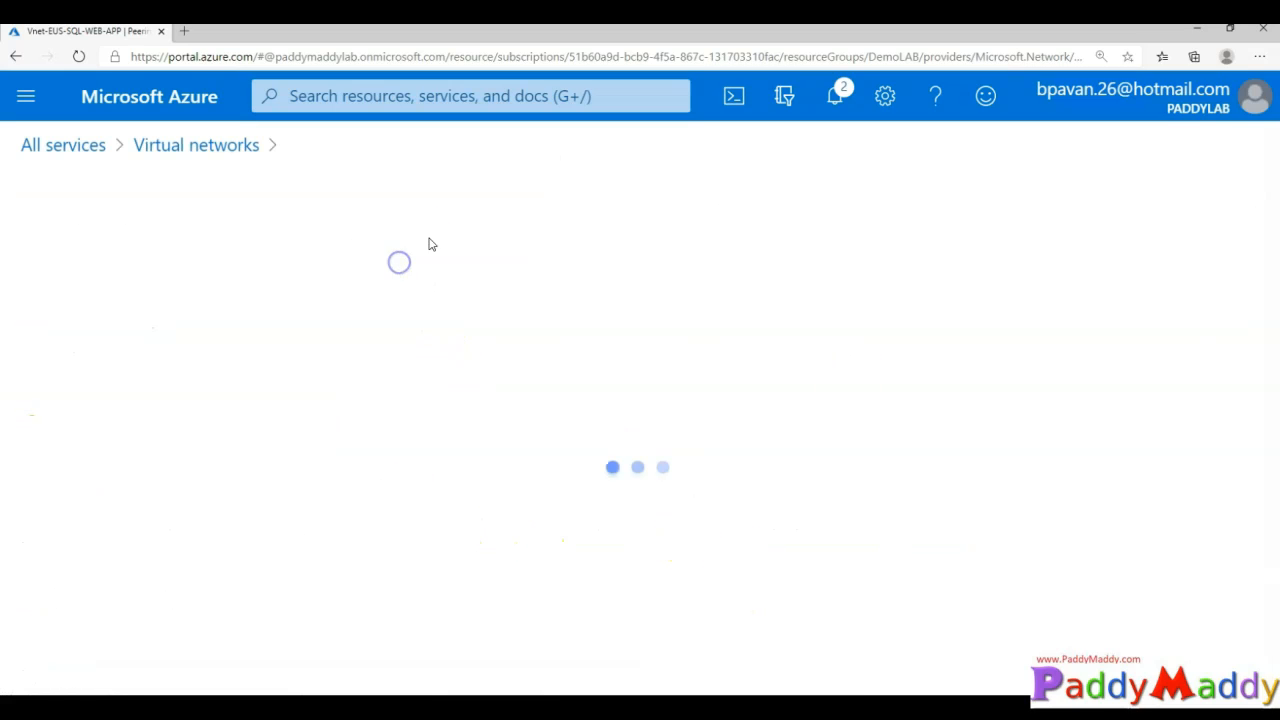
pyautogui.scroll(-4, 401, 478)
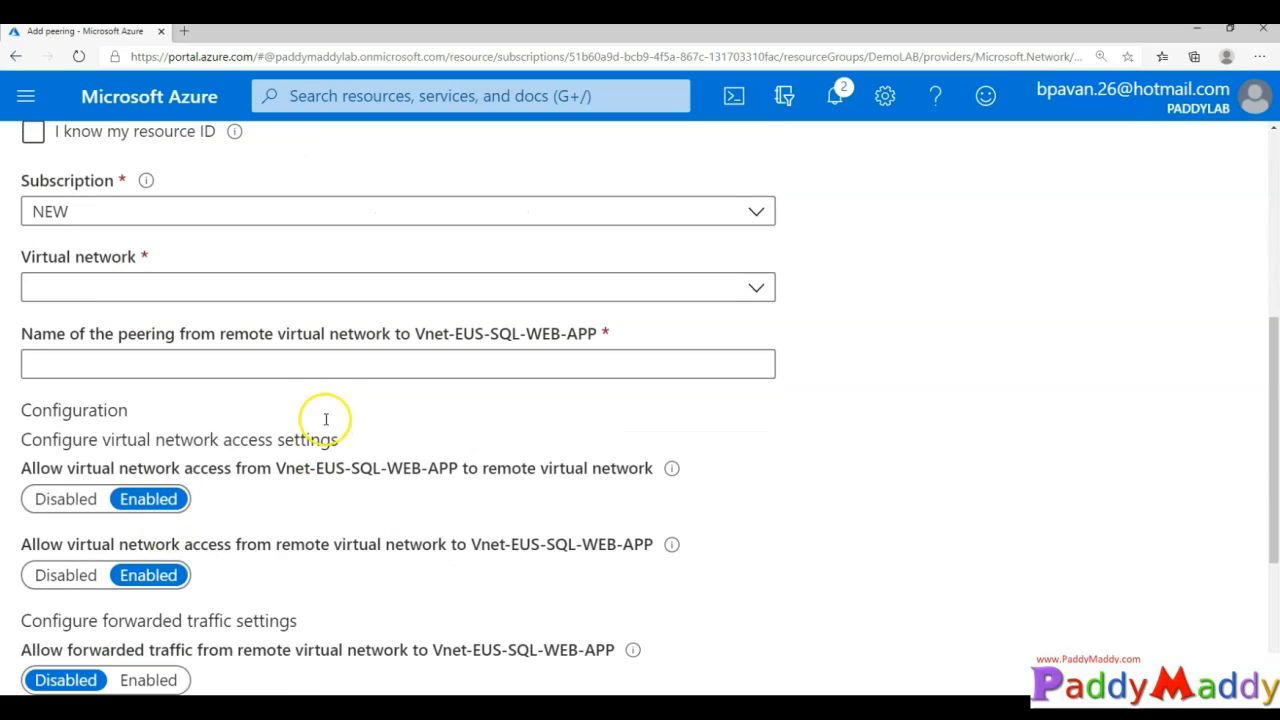
pyautogui.scroll(-3, 395, 560)
pyautogui.scroll(7, 480, 570)
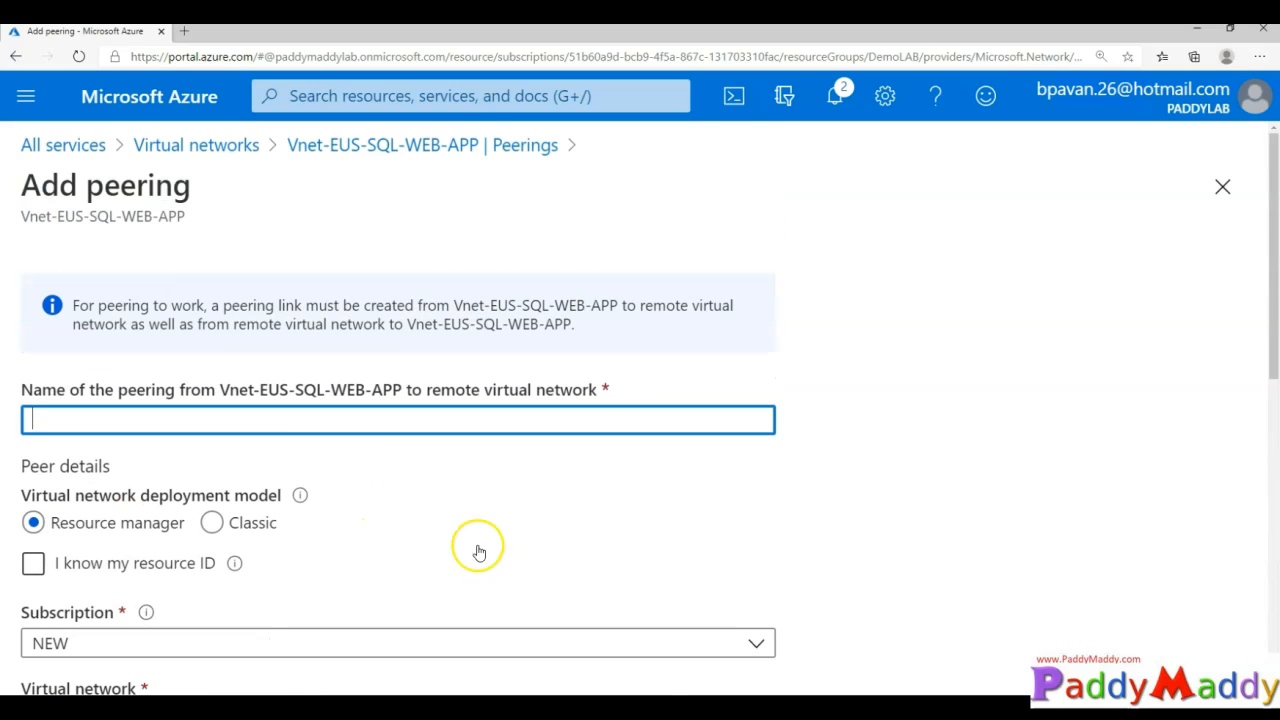
pyautogui.click(434, 149)
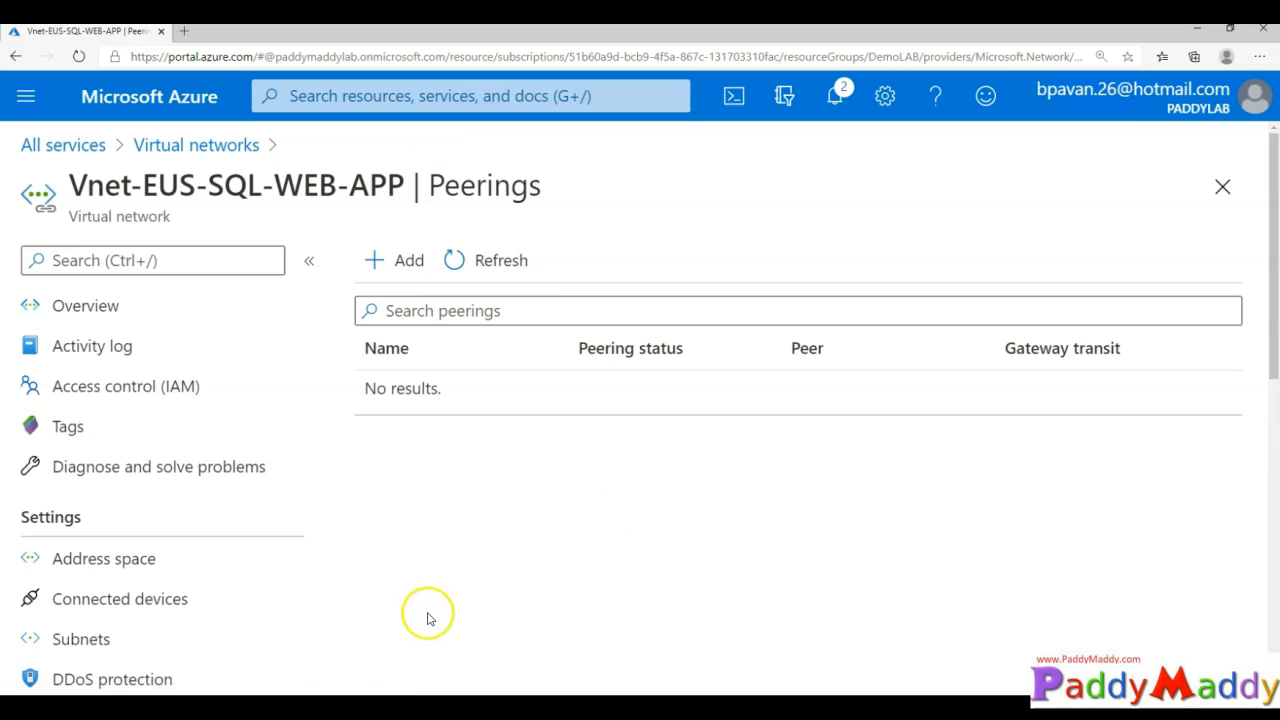
# - Check the virtual network's service endpoints and private endpoints
pyautogui.scroll(-5, 300, 560)
pyautogui.click(172, 355)
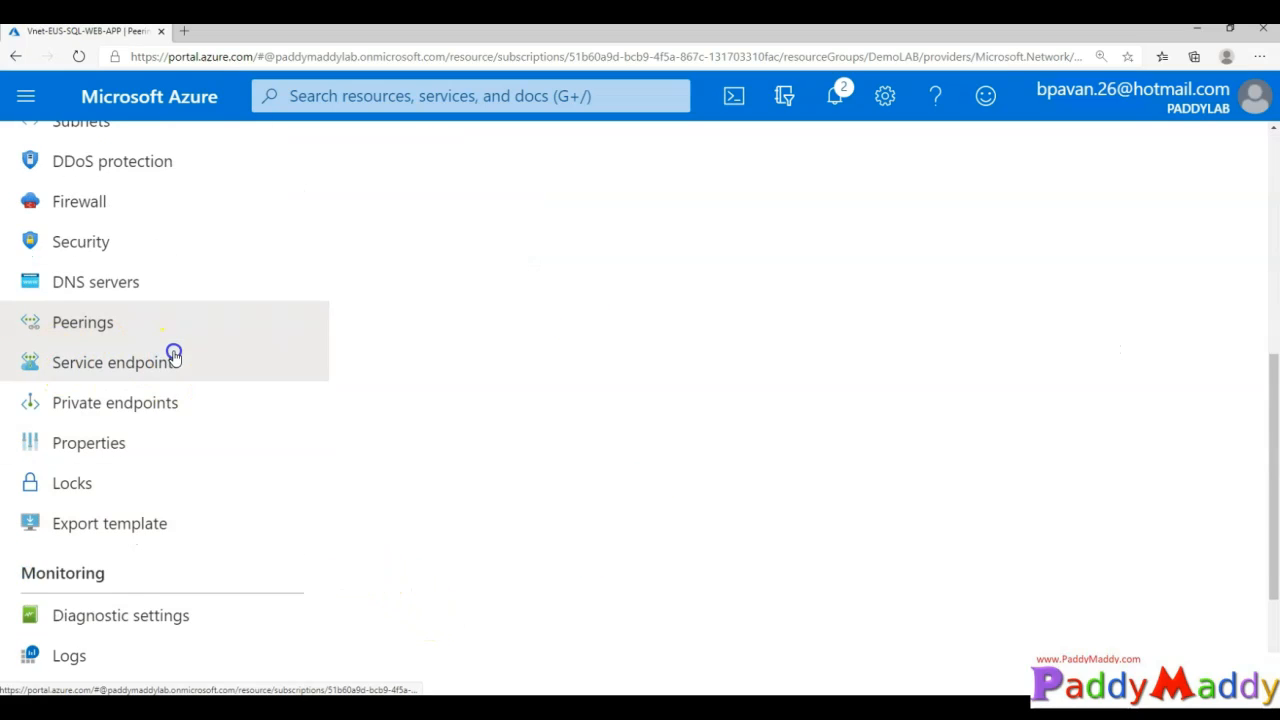
pyautogui.scroll(-3, 531, 611)
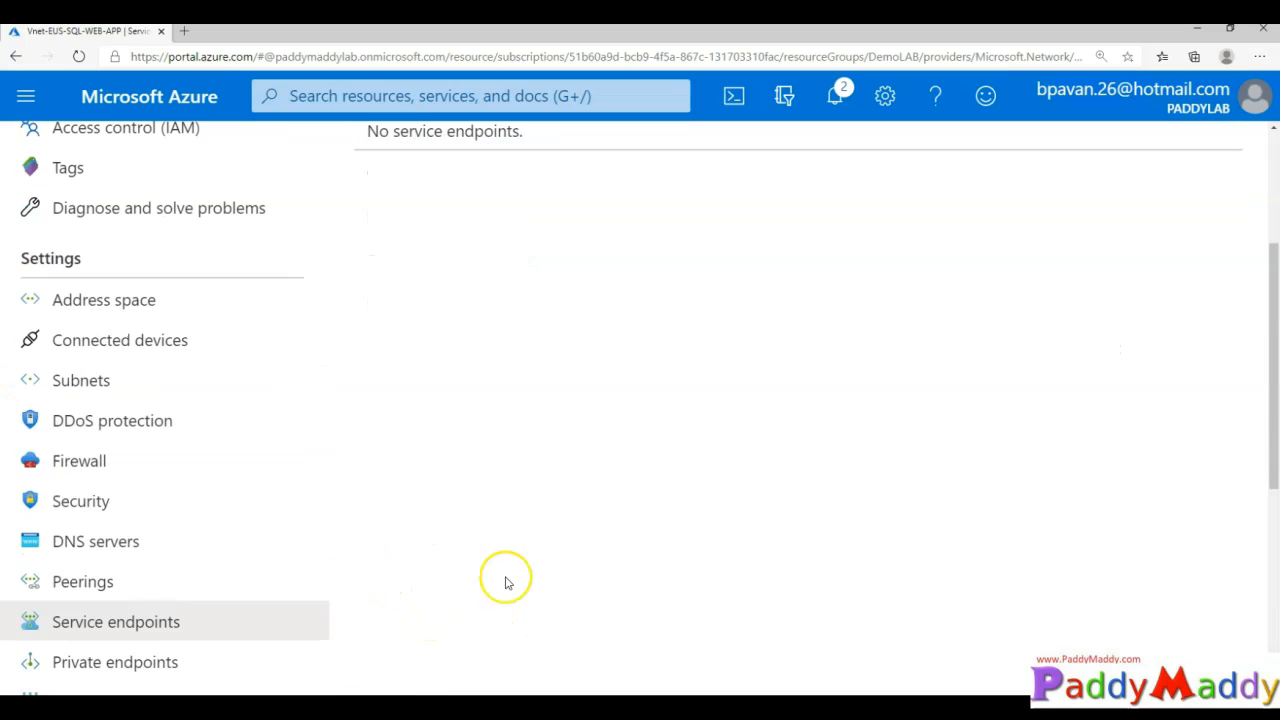
pyautogui.scroll(-3, 143, 457)
pyautogui.click(86, 401)
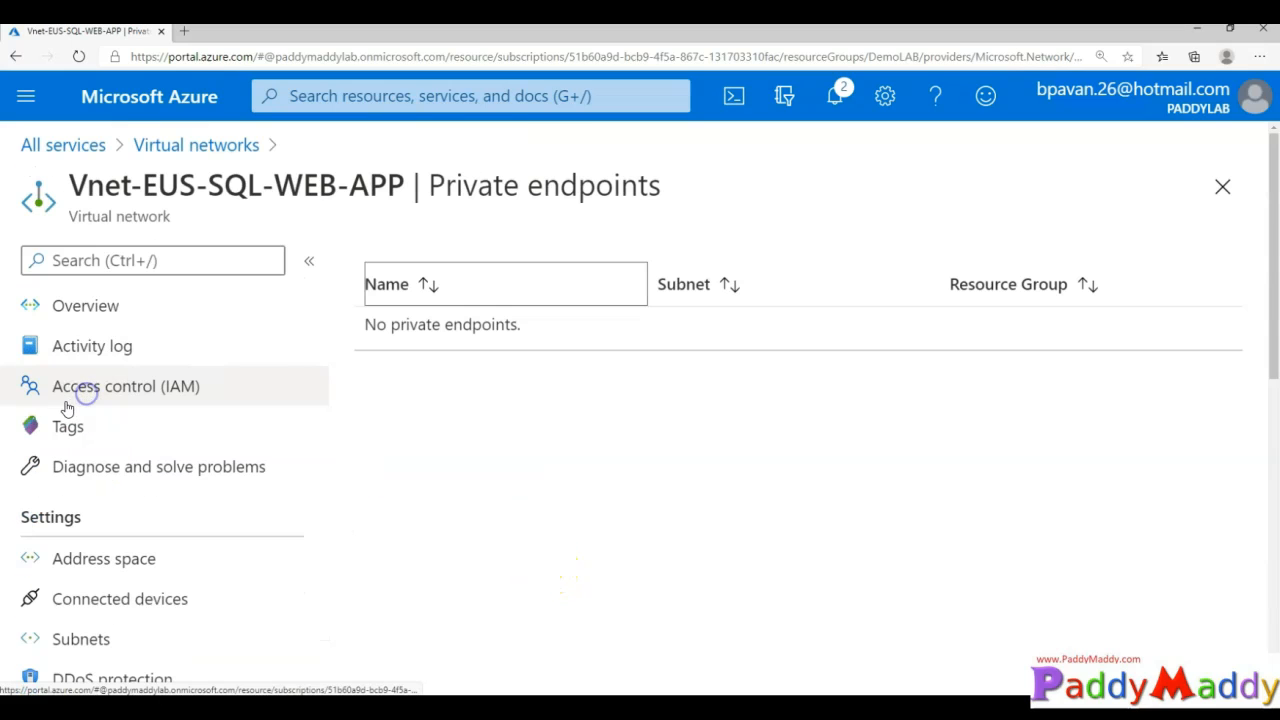
pyautogui.scroll(-5, 447, 571)
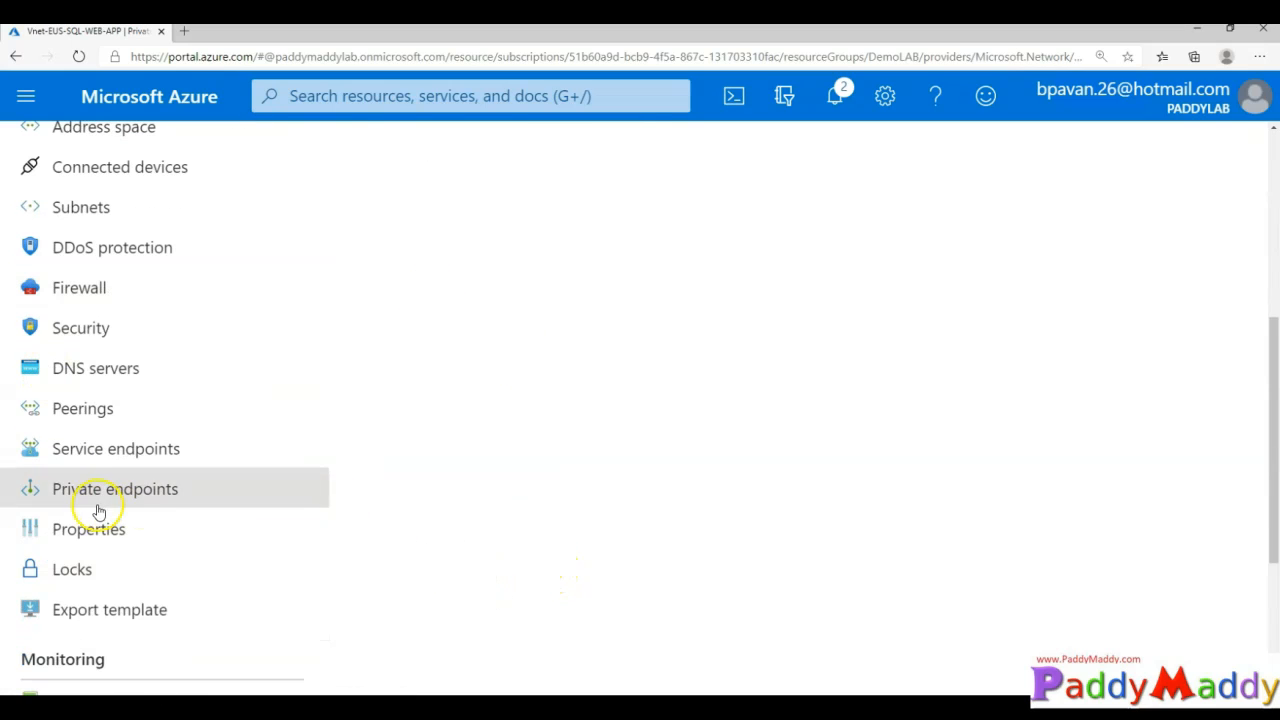
pyautogui.scroll(5, 140, 540)
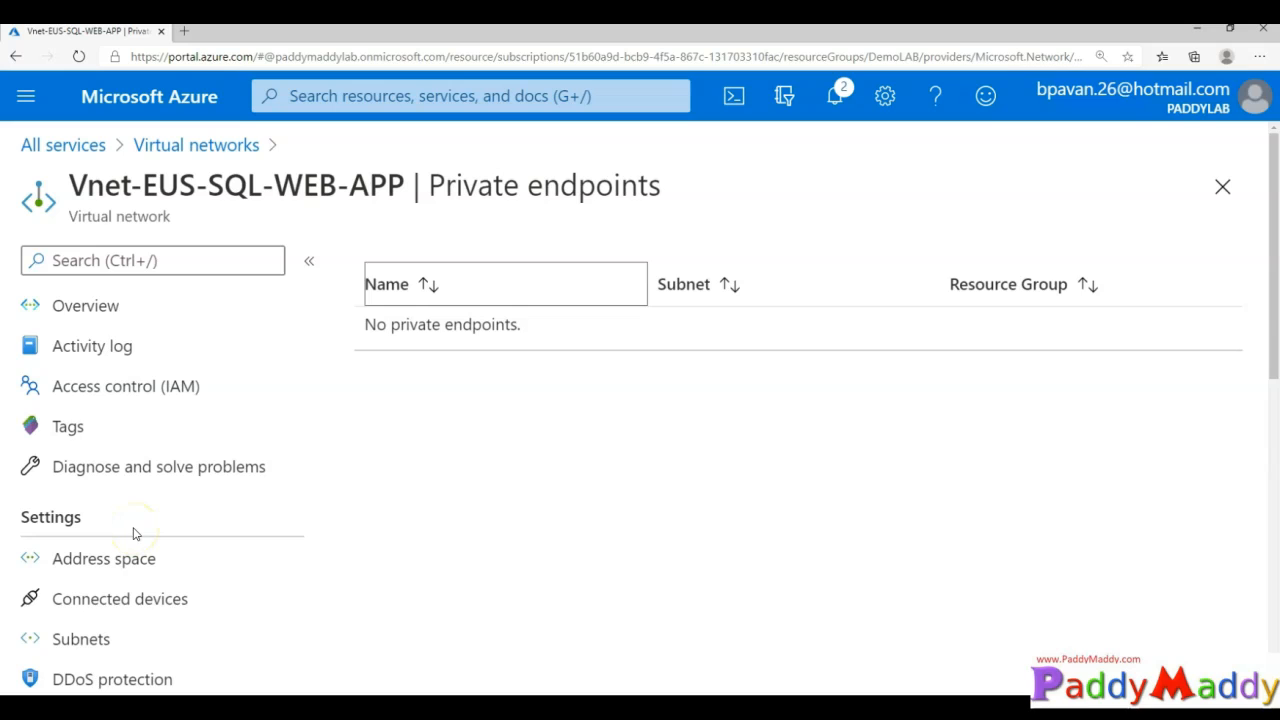
# - Review the overview of Vnet-EUS-SQL-WEB-APP and its available actions in the virtual networks list
pyautogui.click(88, 305)
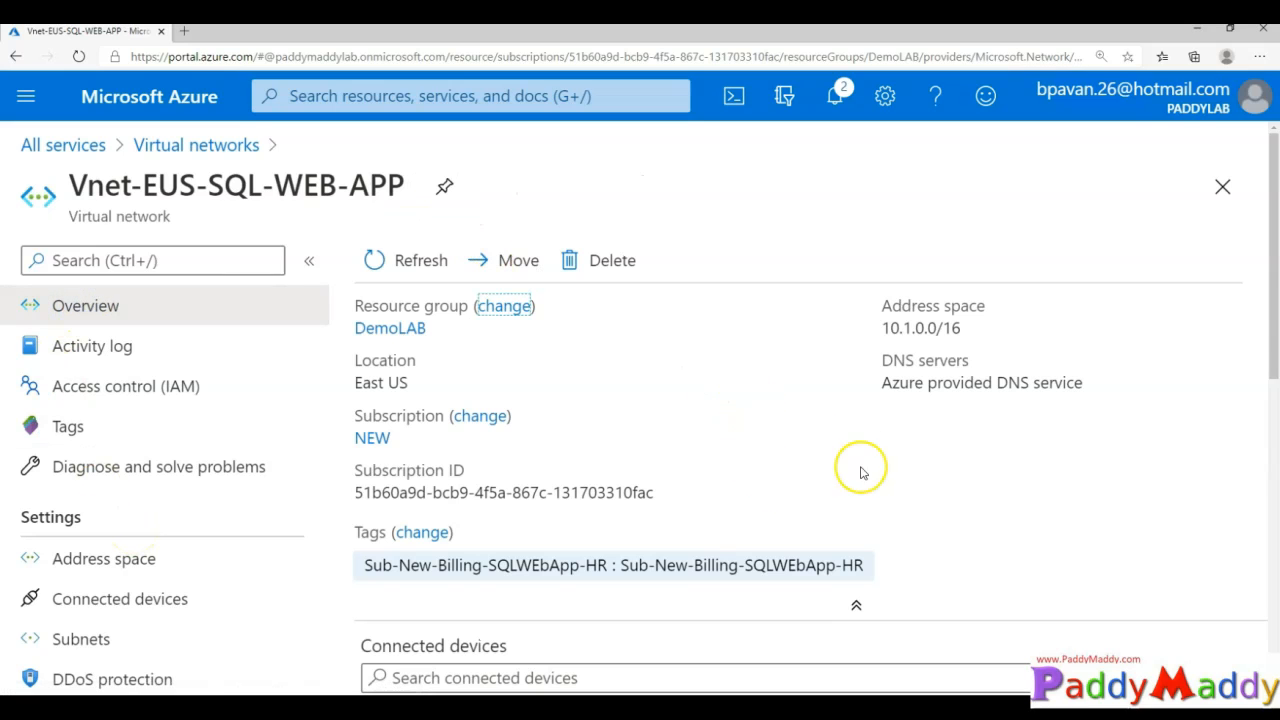
pyautogui.click(160, 148)
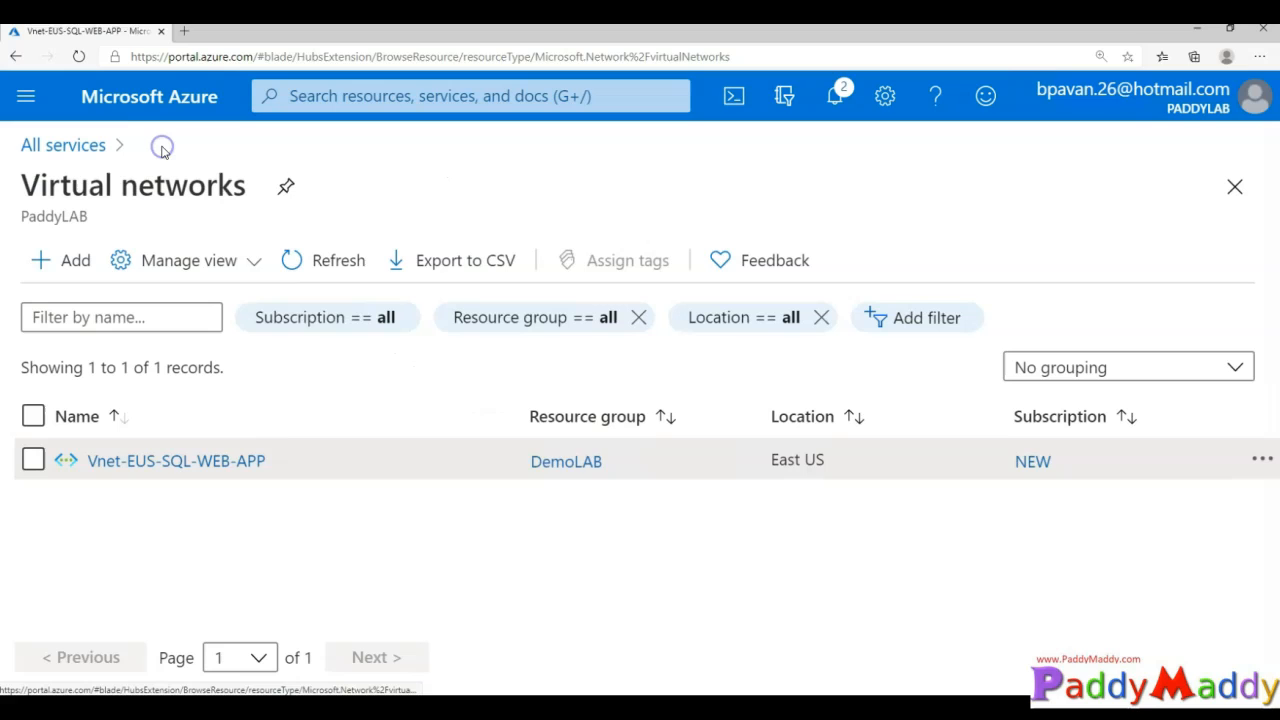
pyautogui.click(1262, 470)
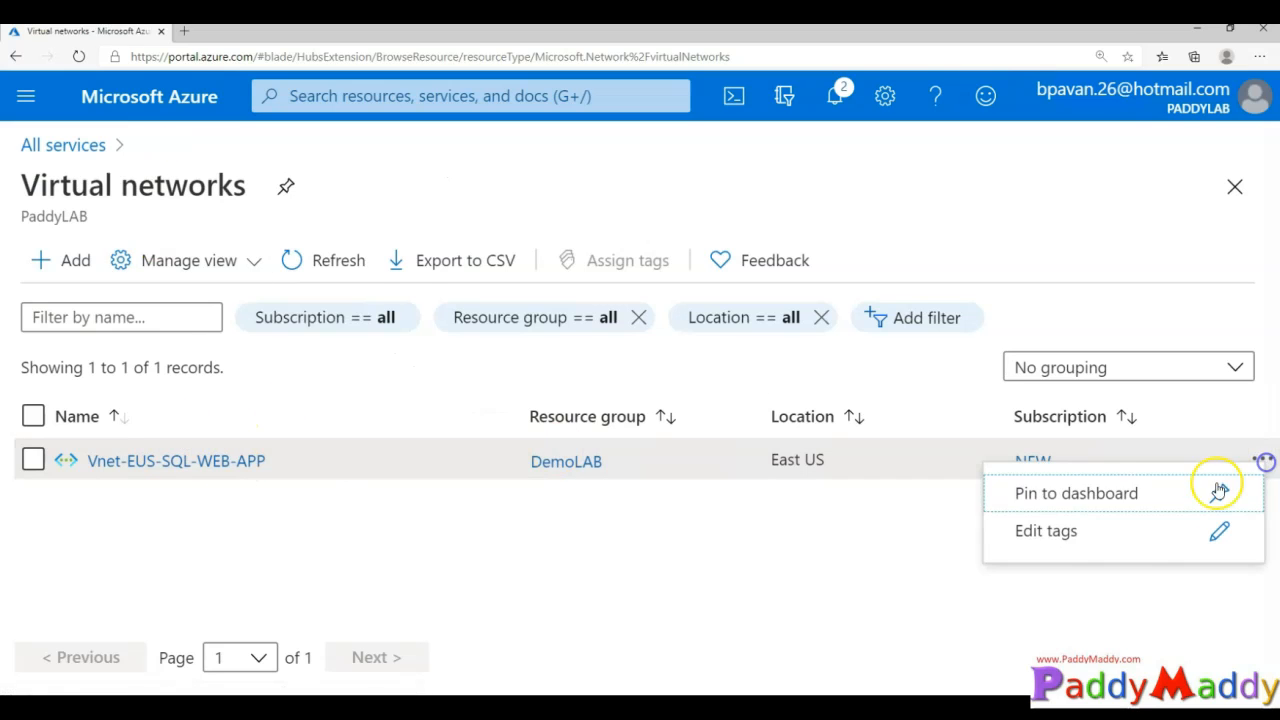
pyautogui.click(224, 462)
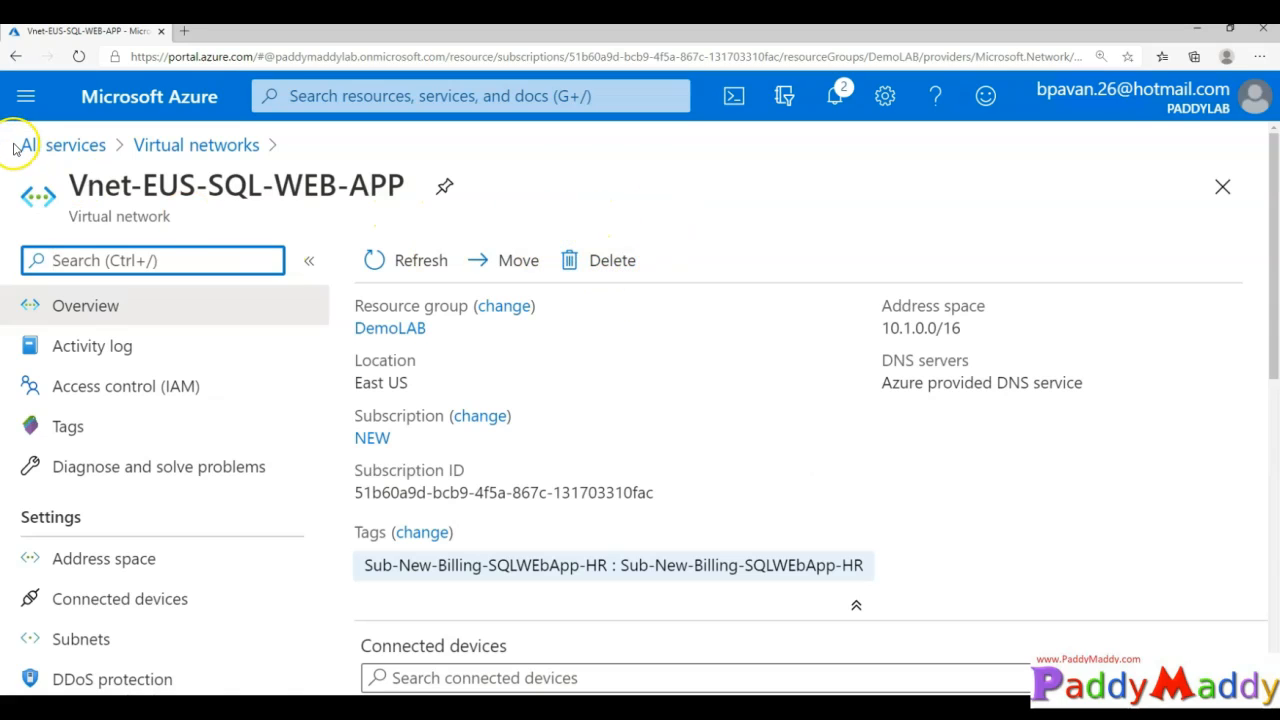
pyautogui.click(196, 148)
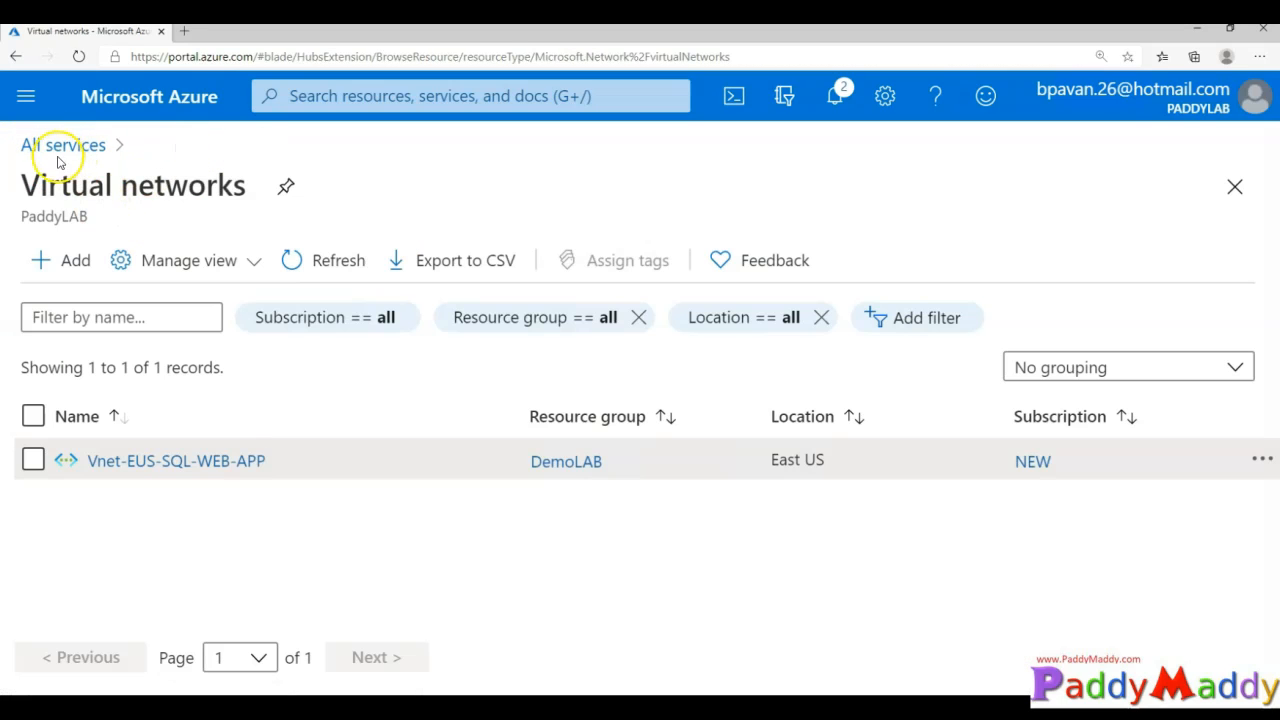
# - Go to the virtual machines service and start creating a new virtual machine
pyautogui.click(56, 148)
pyautogui.click(25, 96)
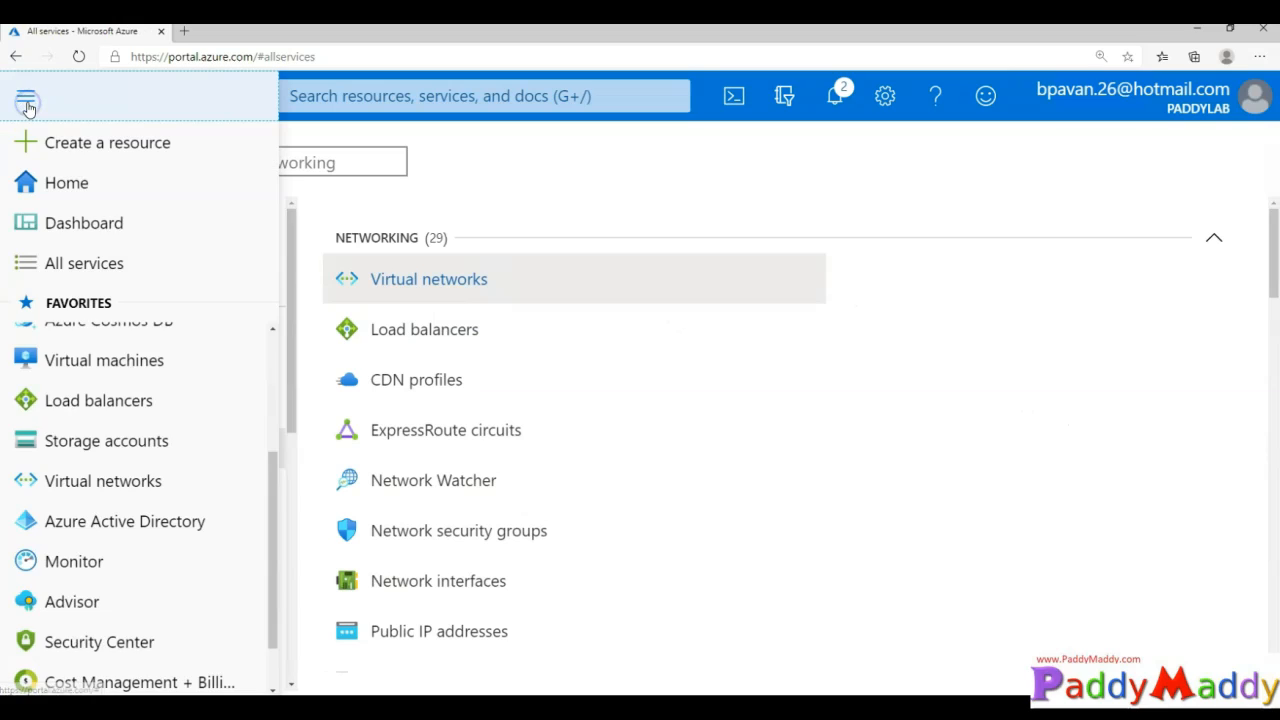
pyautogui.click(118, 358)
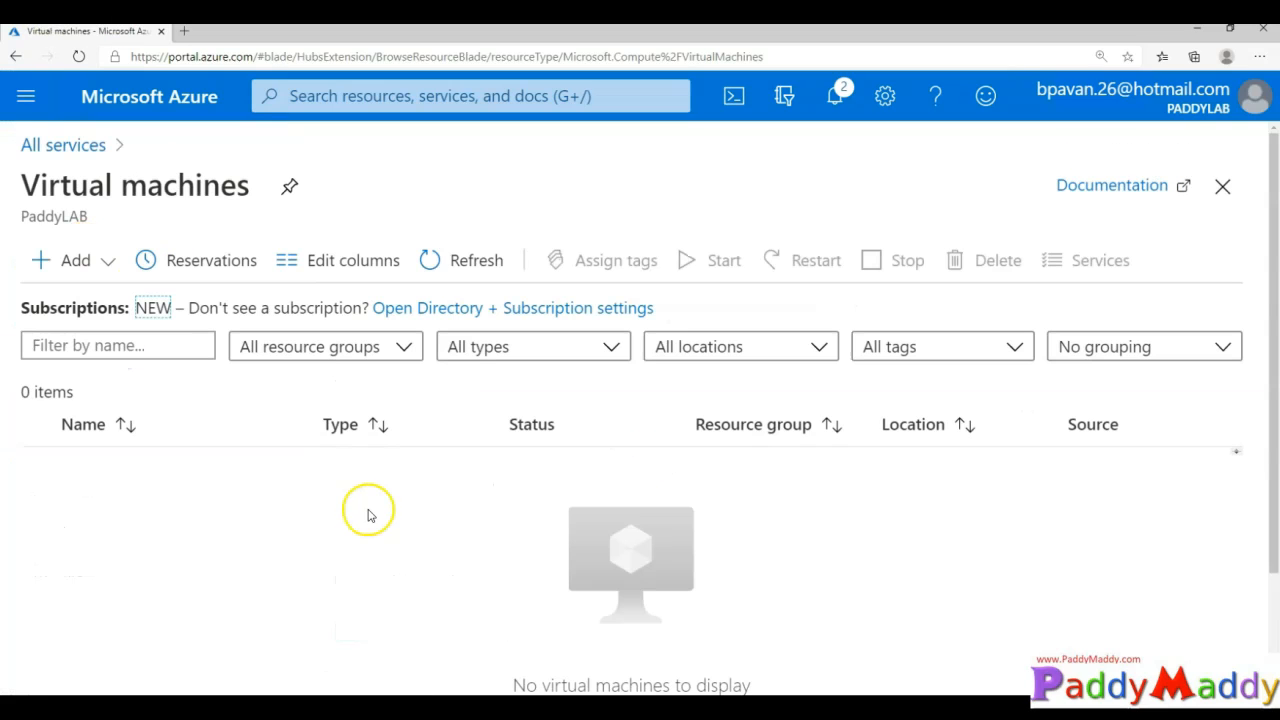
pyautogui.click(109, 261)
pyautogui.click(104, 297)
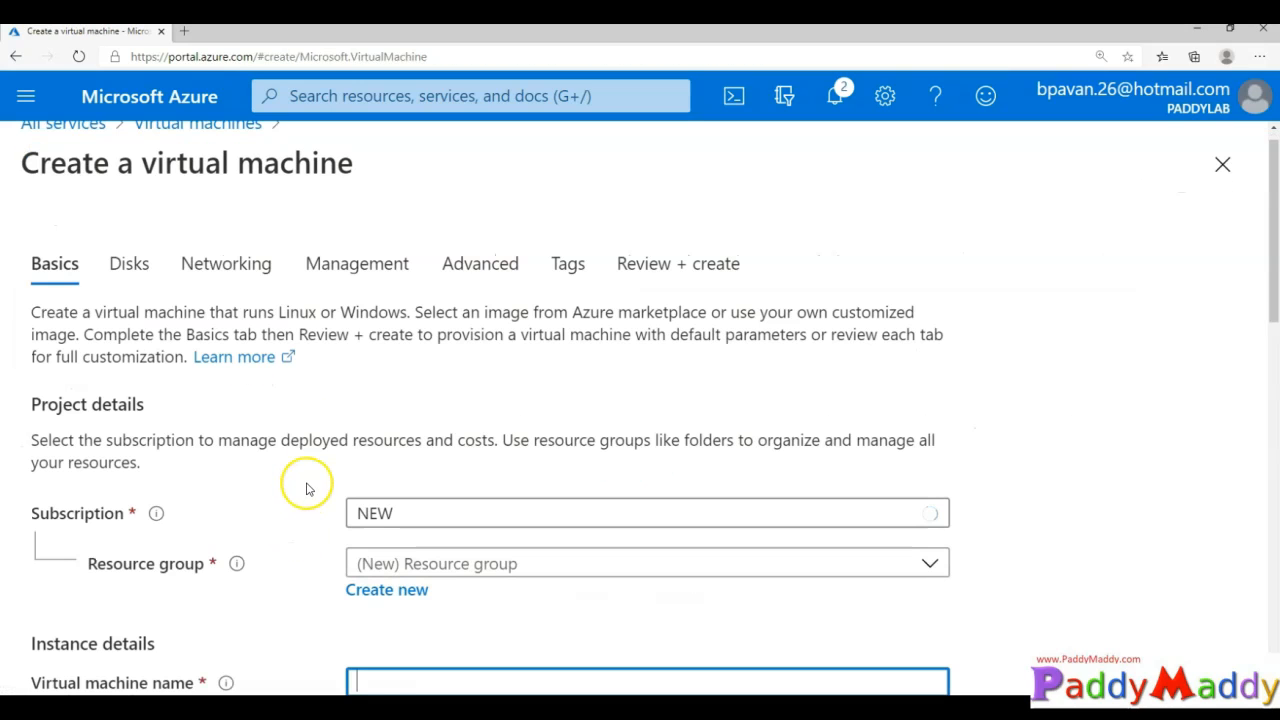
# - Name the virtual machine demo, use the Windows Server 2012 R2 Datacenter image, and fill in the username administrator and the account password
pyautogui.scroll(-3, 338, 490)
pyautogui.write('demo')
pyautogui.press('Tab')
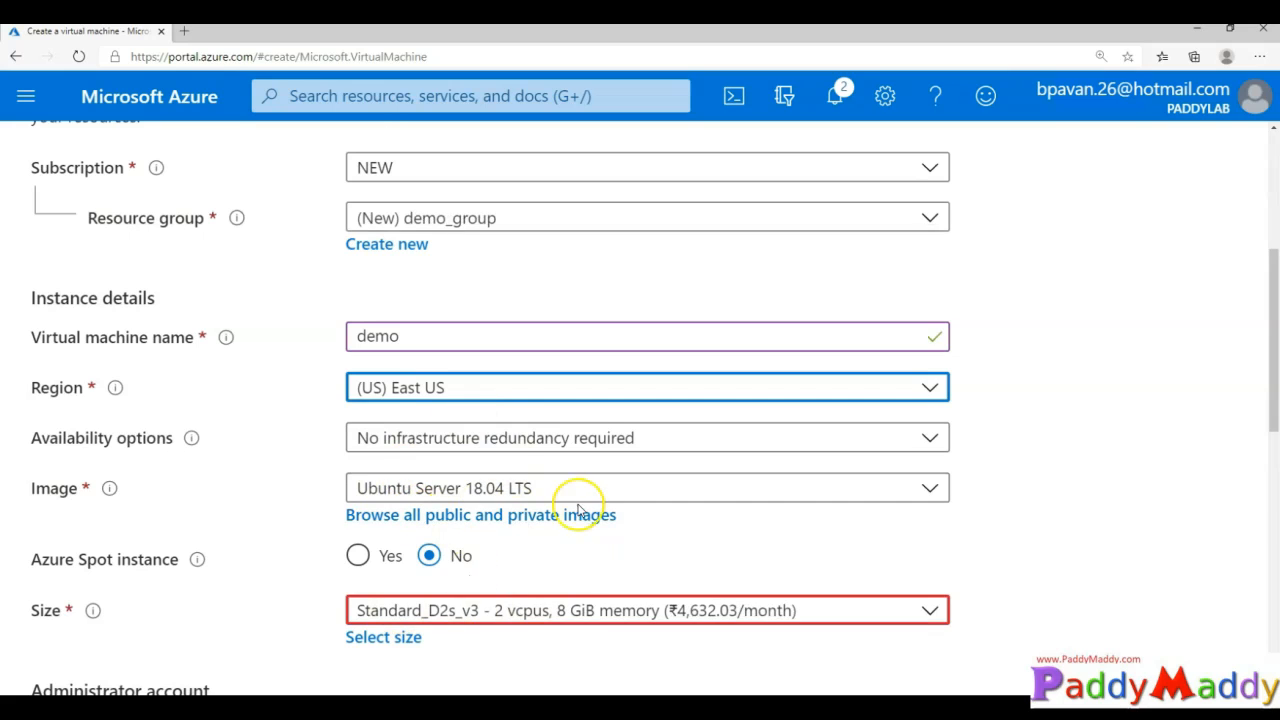
pyautogui.scroll(-3, 578, 510)
pyautogui.scroll(-3, 546, 514)
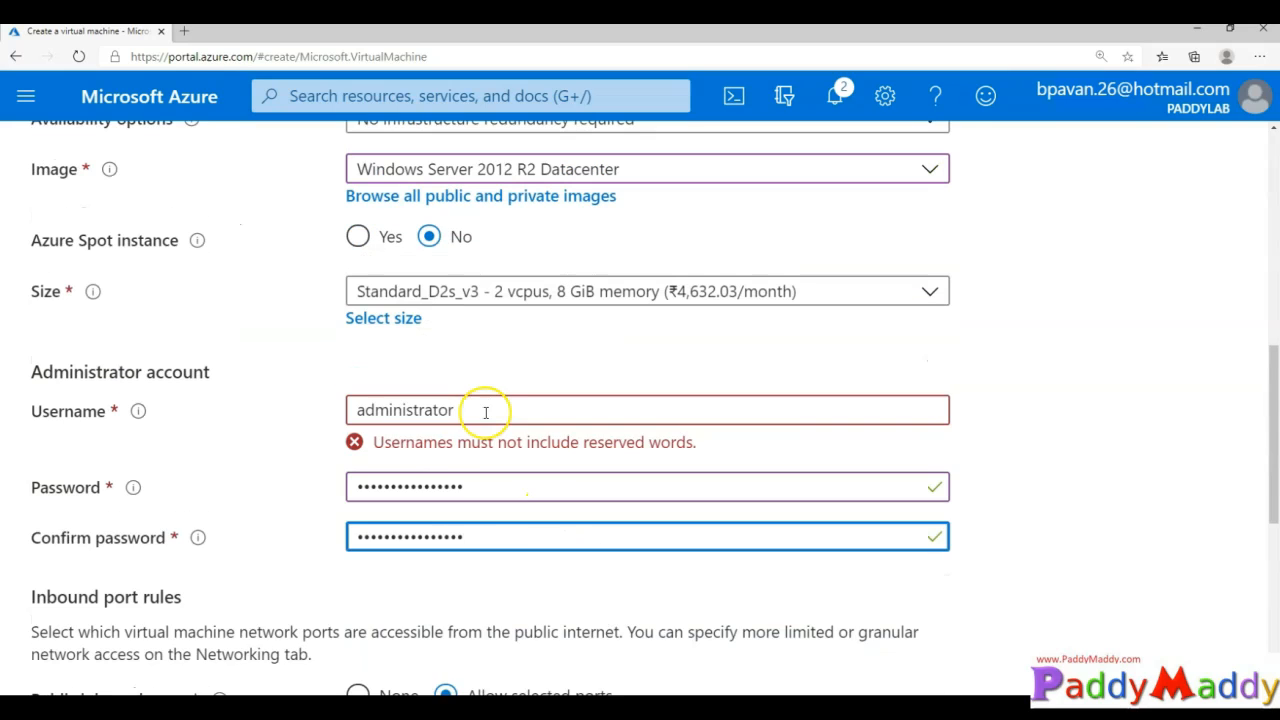
pyautogui.click(485, 410)
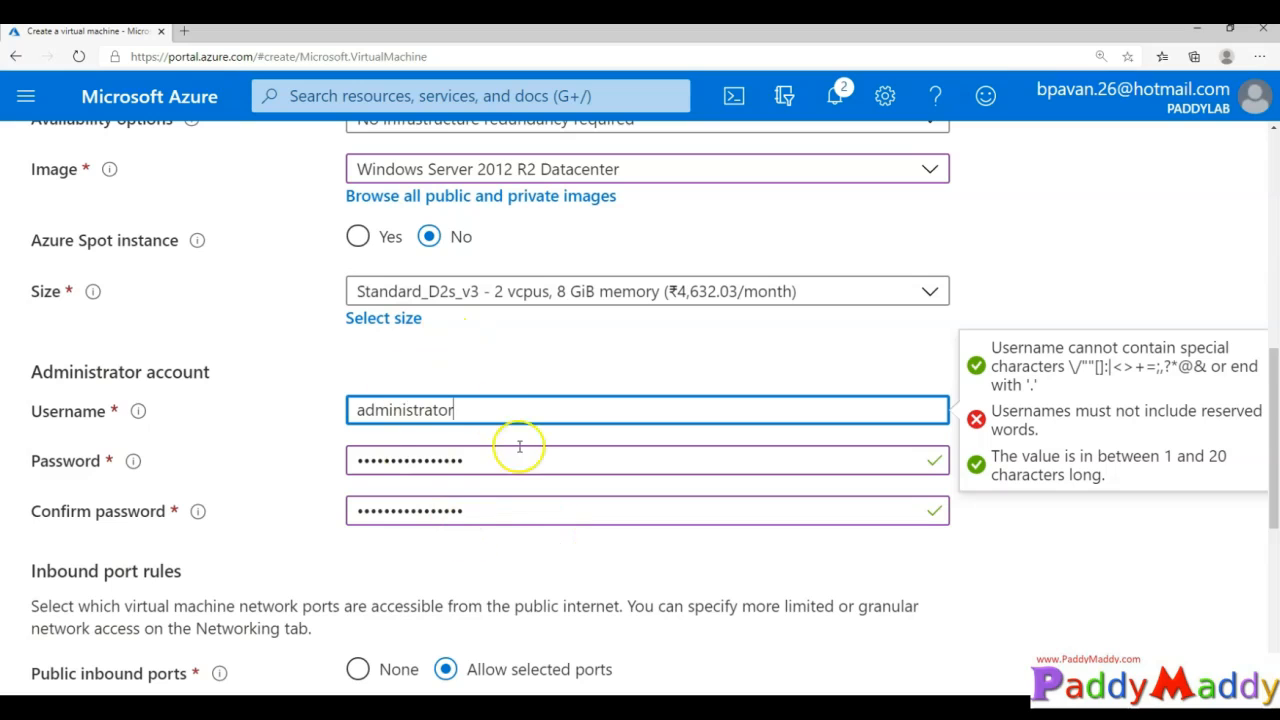
pyautogui.scroll(4, 575, 390)
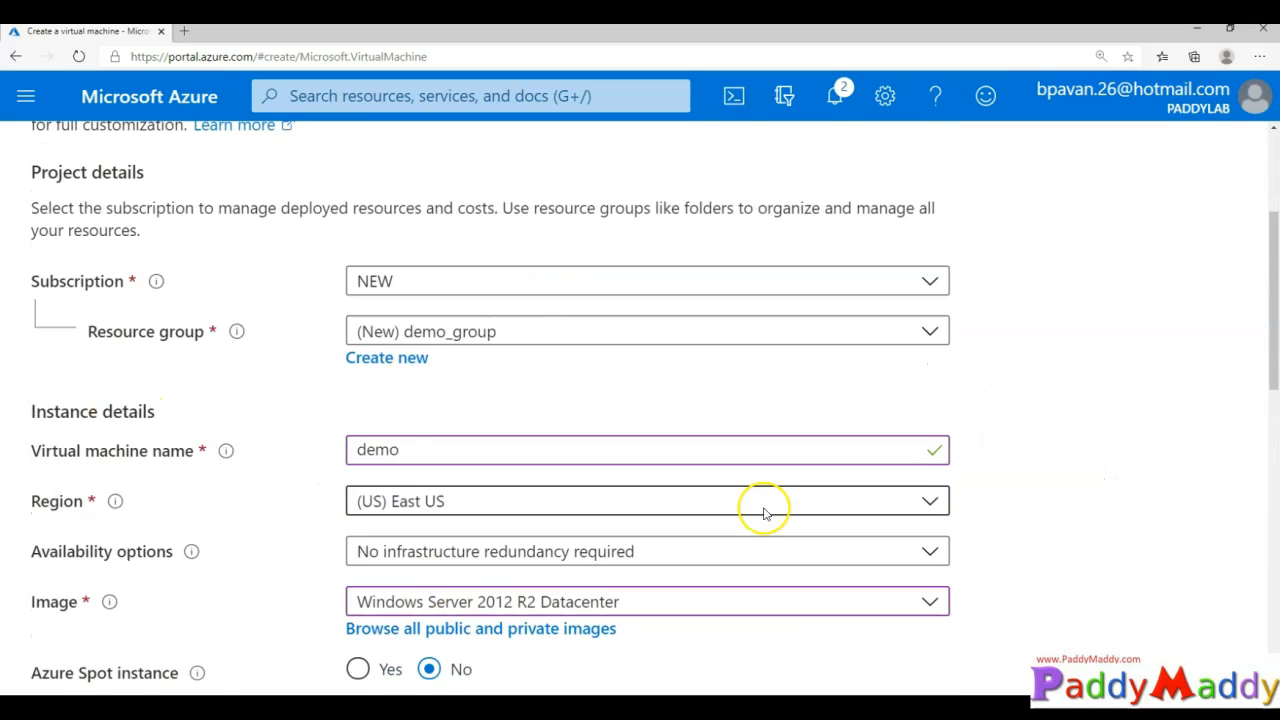
pyautogui.scroll(-8, 716, 510)
pyautogui.scroll(-2, 520, 582)
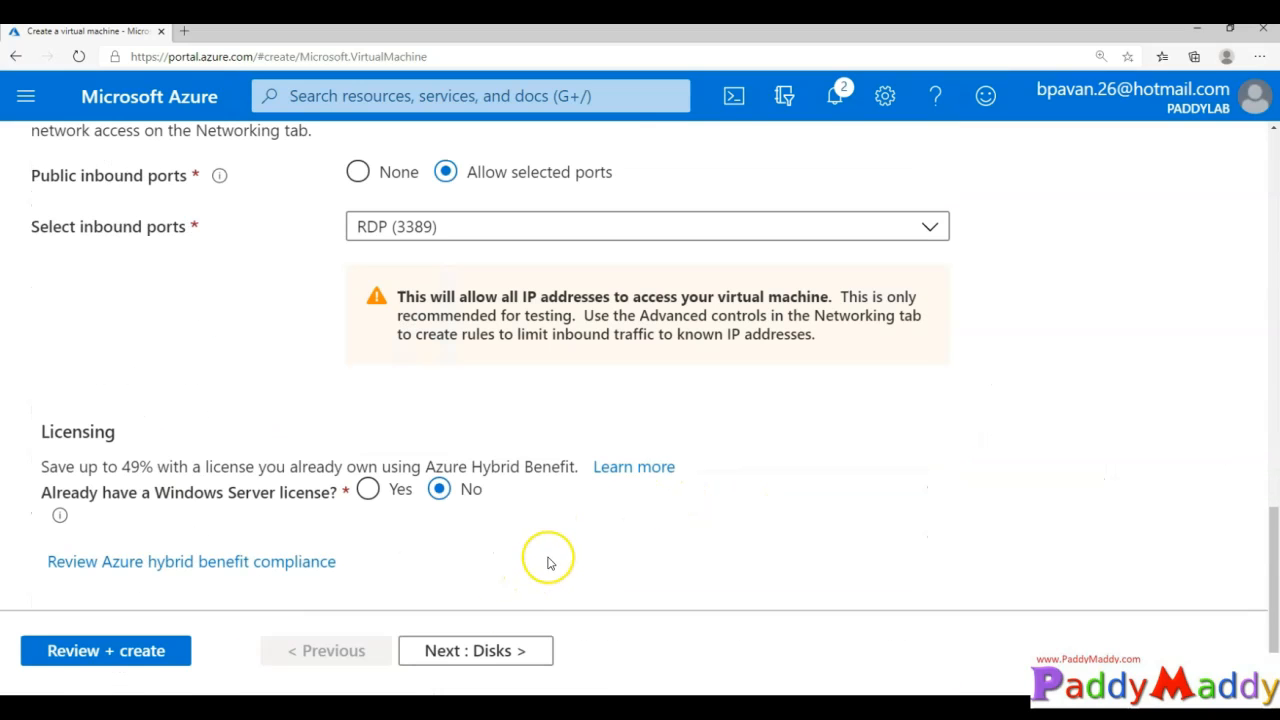
# - Keep the default disk settings and assign the virtual machine to the virtual network Vnet-EUS-SQL-WEB-APP
pyautogui.click(491, 651)
pyautogui.scroll(-3, 646, 449)
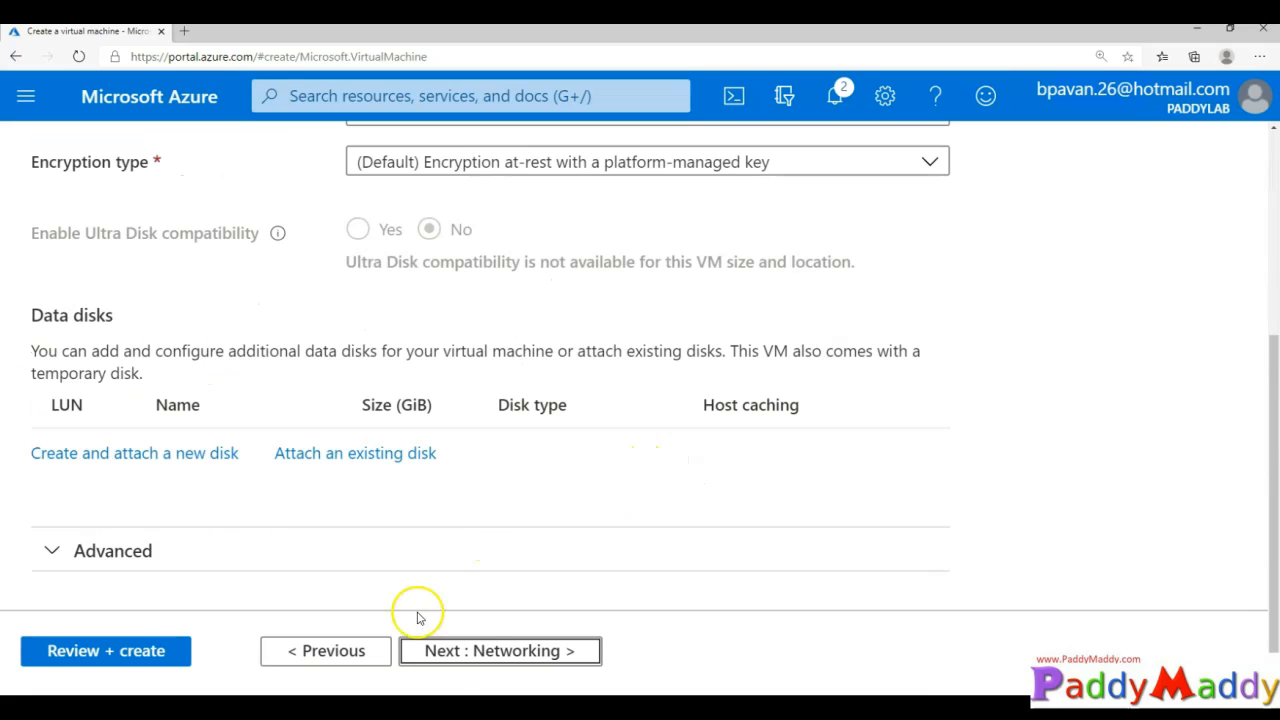
pyautogui.click(480, 656)
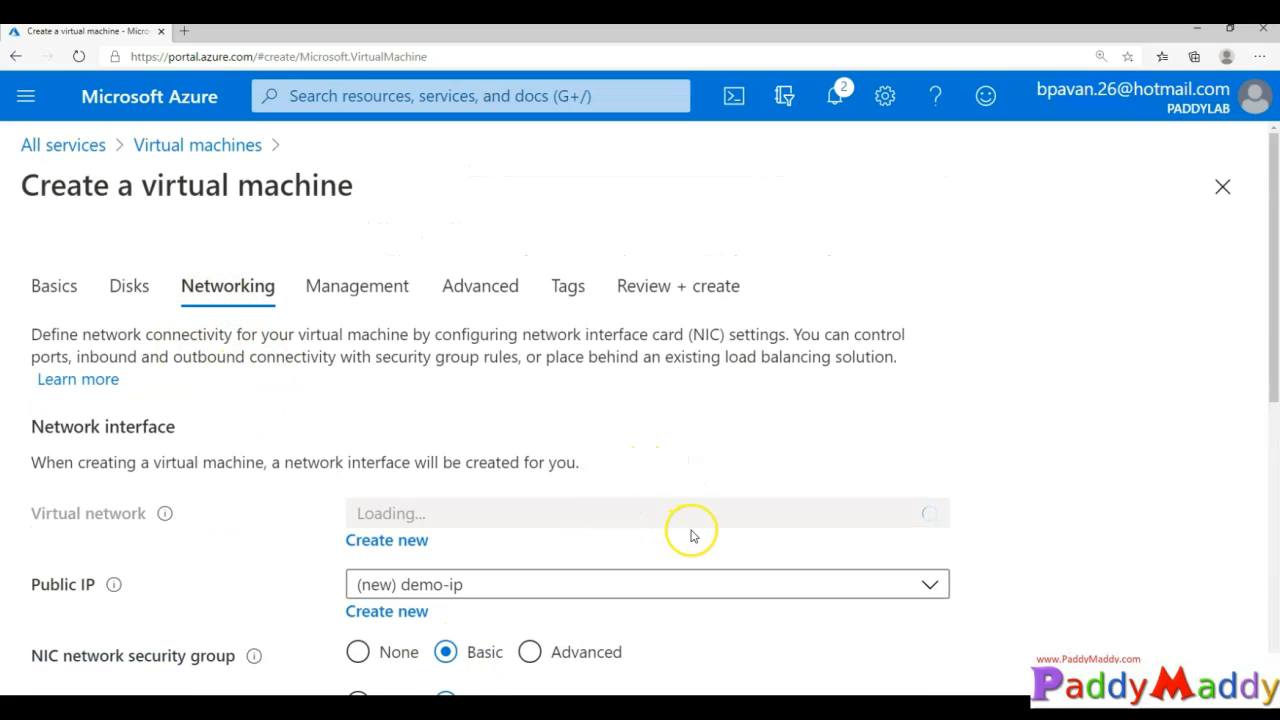
pyautogui.scroll(-1, 507, 343)
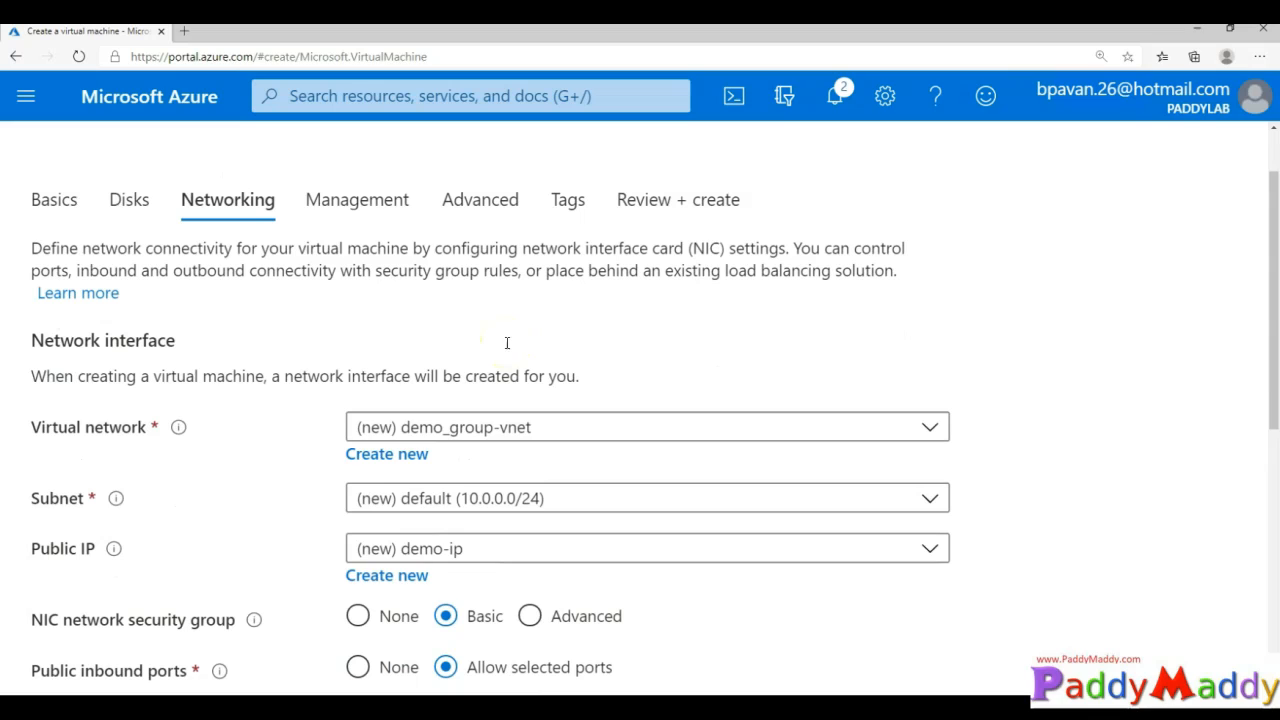
pyautogui.click(496, 430)
pyautogui.click(496, 430)
pyautogui.click(496, 430)
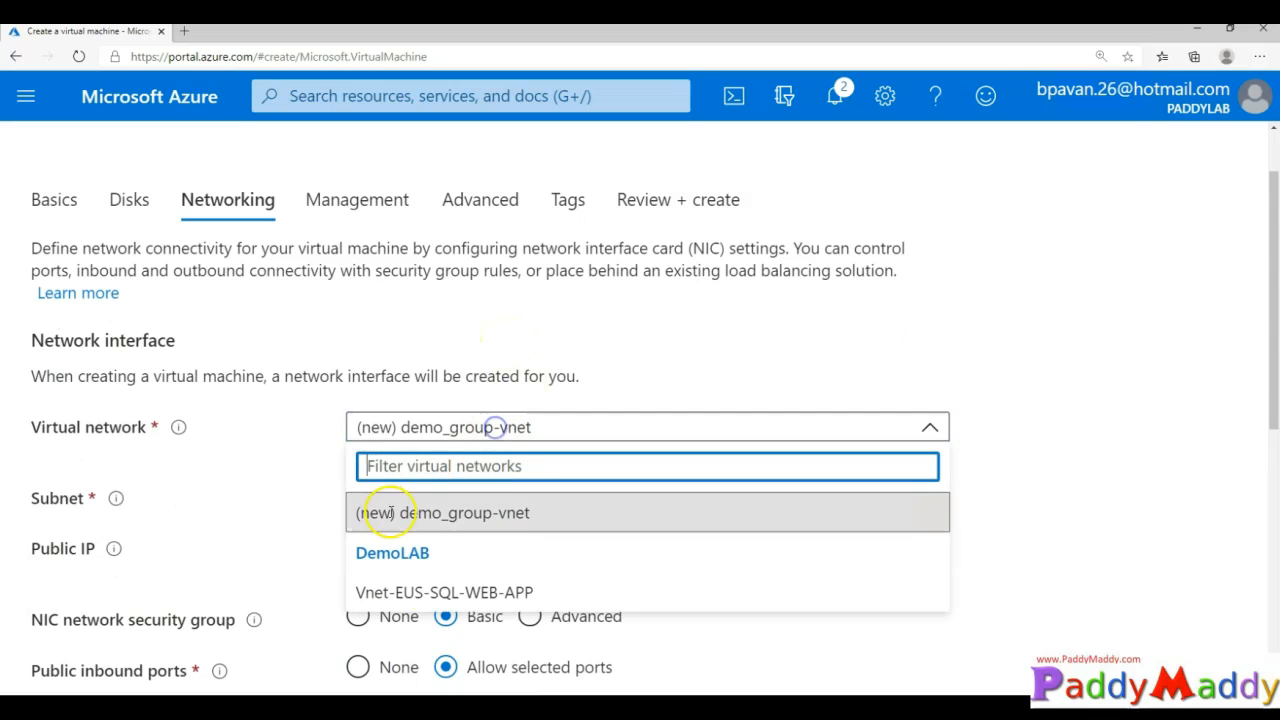
pyautogui.click(488, 596)
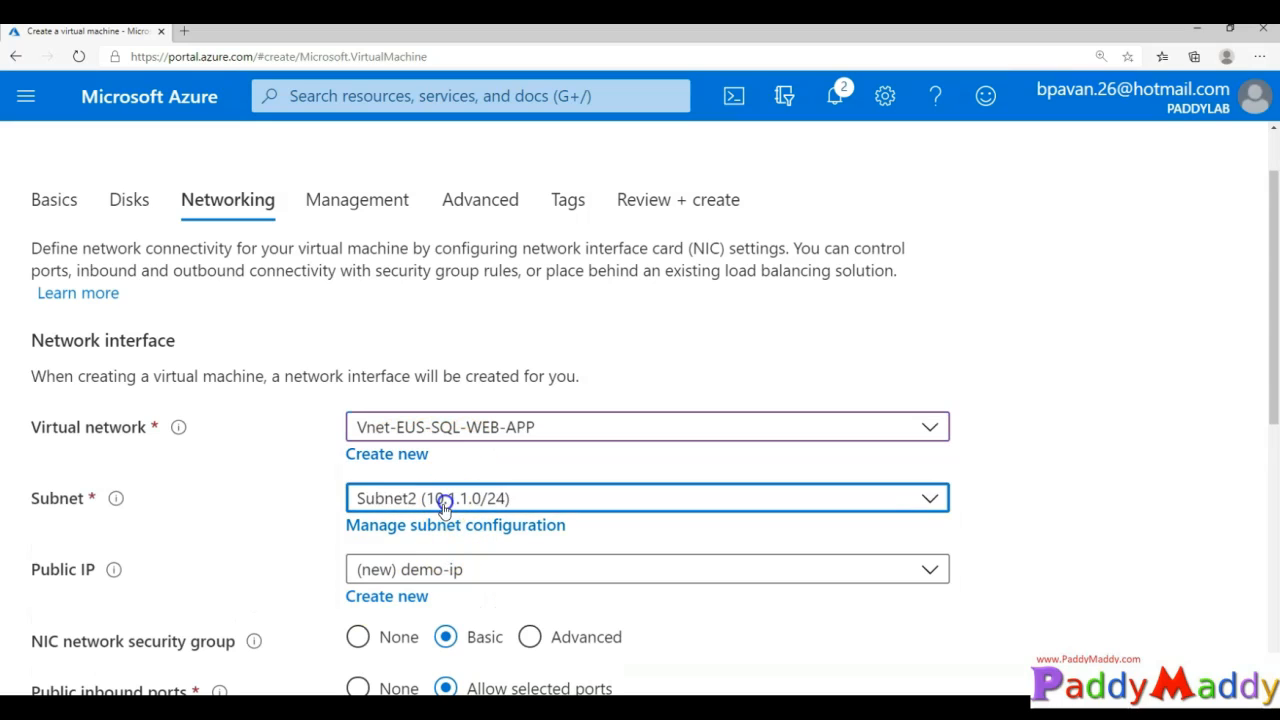
# - Inspect the subnets available to the virtual machine and keep Subnet2 (10.1.1.0/24)
pyautogui.click(445, 503)
pyautogui.scroll(-1, 497, 600)
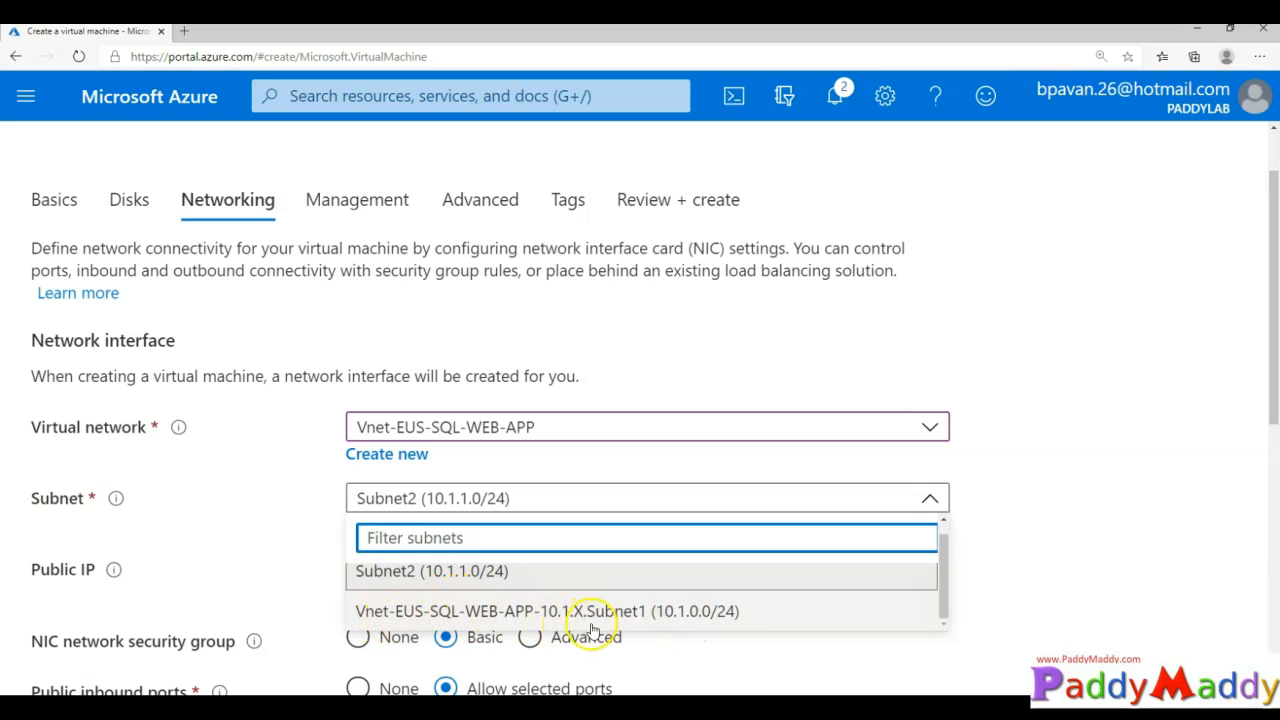
pyautogui.click(457, 585)
pyautogui.scroll(-5, 323, 523)
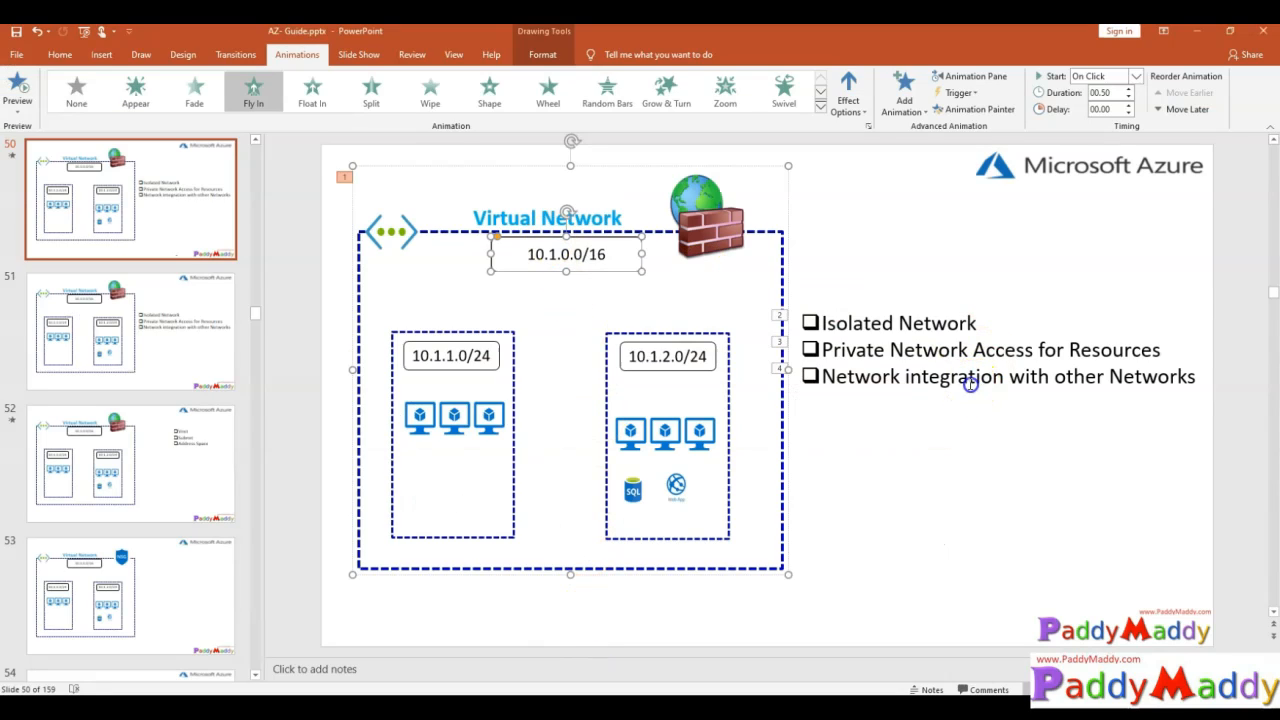
# - Switch to PowerPoint to examine the subnets and resources in the Virtual Network diagram, and return to the virtual machine's networking settings in Azure
pyautogui.click(969, 378)
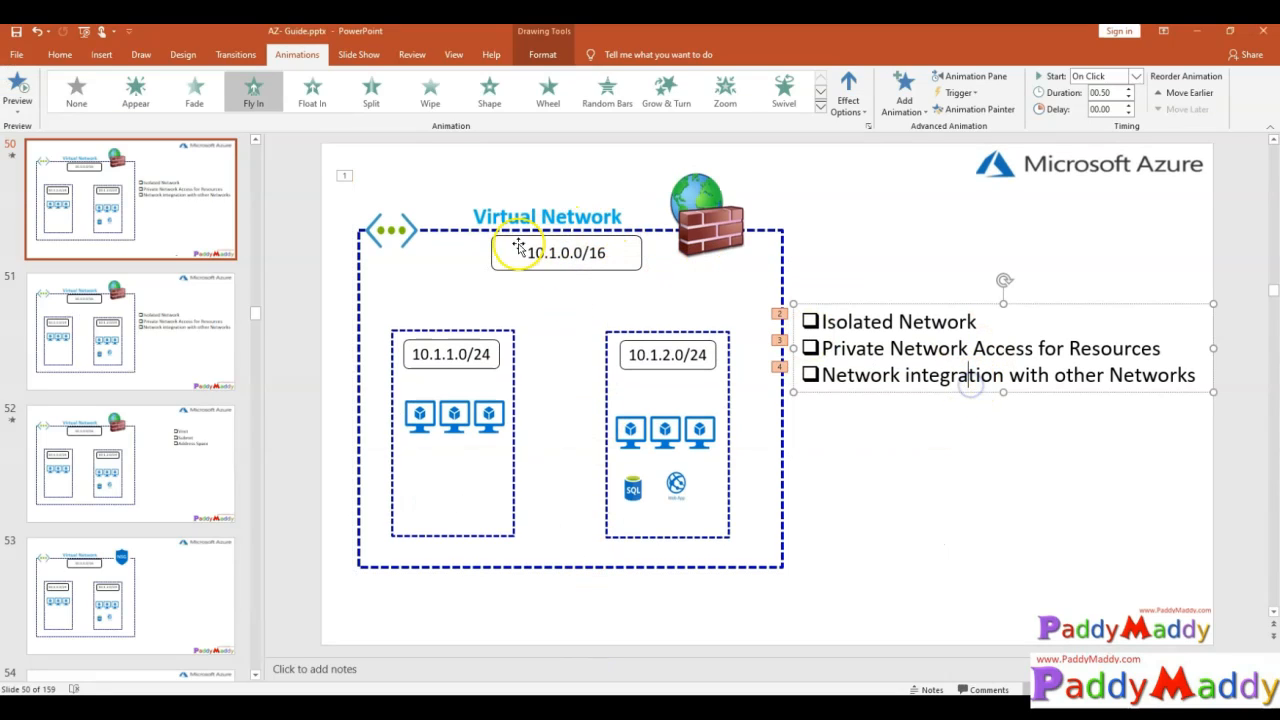
pyautogui.click(417, 419)
pyautogui.click(421, 425)
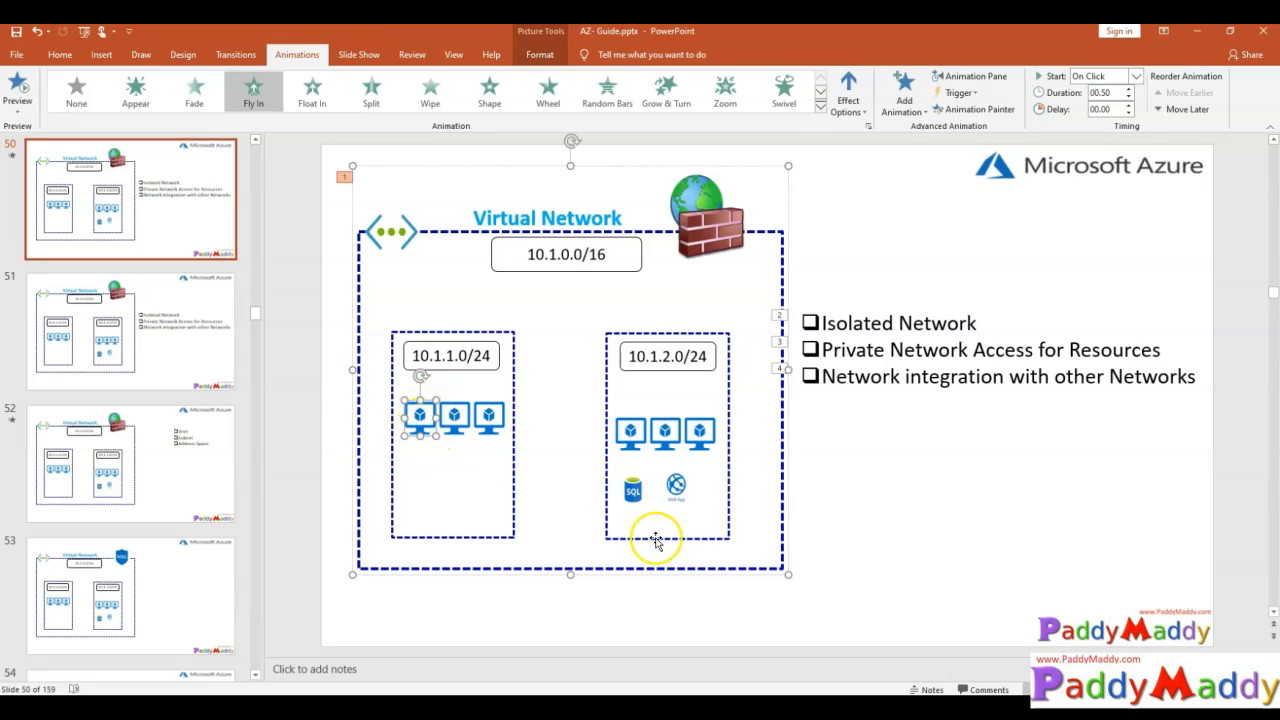
pyautogui.click(634, 497)
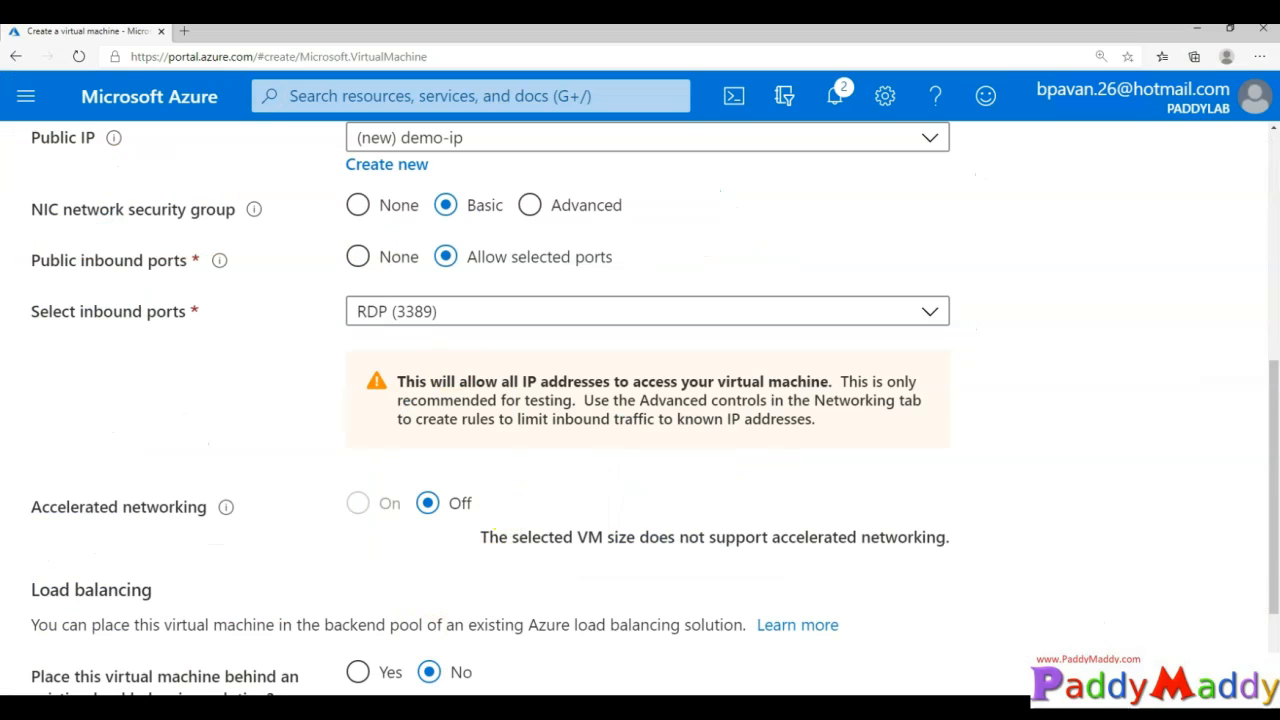
pyautogui.scroll(5, 484, 438)
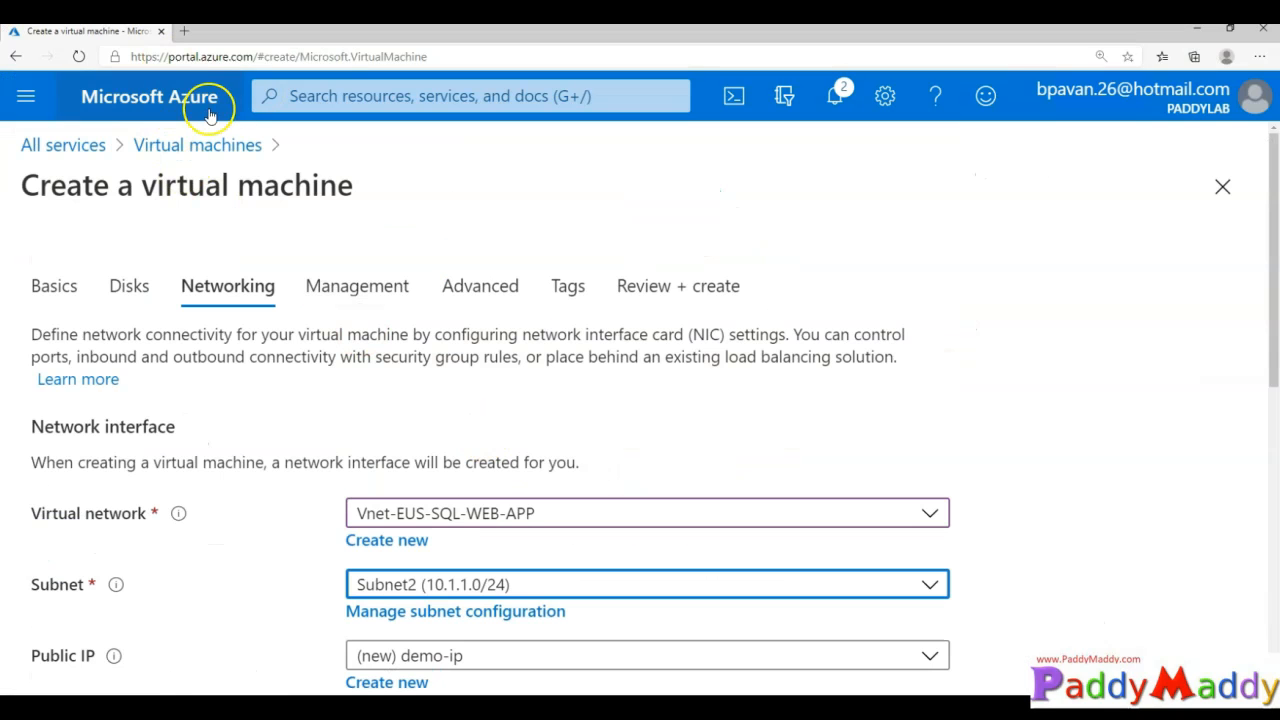
# - Abandon the virtual machine creation, discarding its unsaved settings, and go to the list of virtual networks
pyautogui.click(190, 147)
pyautogui.click(706, 131)
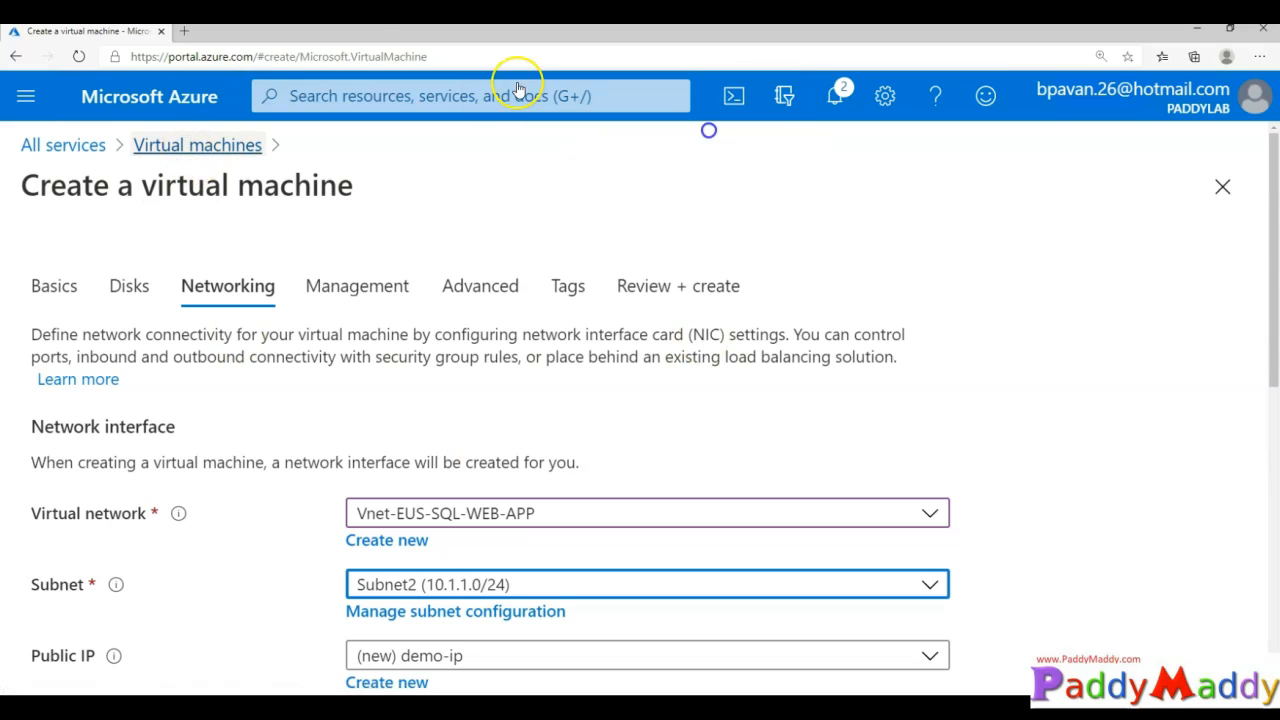
pyautogui.click(26, 96)
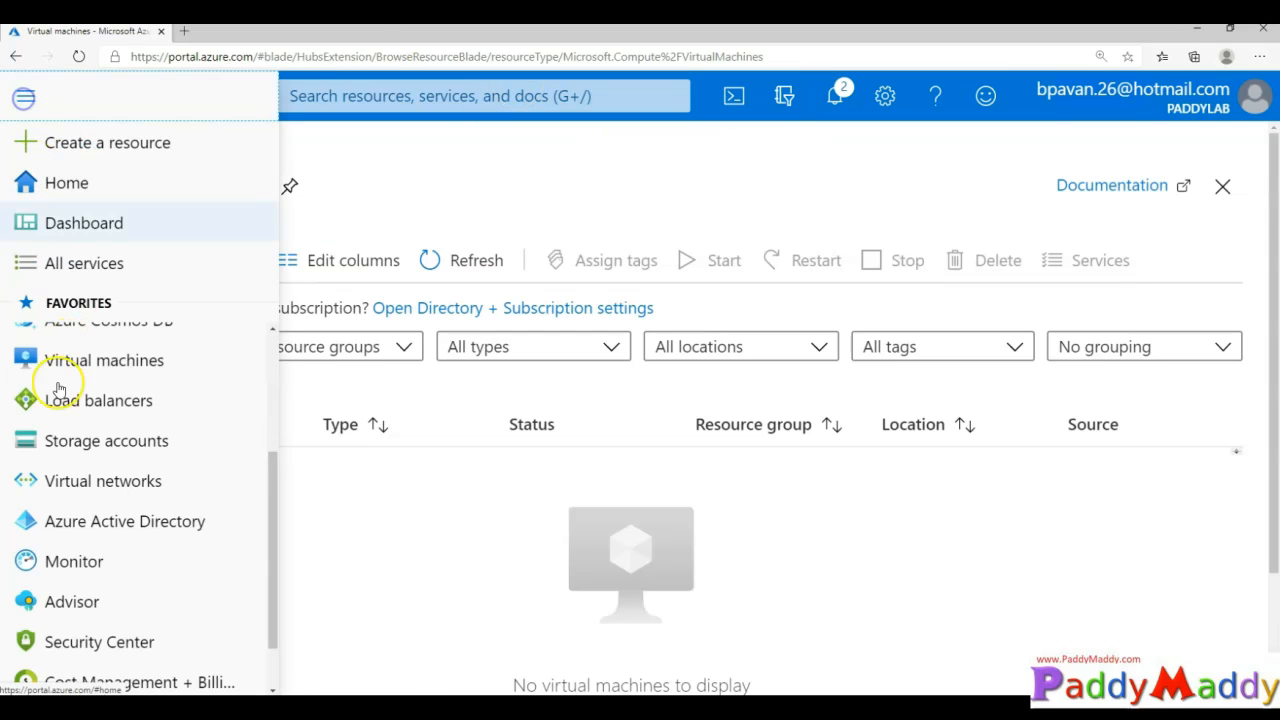
pyautogui.click(100, 470)
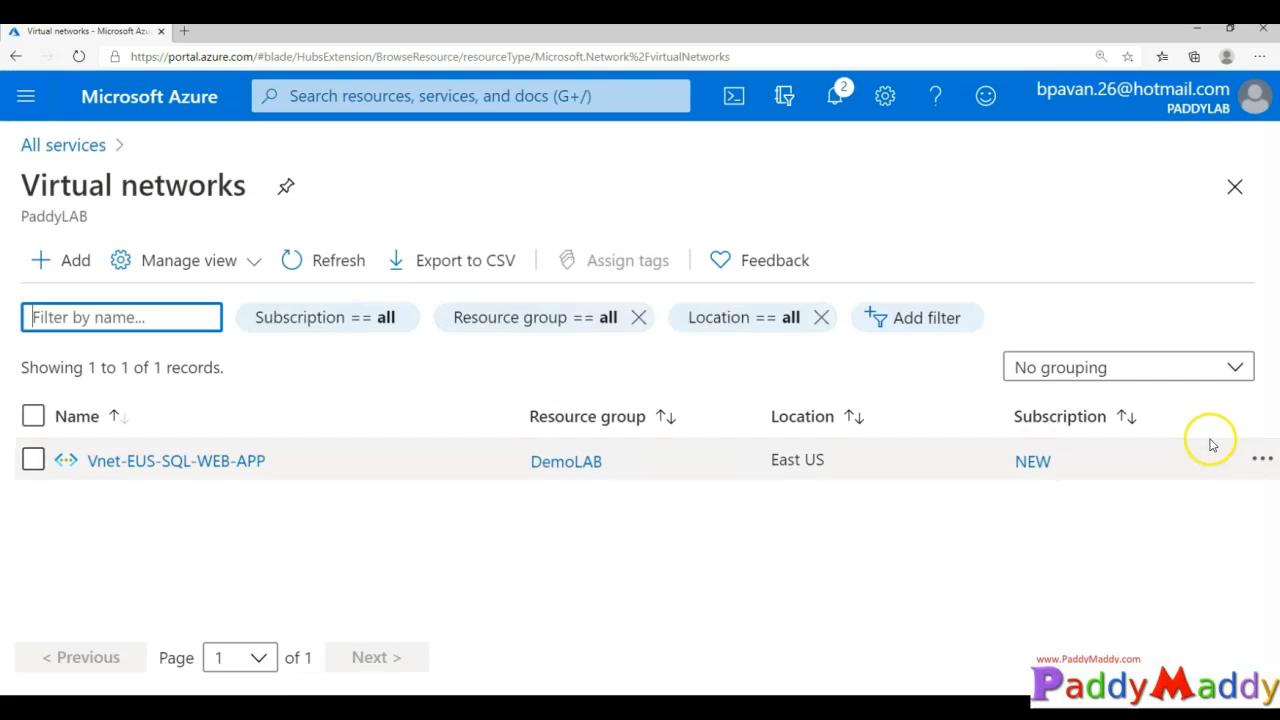
# - Delete the virtual network Vnet-EUS-SQL-WEB-APP from its overview page and confirm the deletion
pyautogui.click(143, 460)
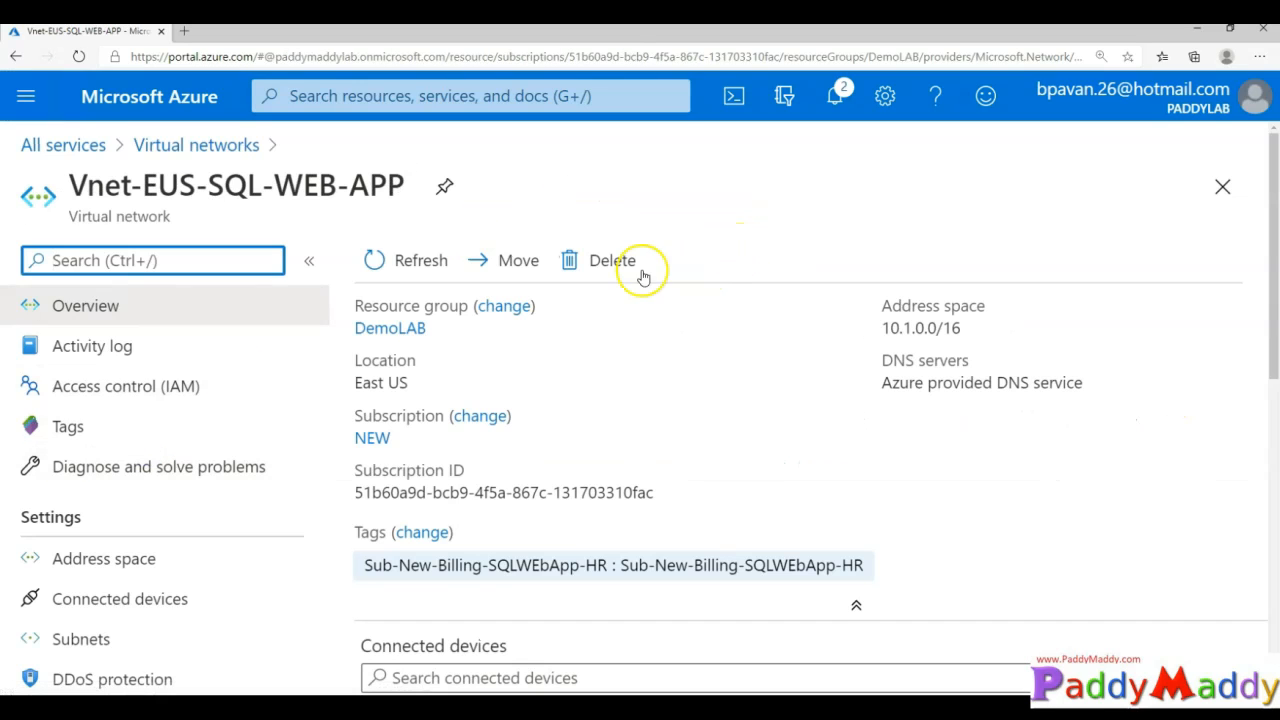
pyautogui.click(643, 277)
pyautogui.click(418, 412)
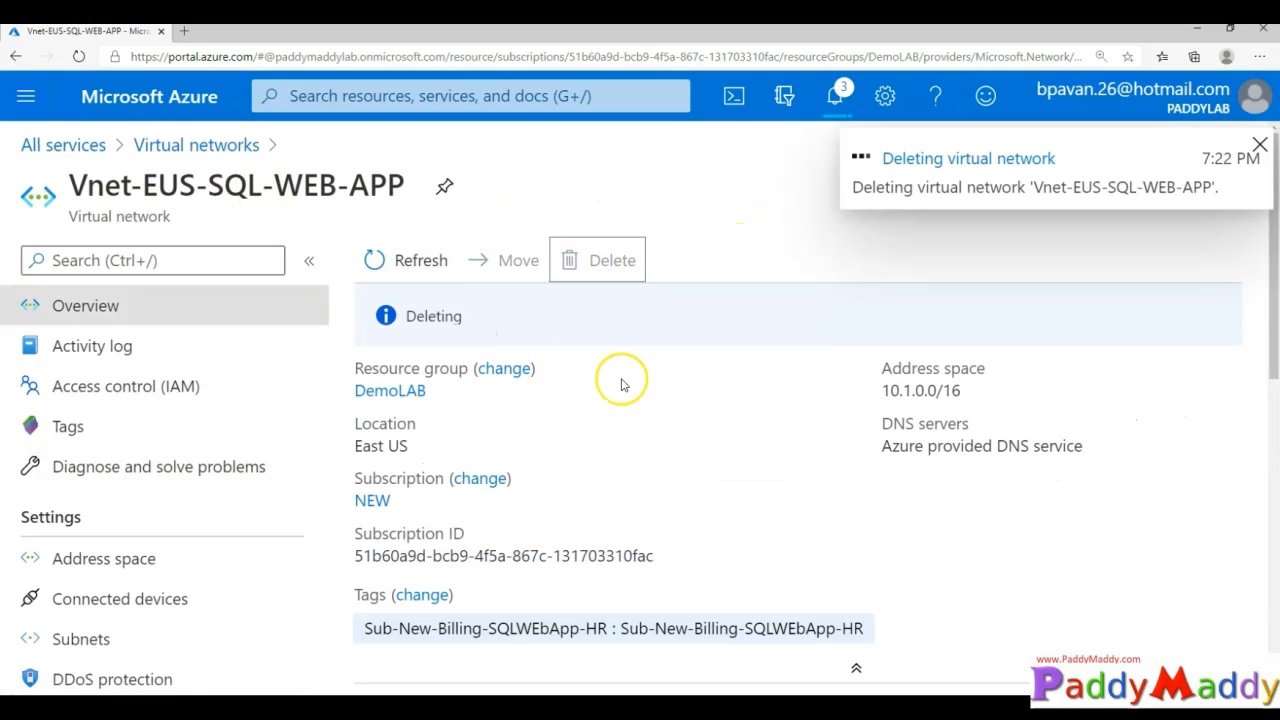
# - Check the portal notifications for the outcome of the virtual network deletion, and close them again
pyautogui.click(834, 96)
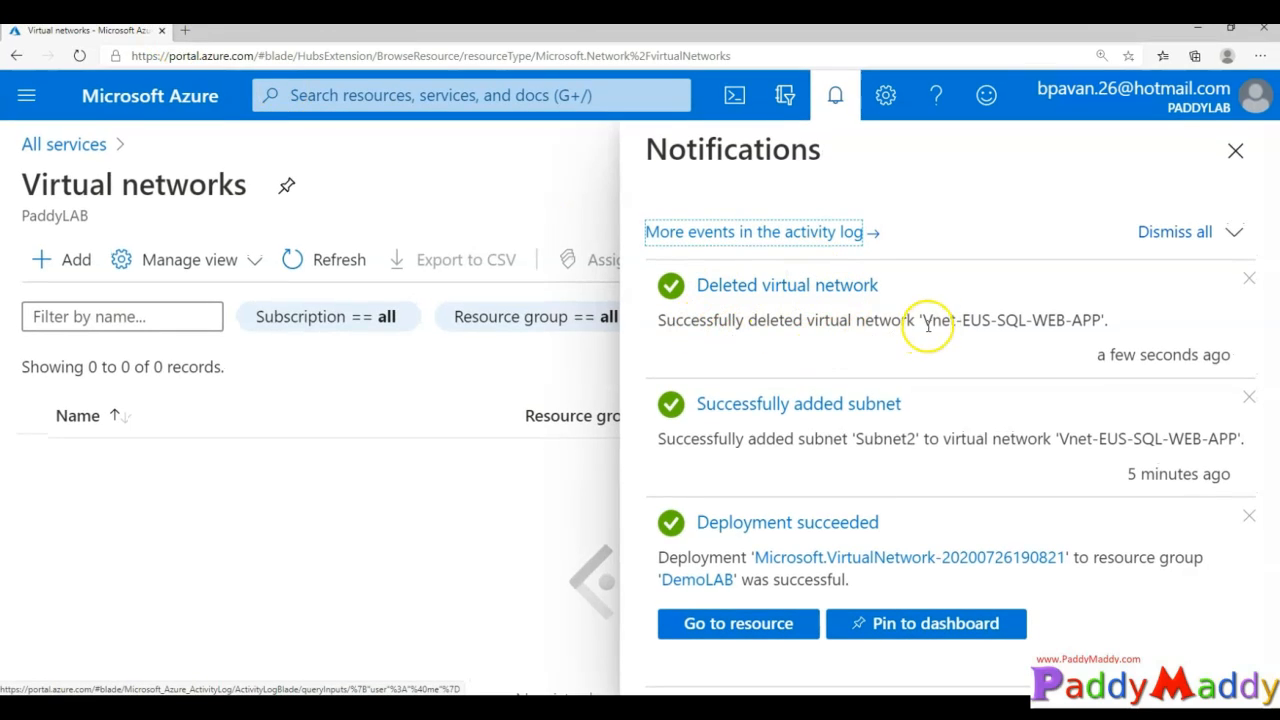
pyautogui.click(1077, 321)
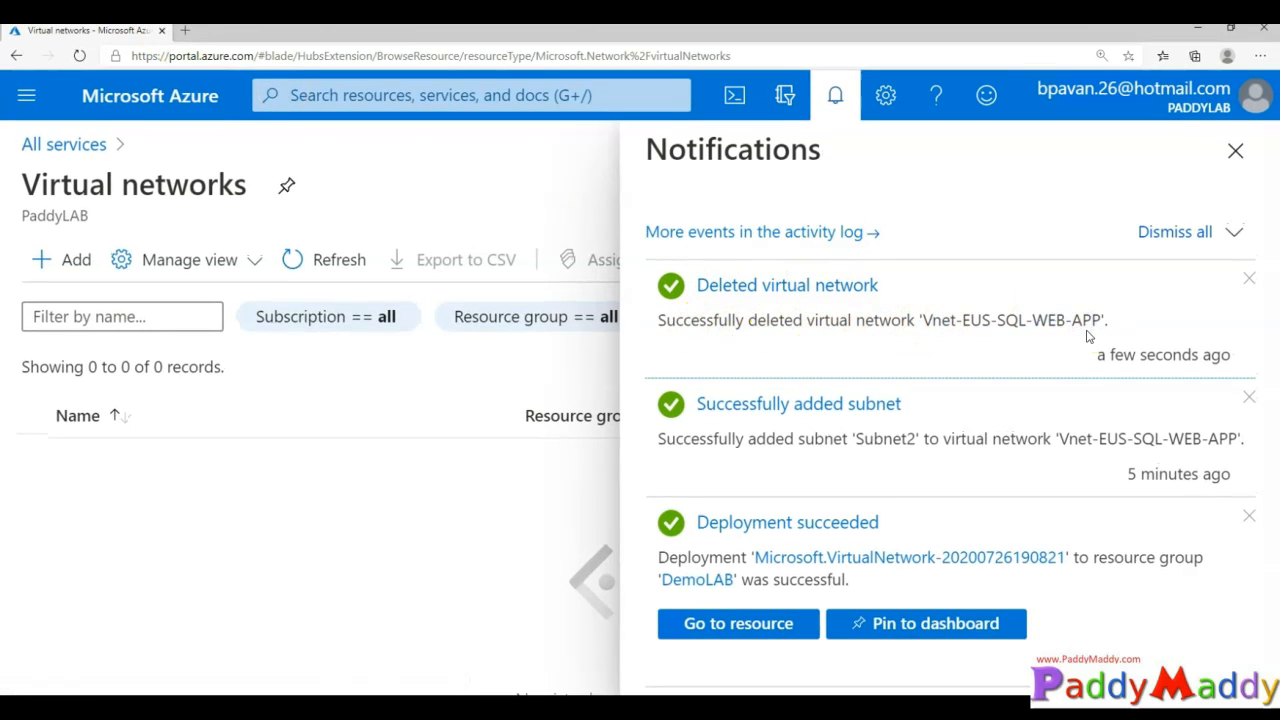
pyautogui.click(1236, 151)
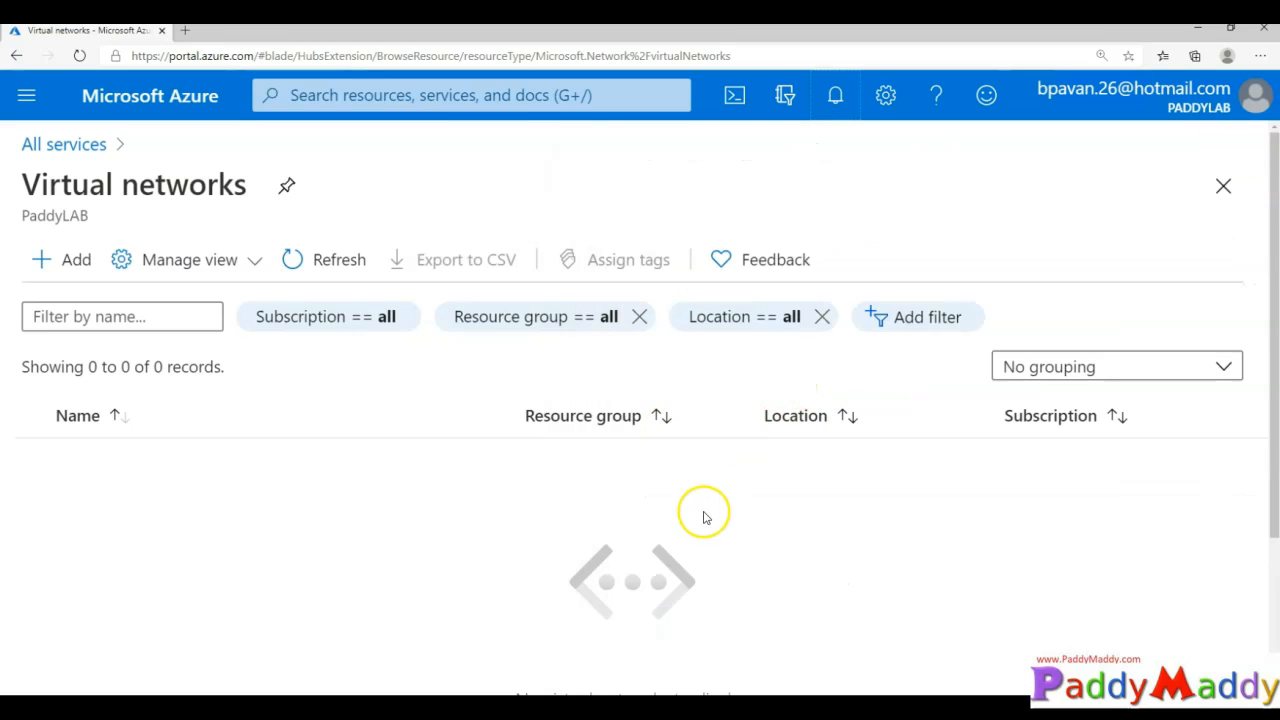